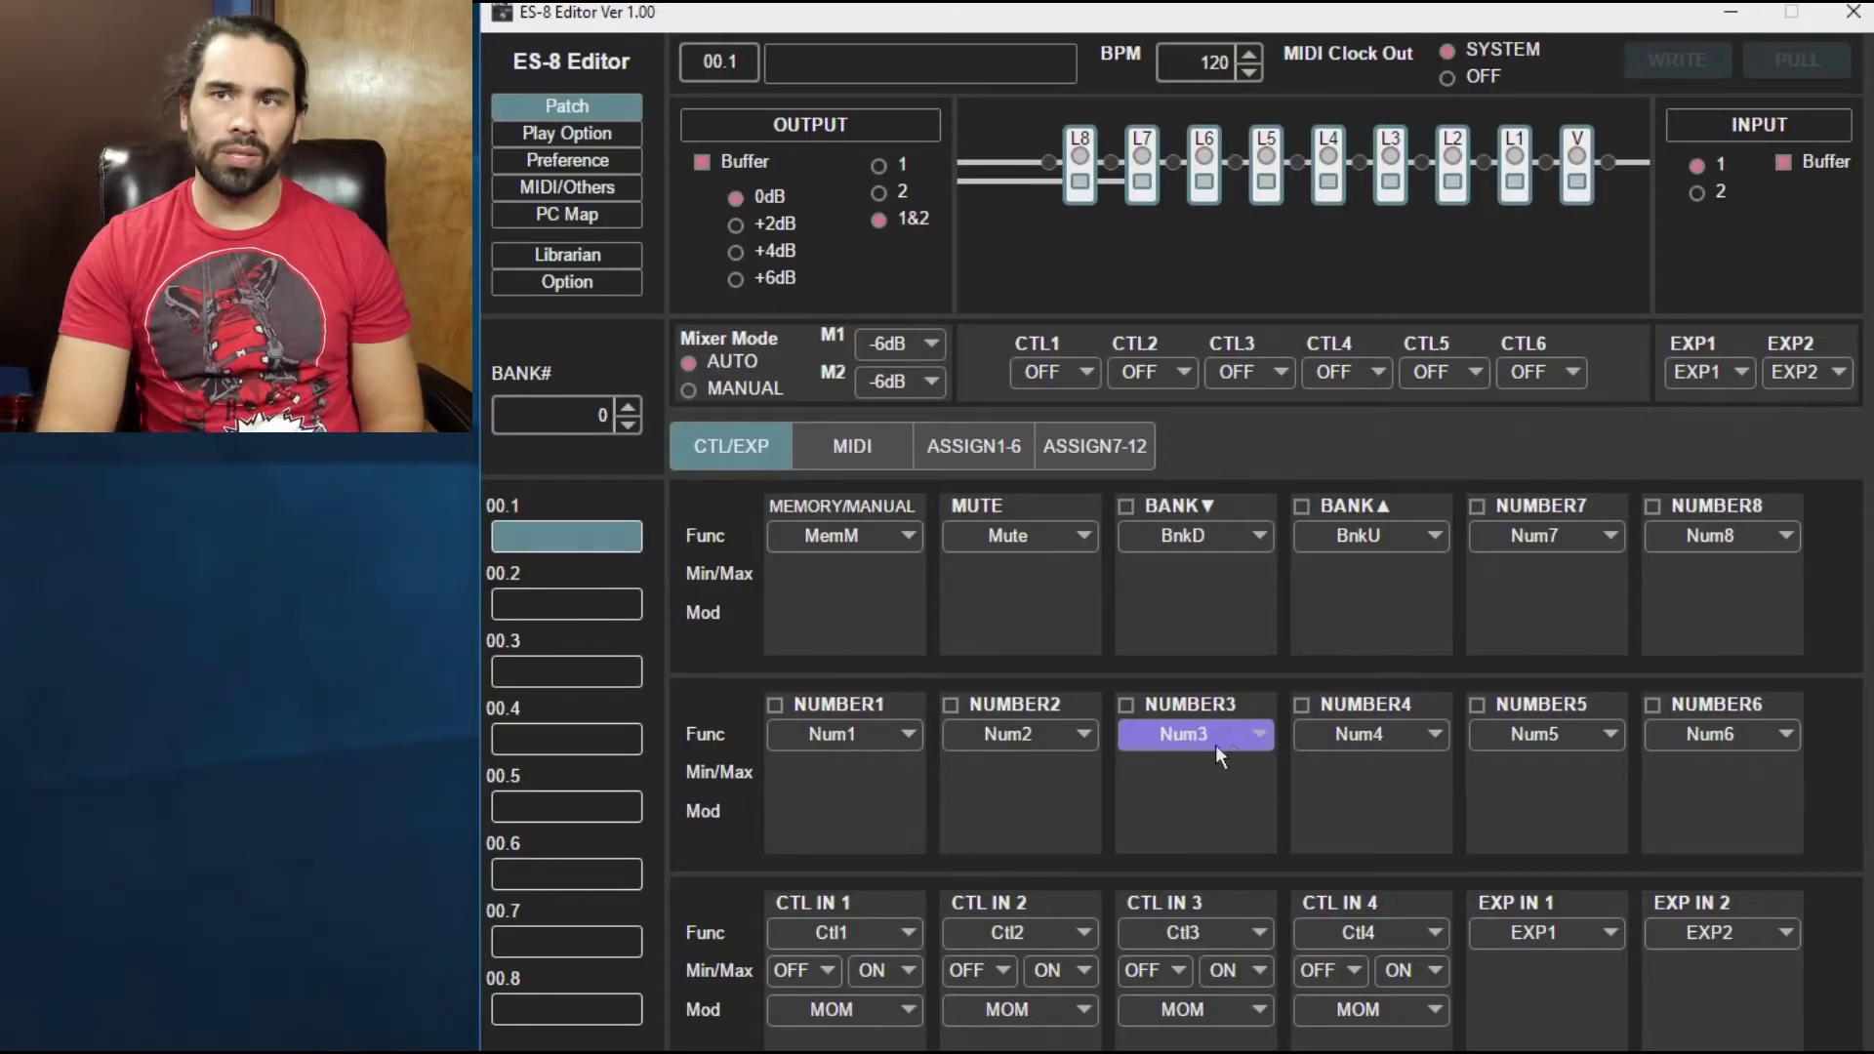
Step: Bring up the Option page showing the MIDI Device IN and OUT ports
click(625, 282)
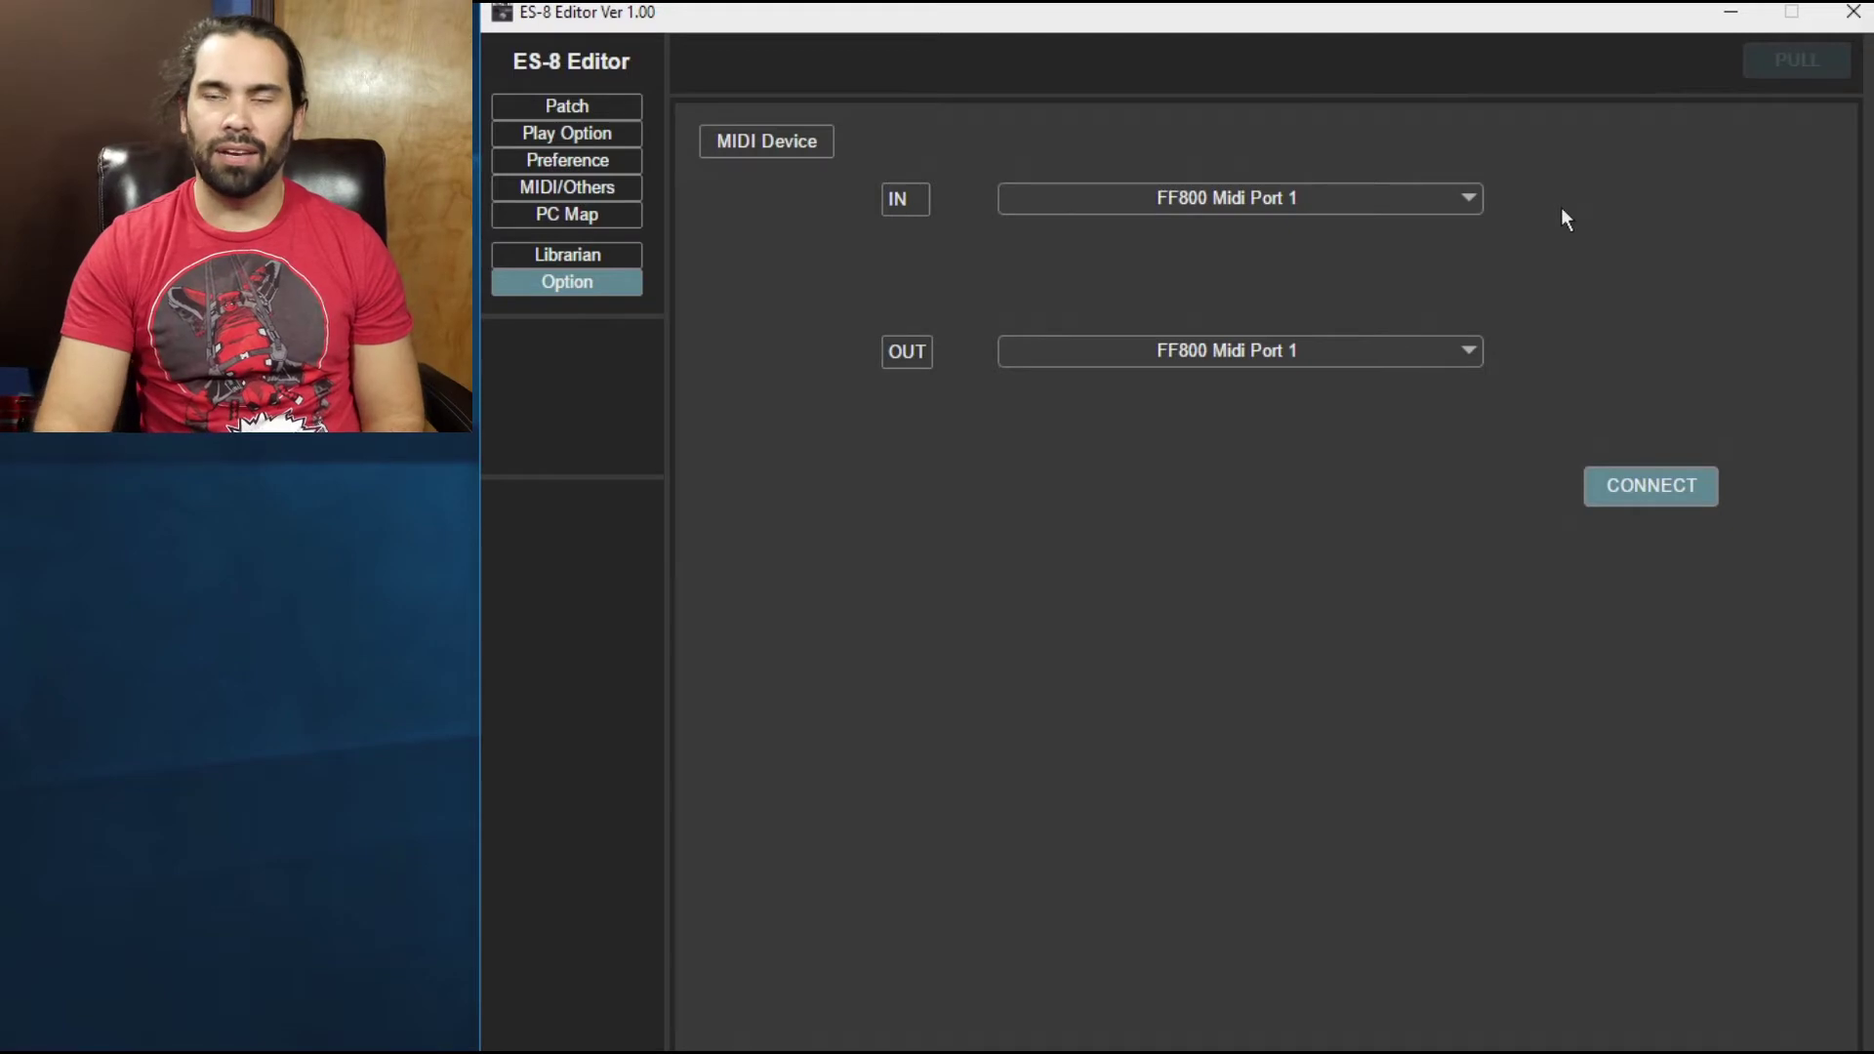
Step: Keep FF800 Midi Port 1 as the IN and OUT ports, then connect to the ES-8 to load its data
click(1450, 202)
click(1450, 201)
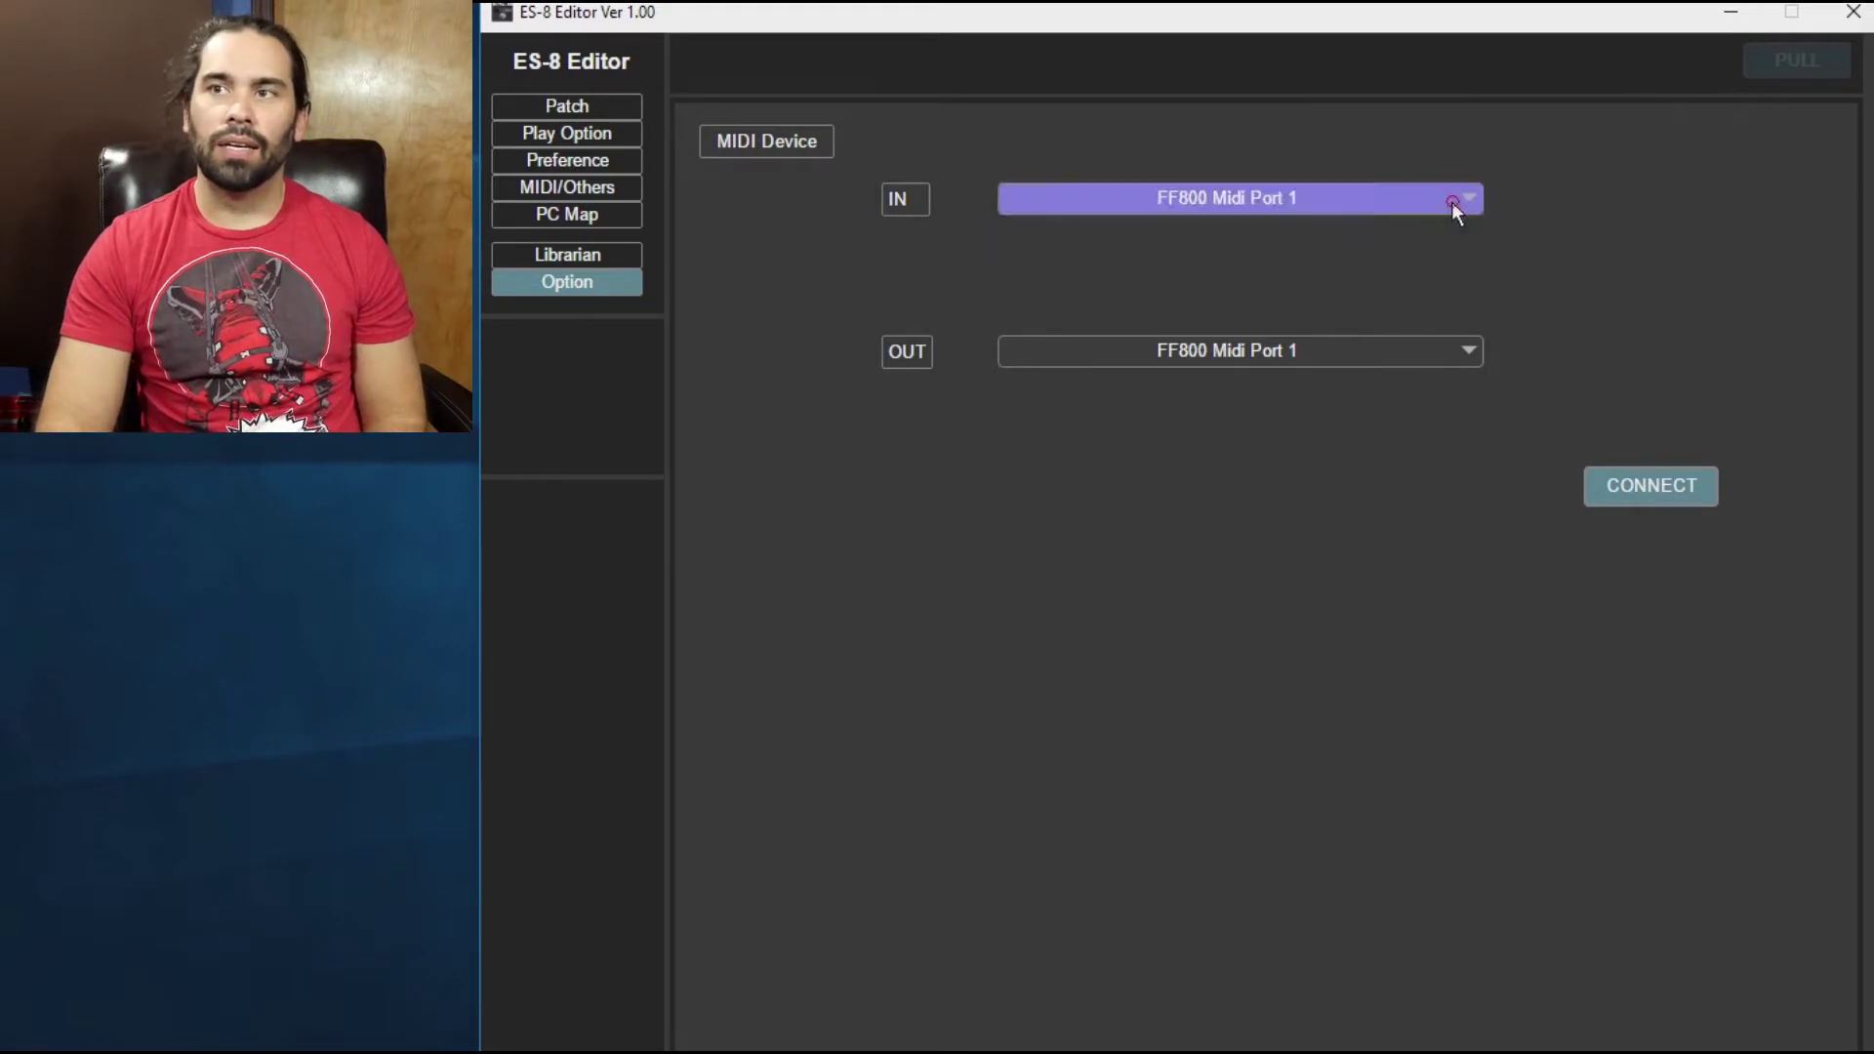
click(1447, 351)
click(1447, 351)
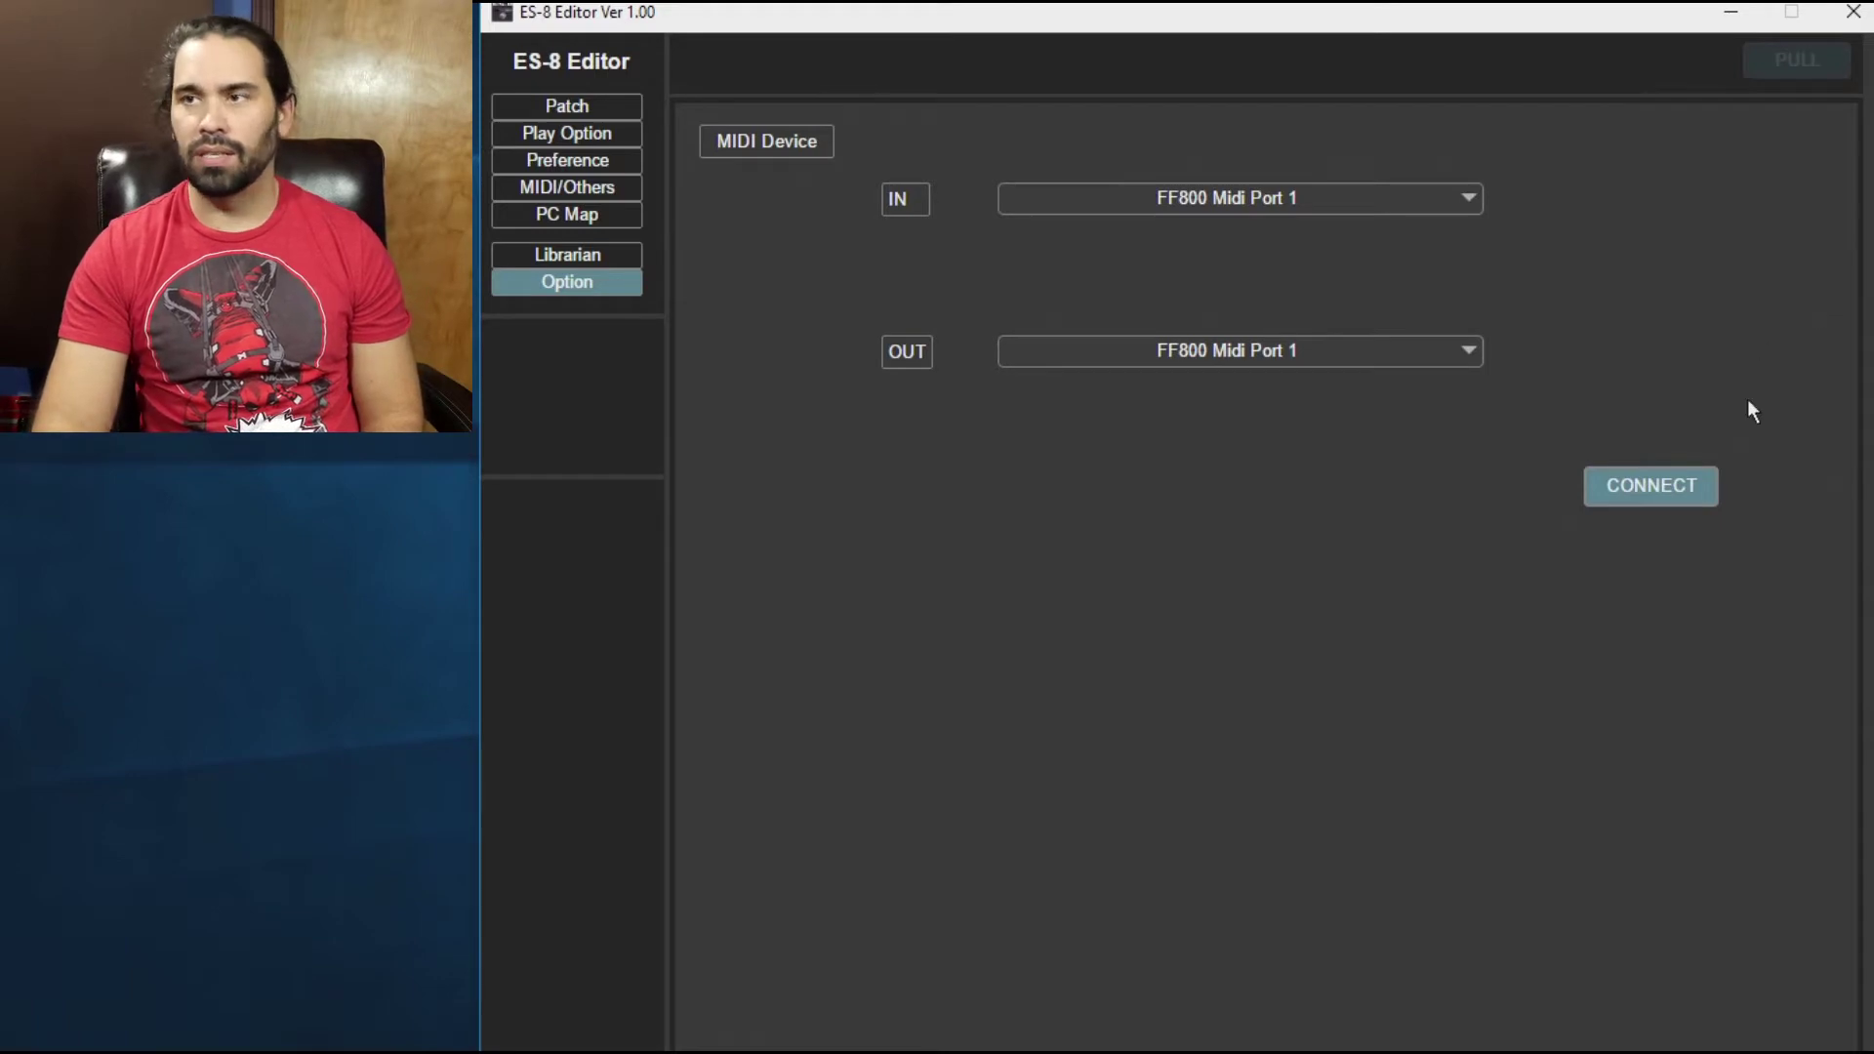
click(1671, 490)
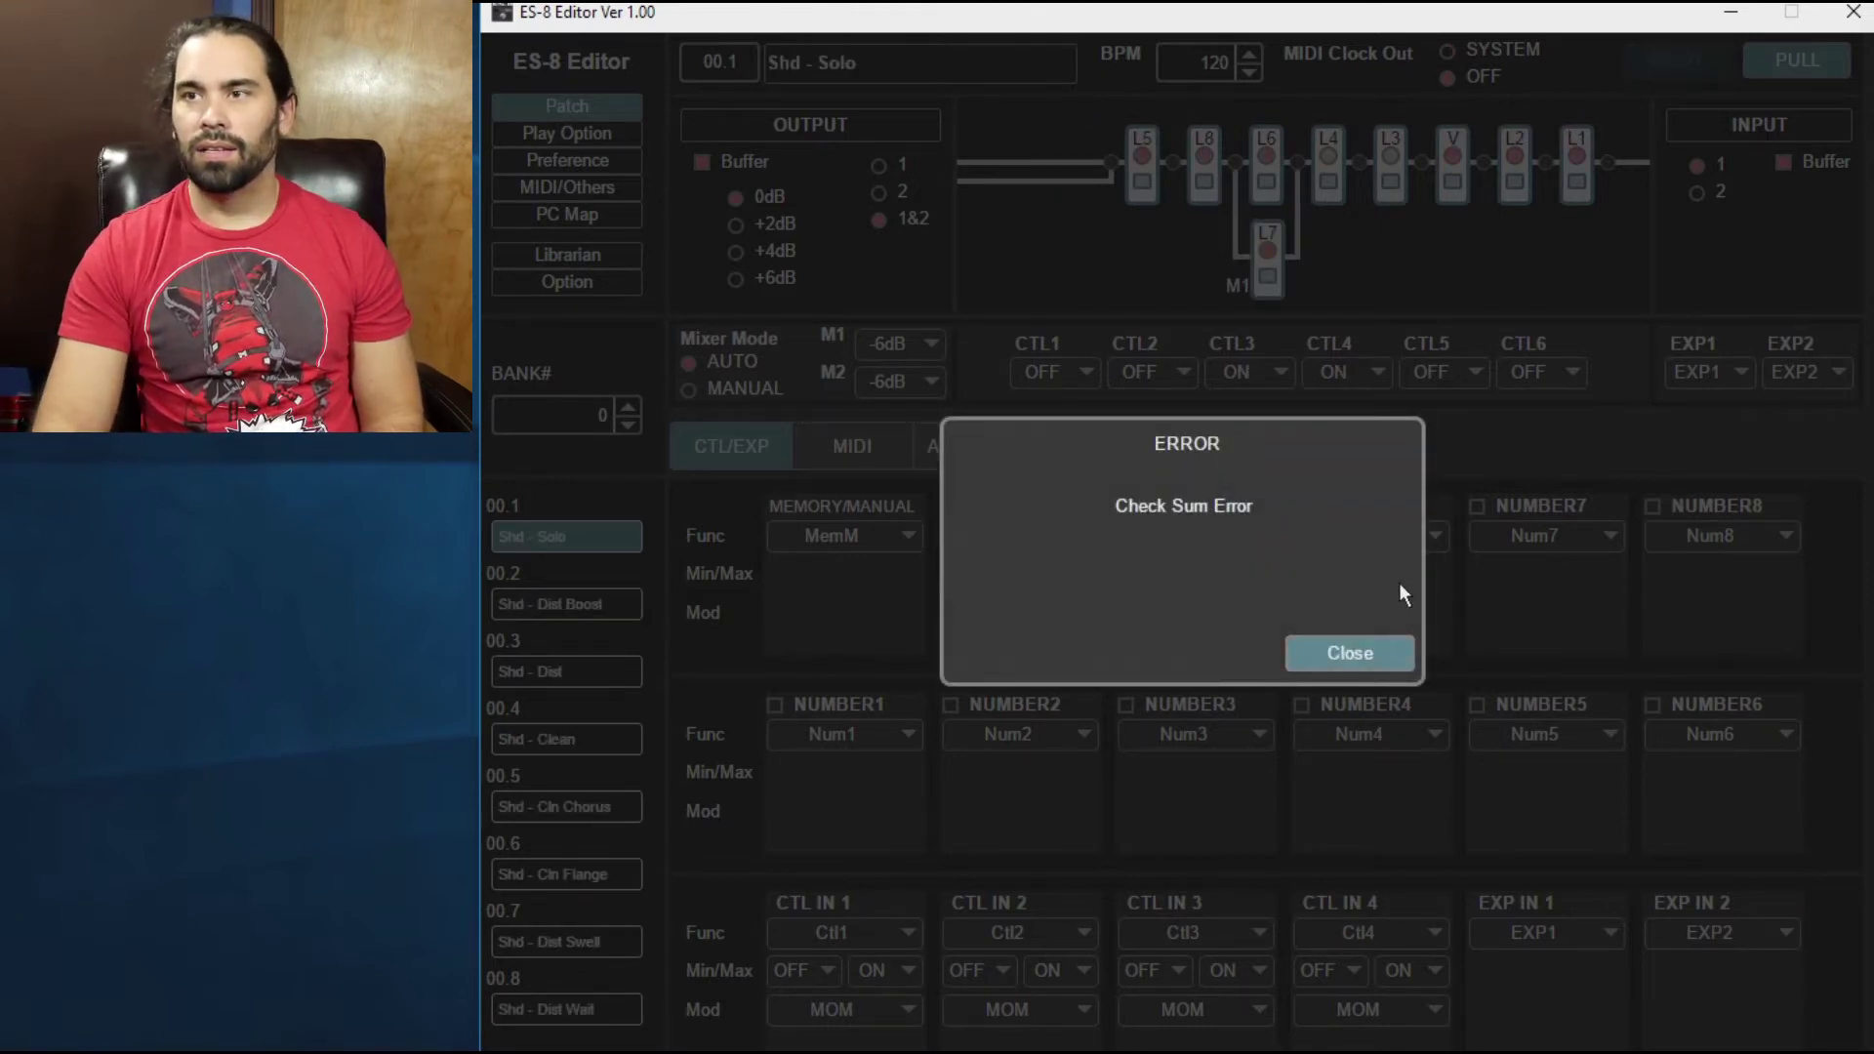
Step: Dismiss the Check Sum Error, revisit Option, then return to patch 00.1 'Shd - Solo'
click(1380, 644)
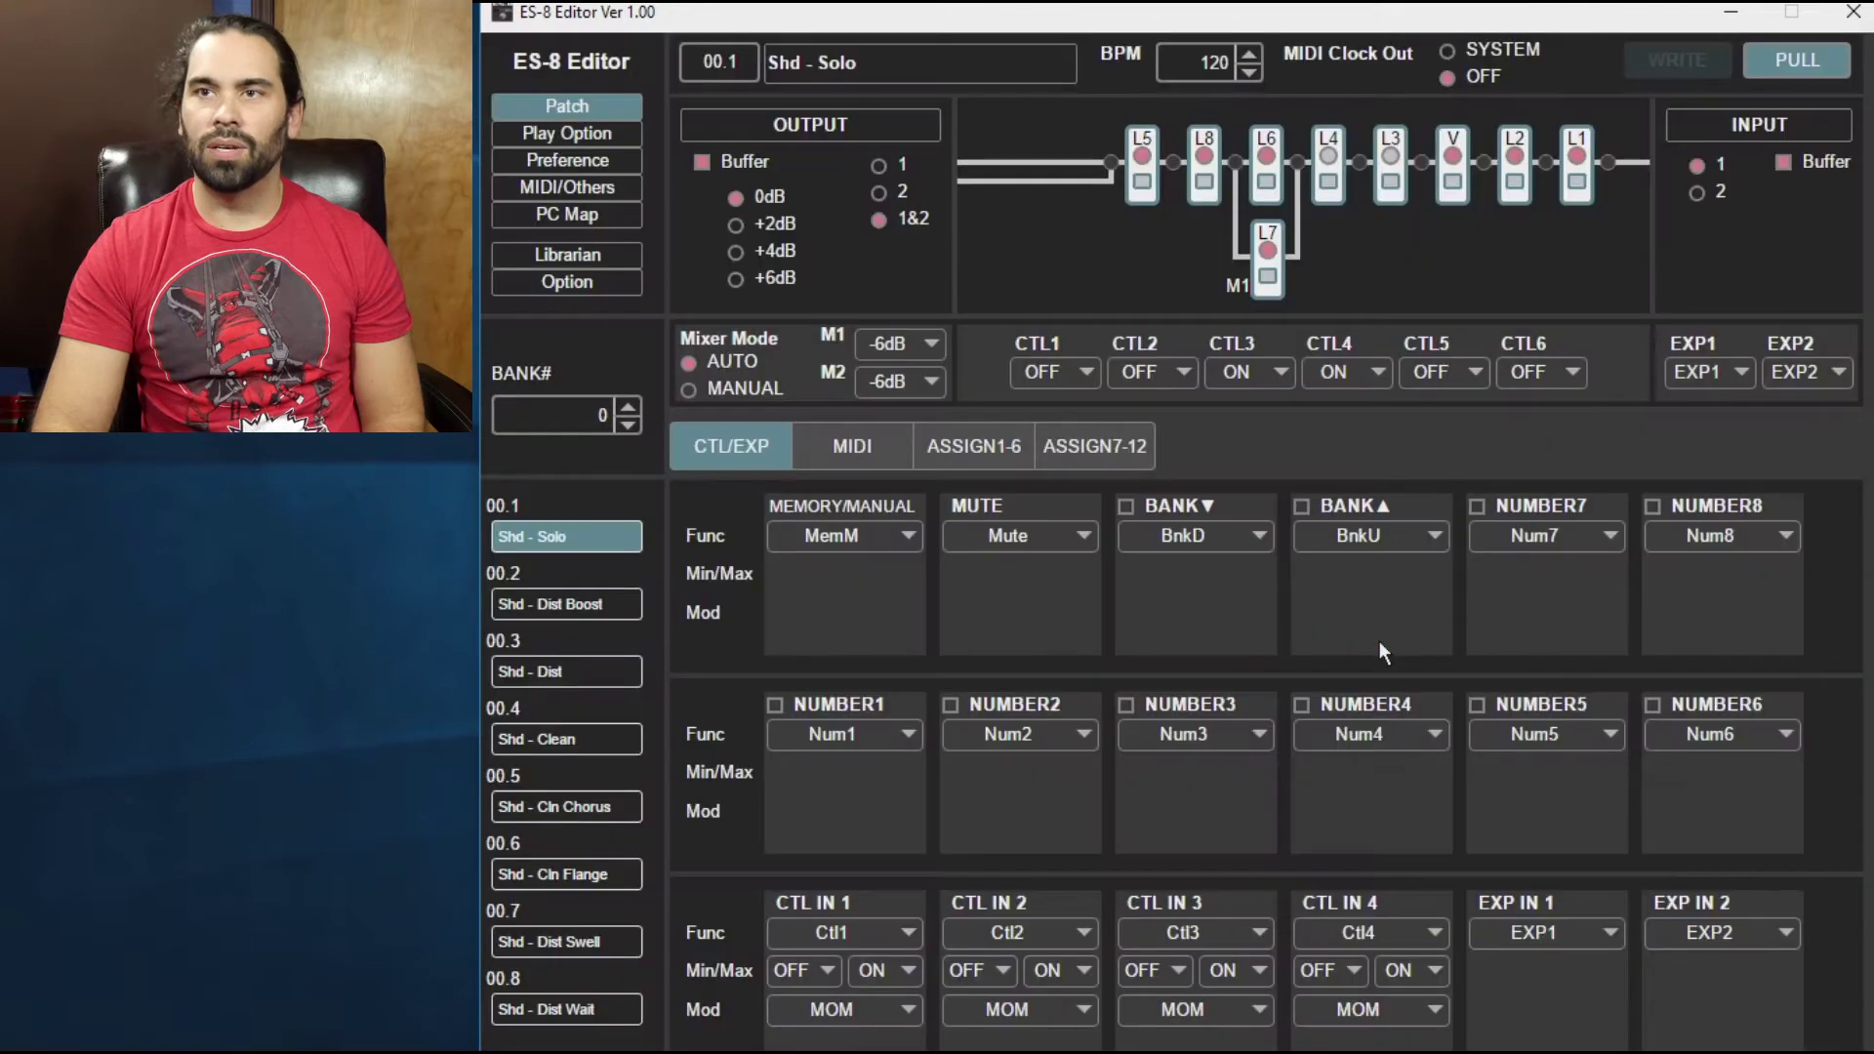
click(592, 282)
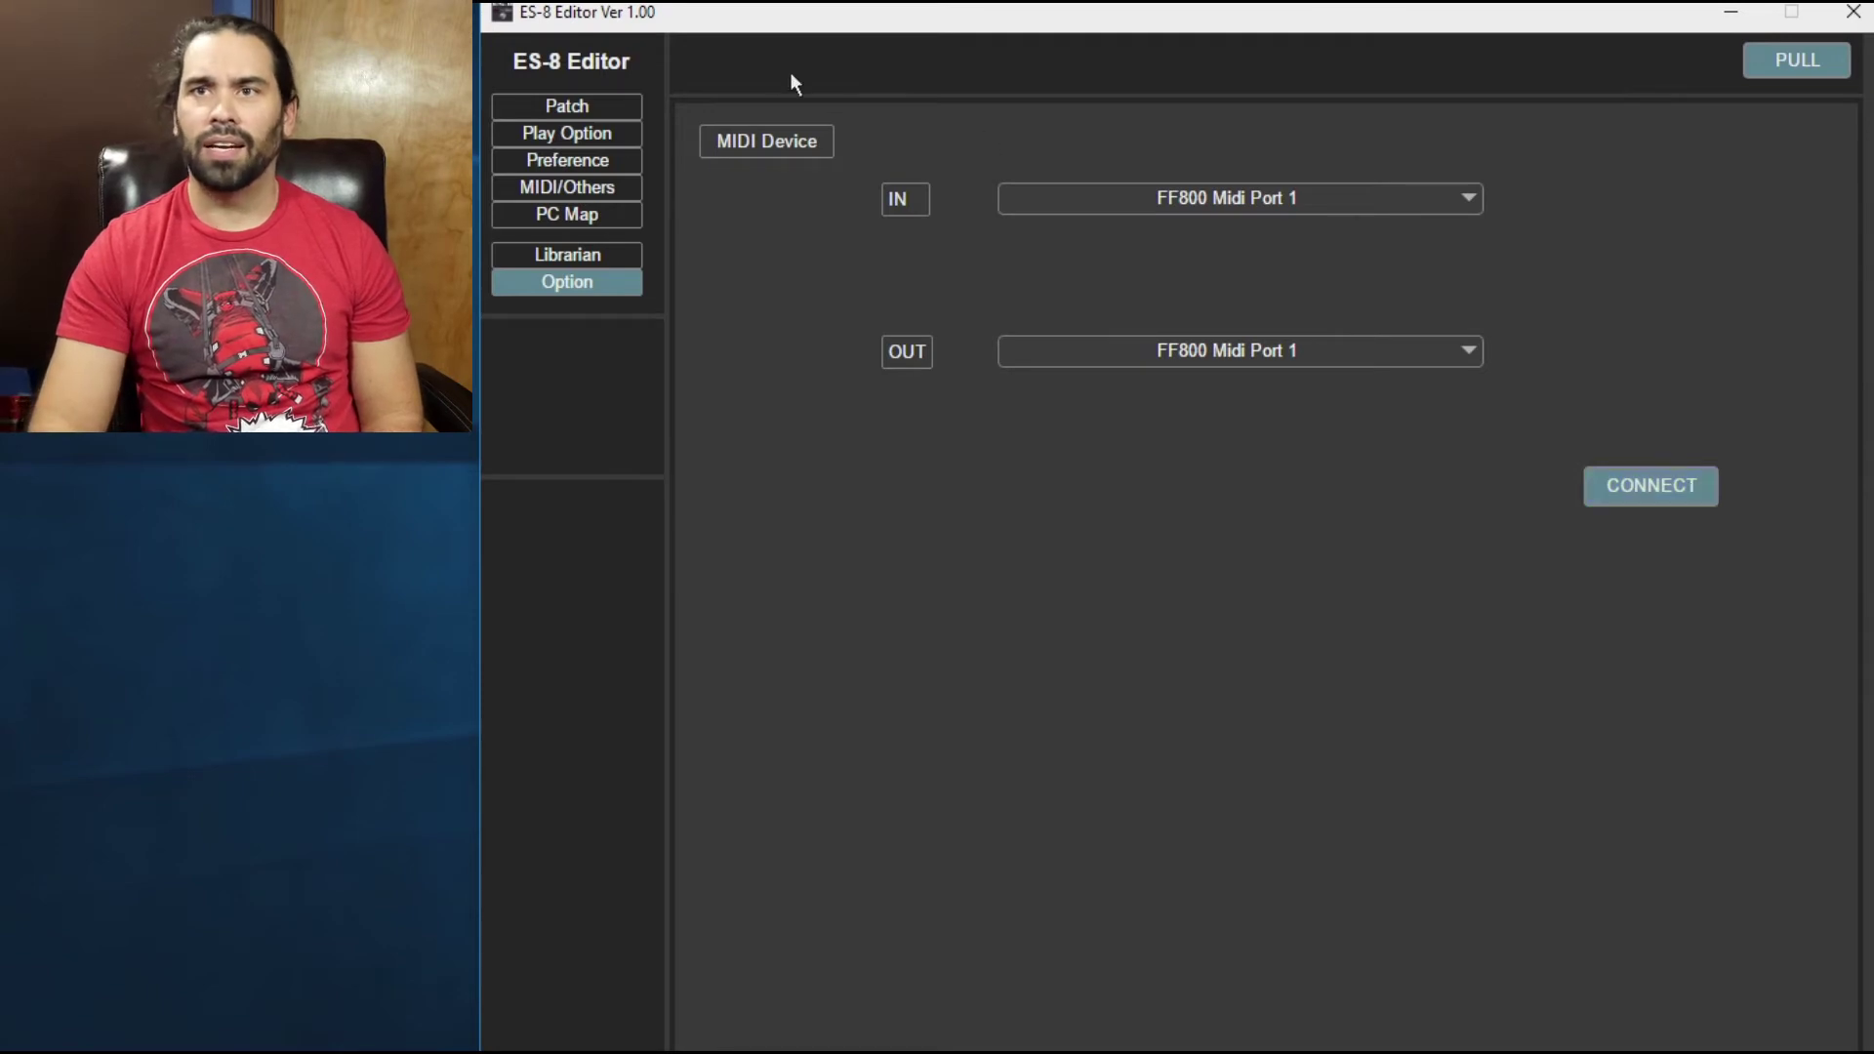
click(564, 106)
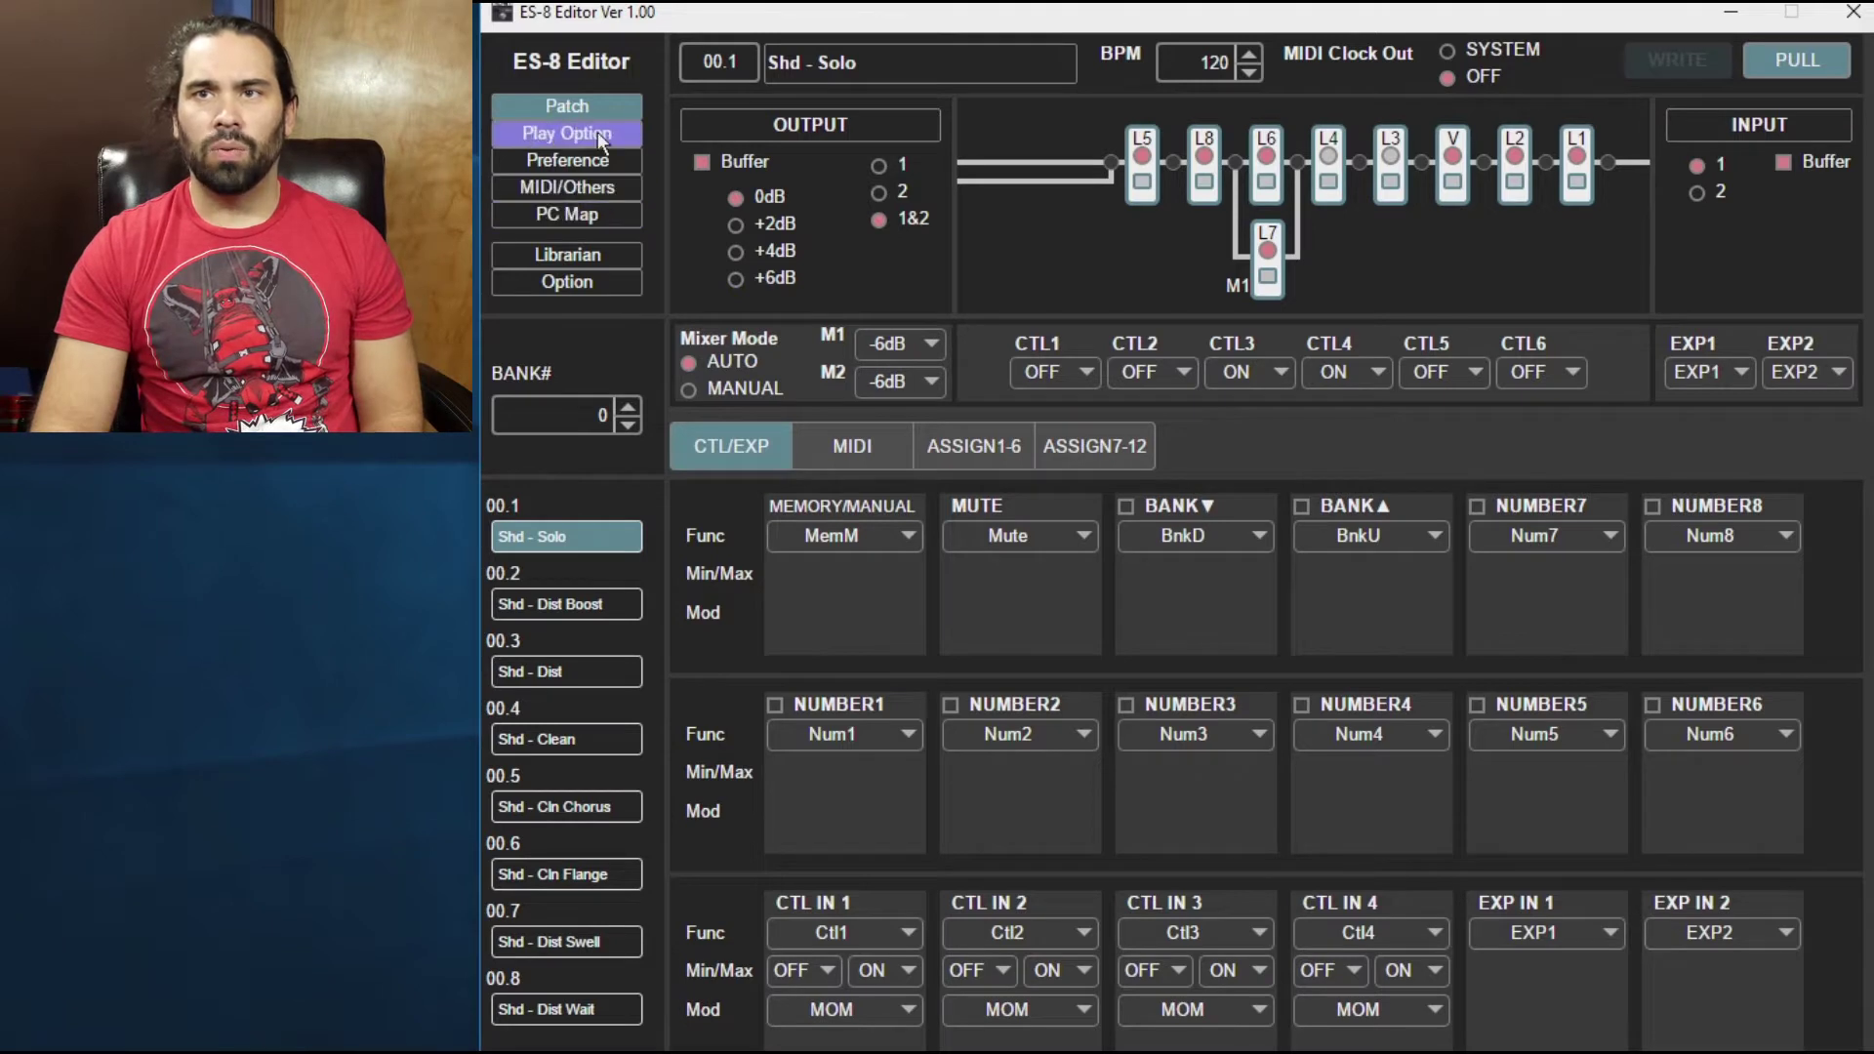
Step: Look through the Play Option, Preference and MIDI/Others settings pages
click(567, 133)
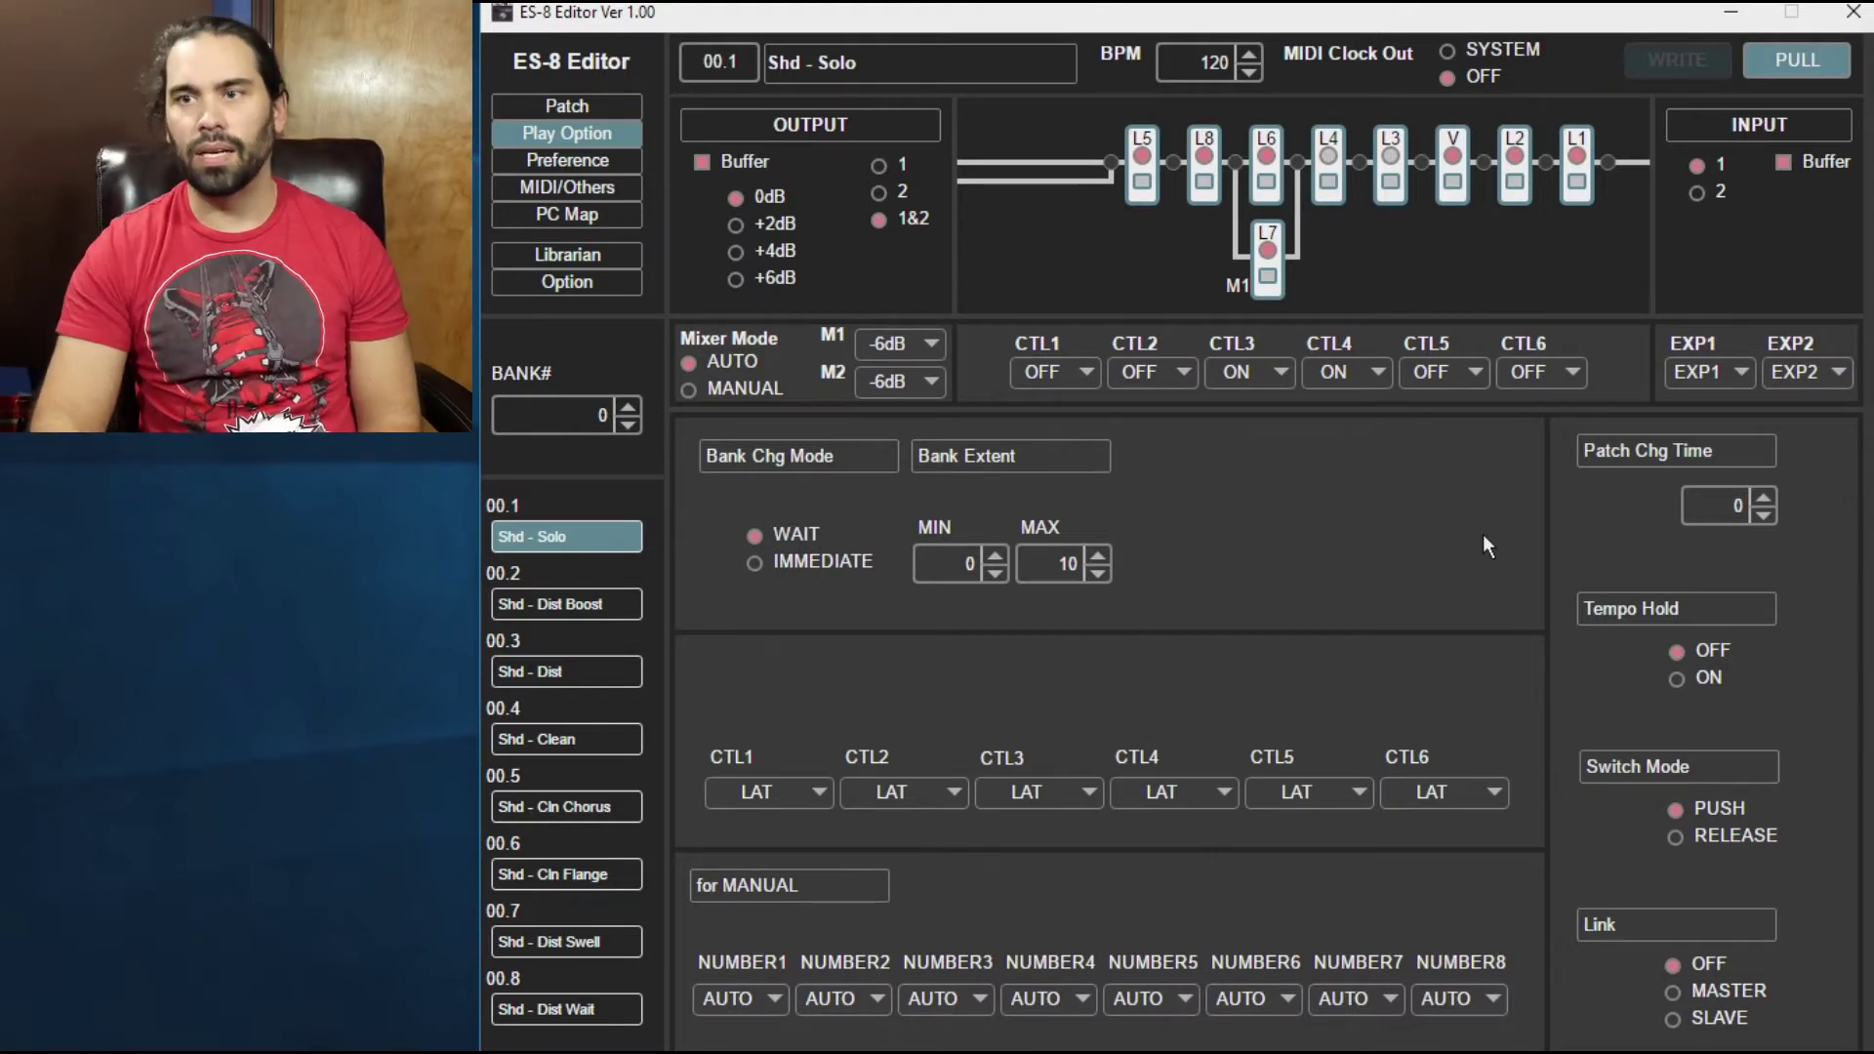
click(594, 162)
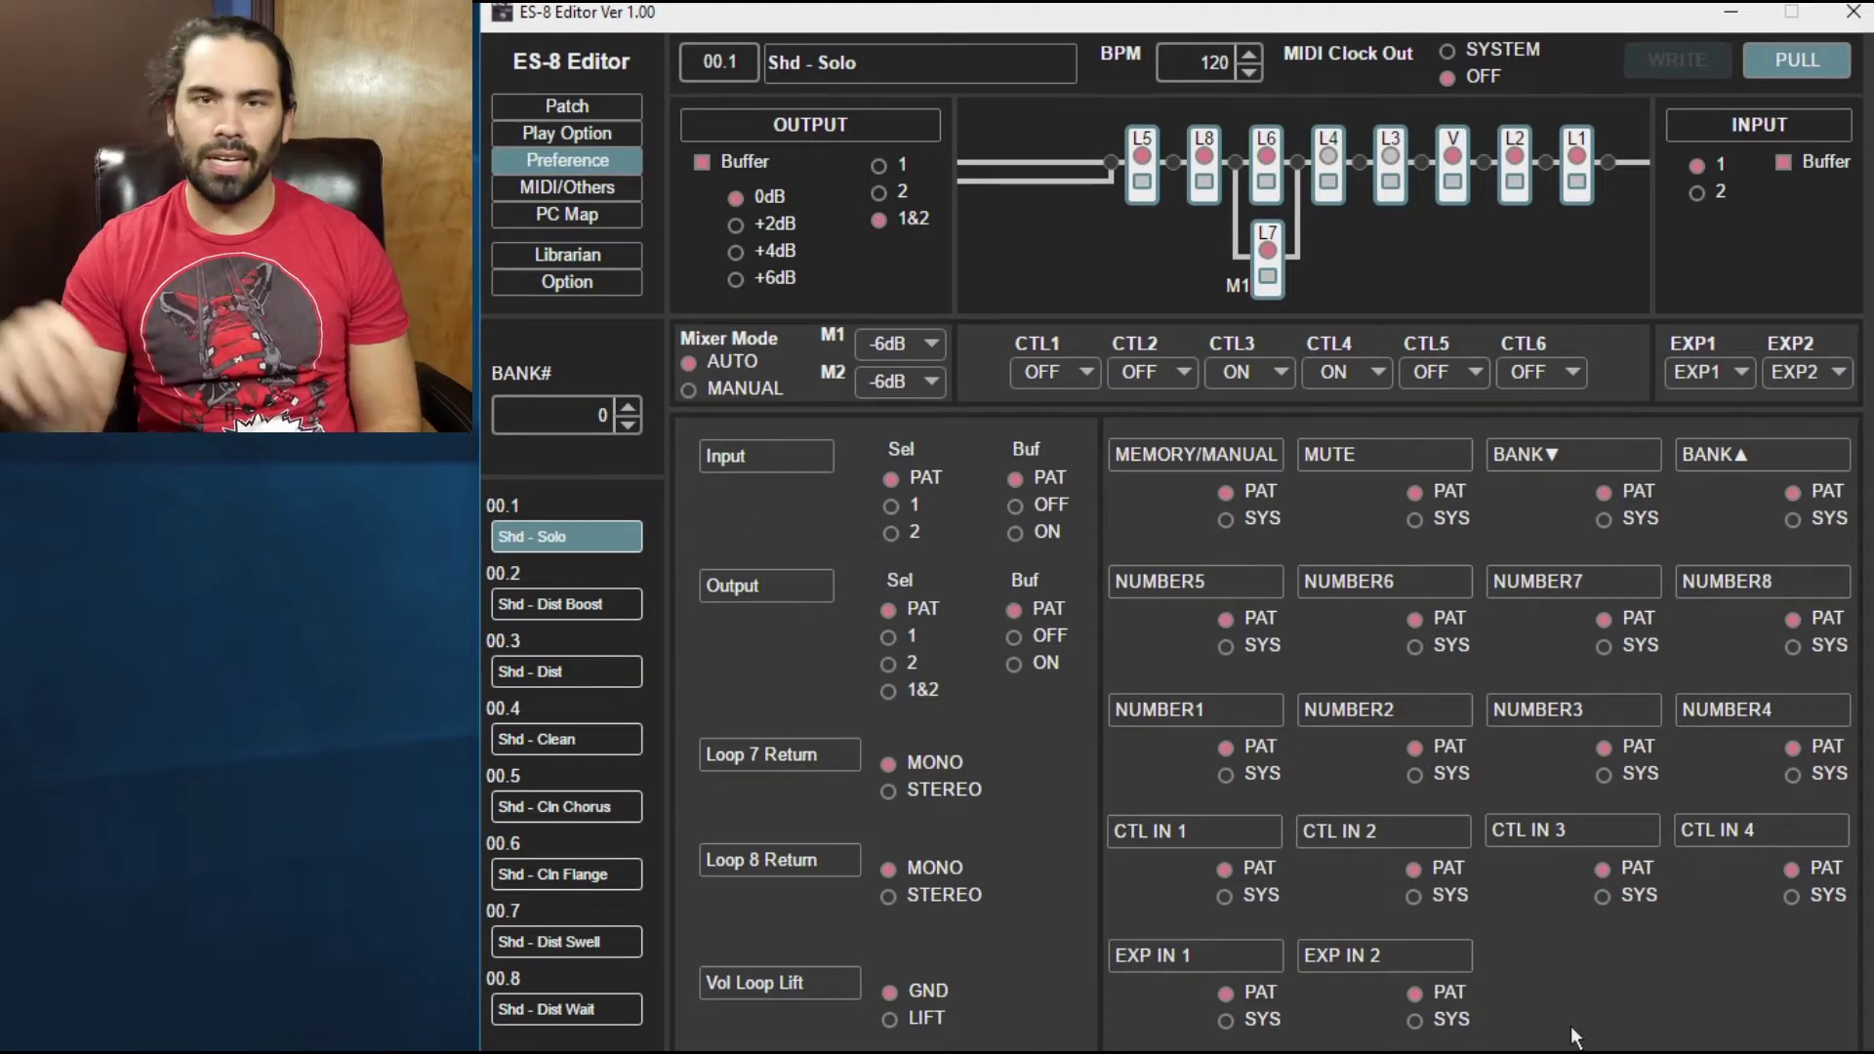
click(614, 190)
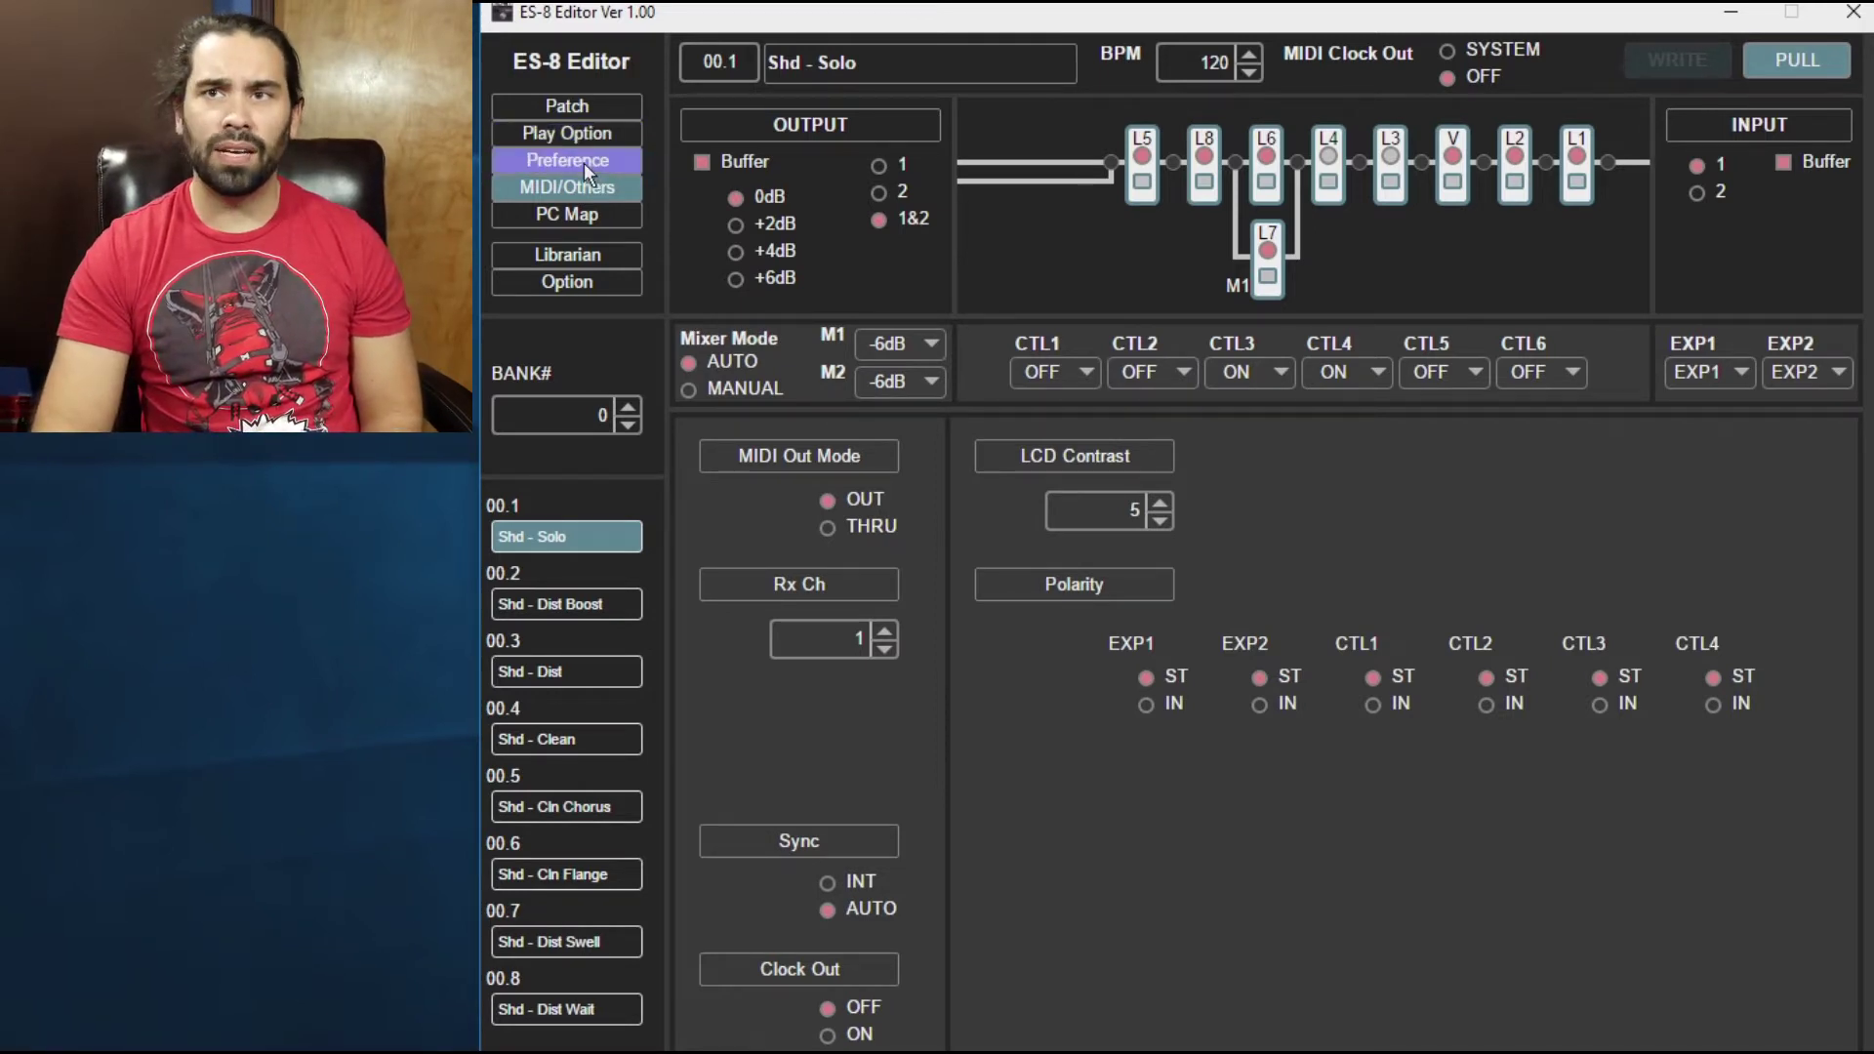
Step: Set the Bank Extent MAX to 12 in Play Option, then go back to the Patch view
click(579, 132)
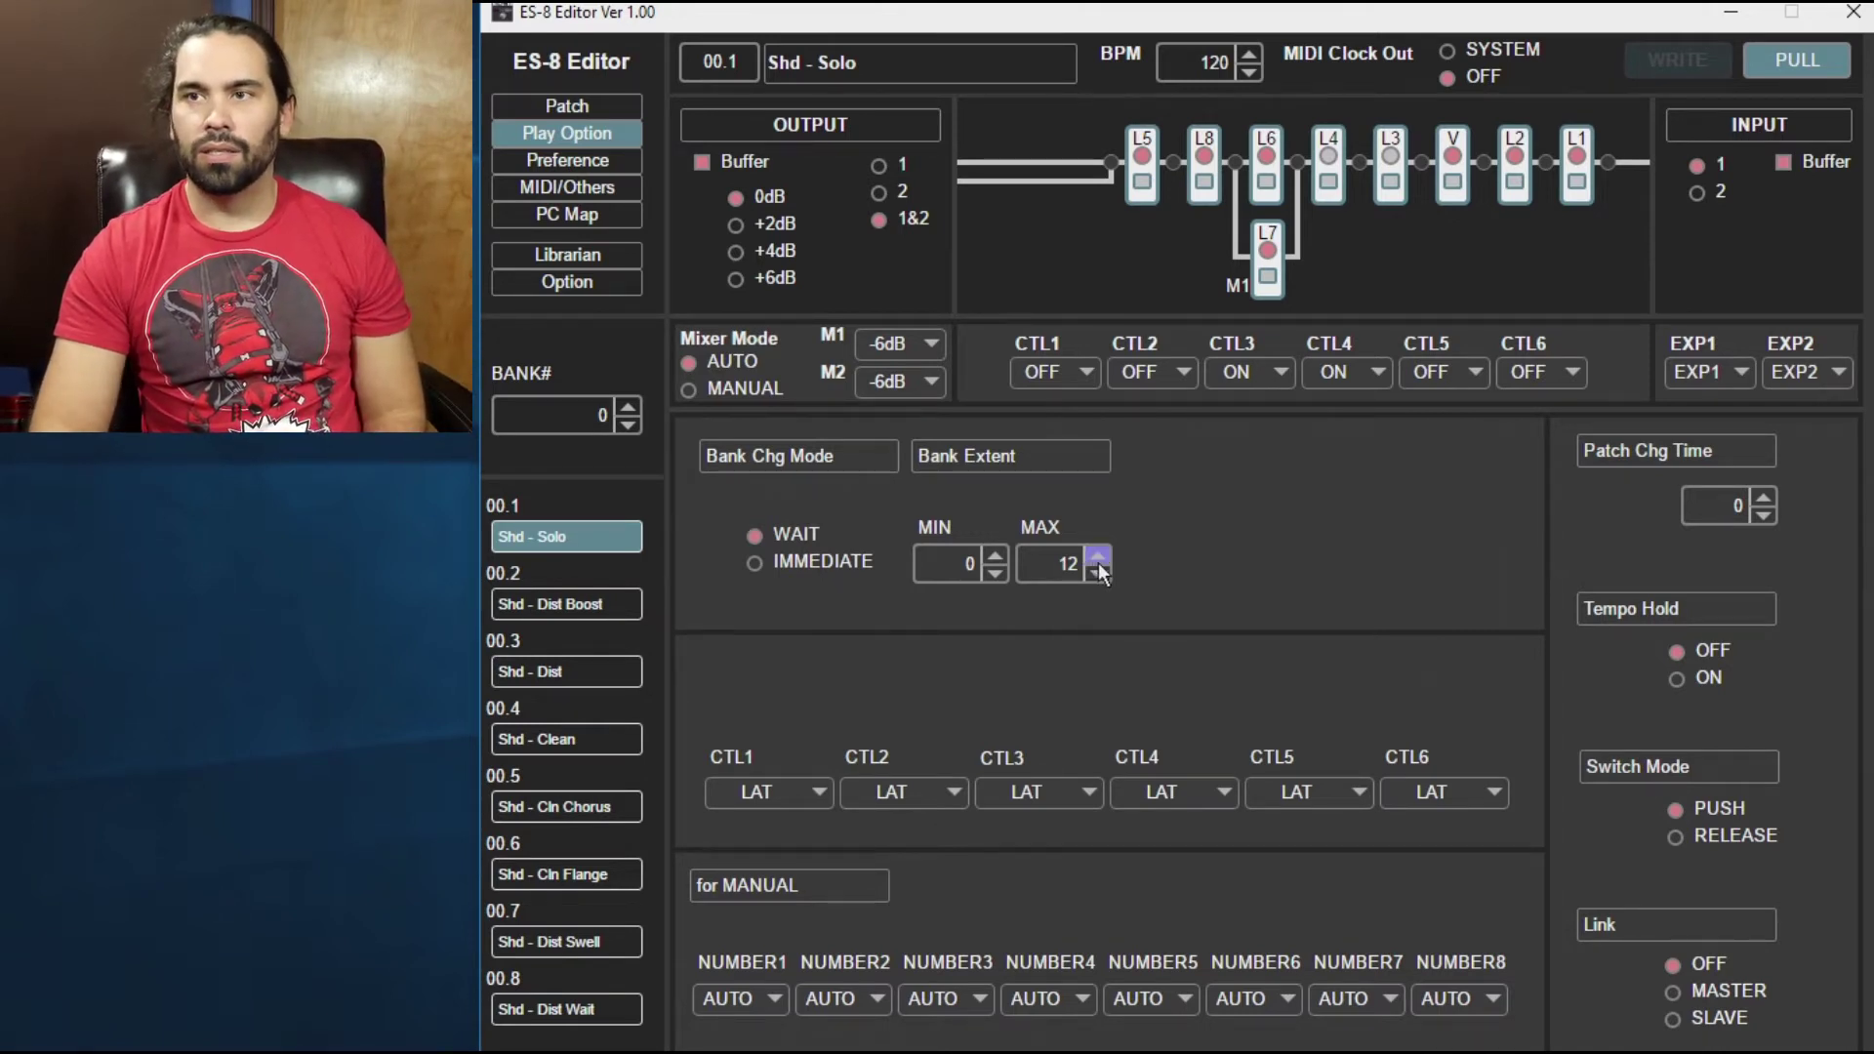
click(600, 108)
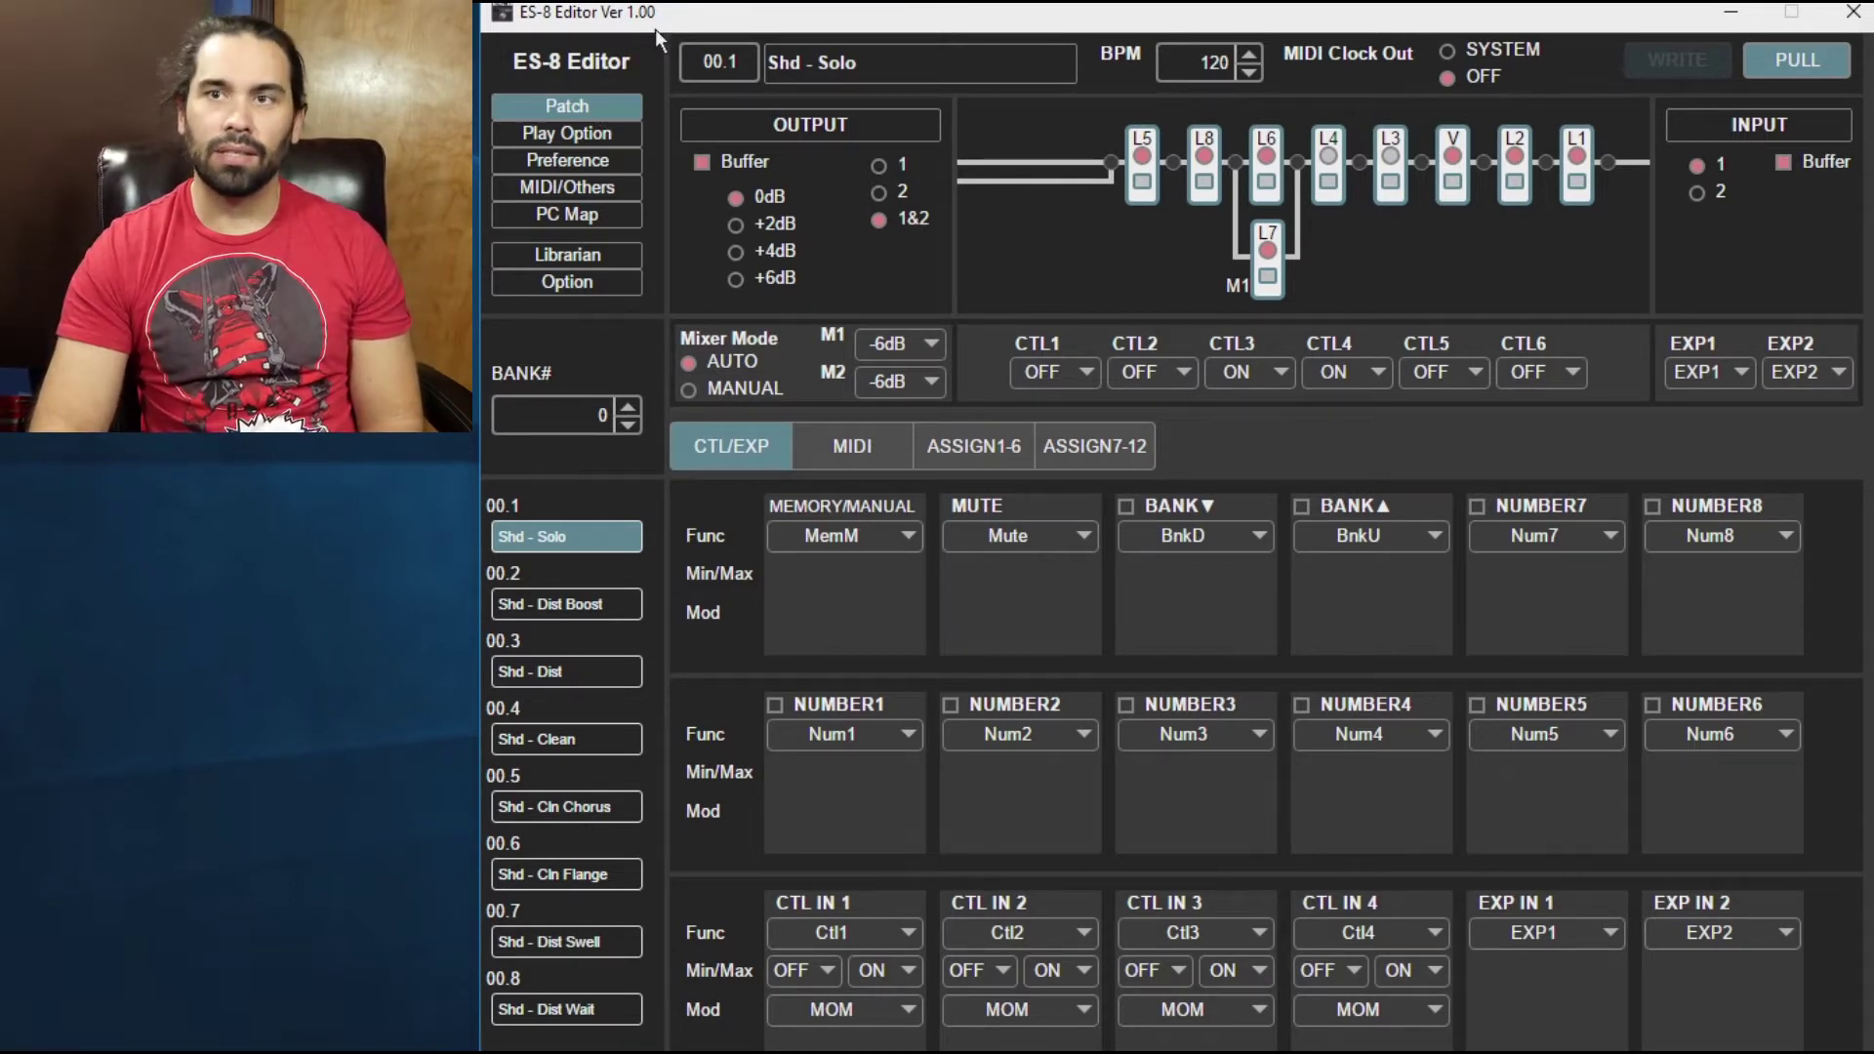
Step: Step up to bank 1 and browse the patch chooser without changing patches
click(628, 409)
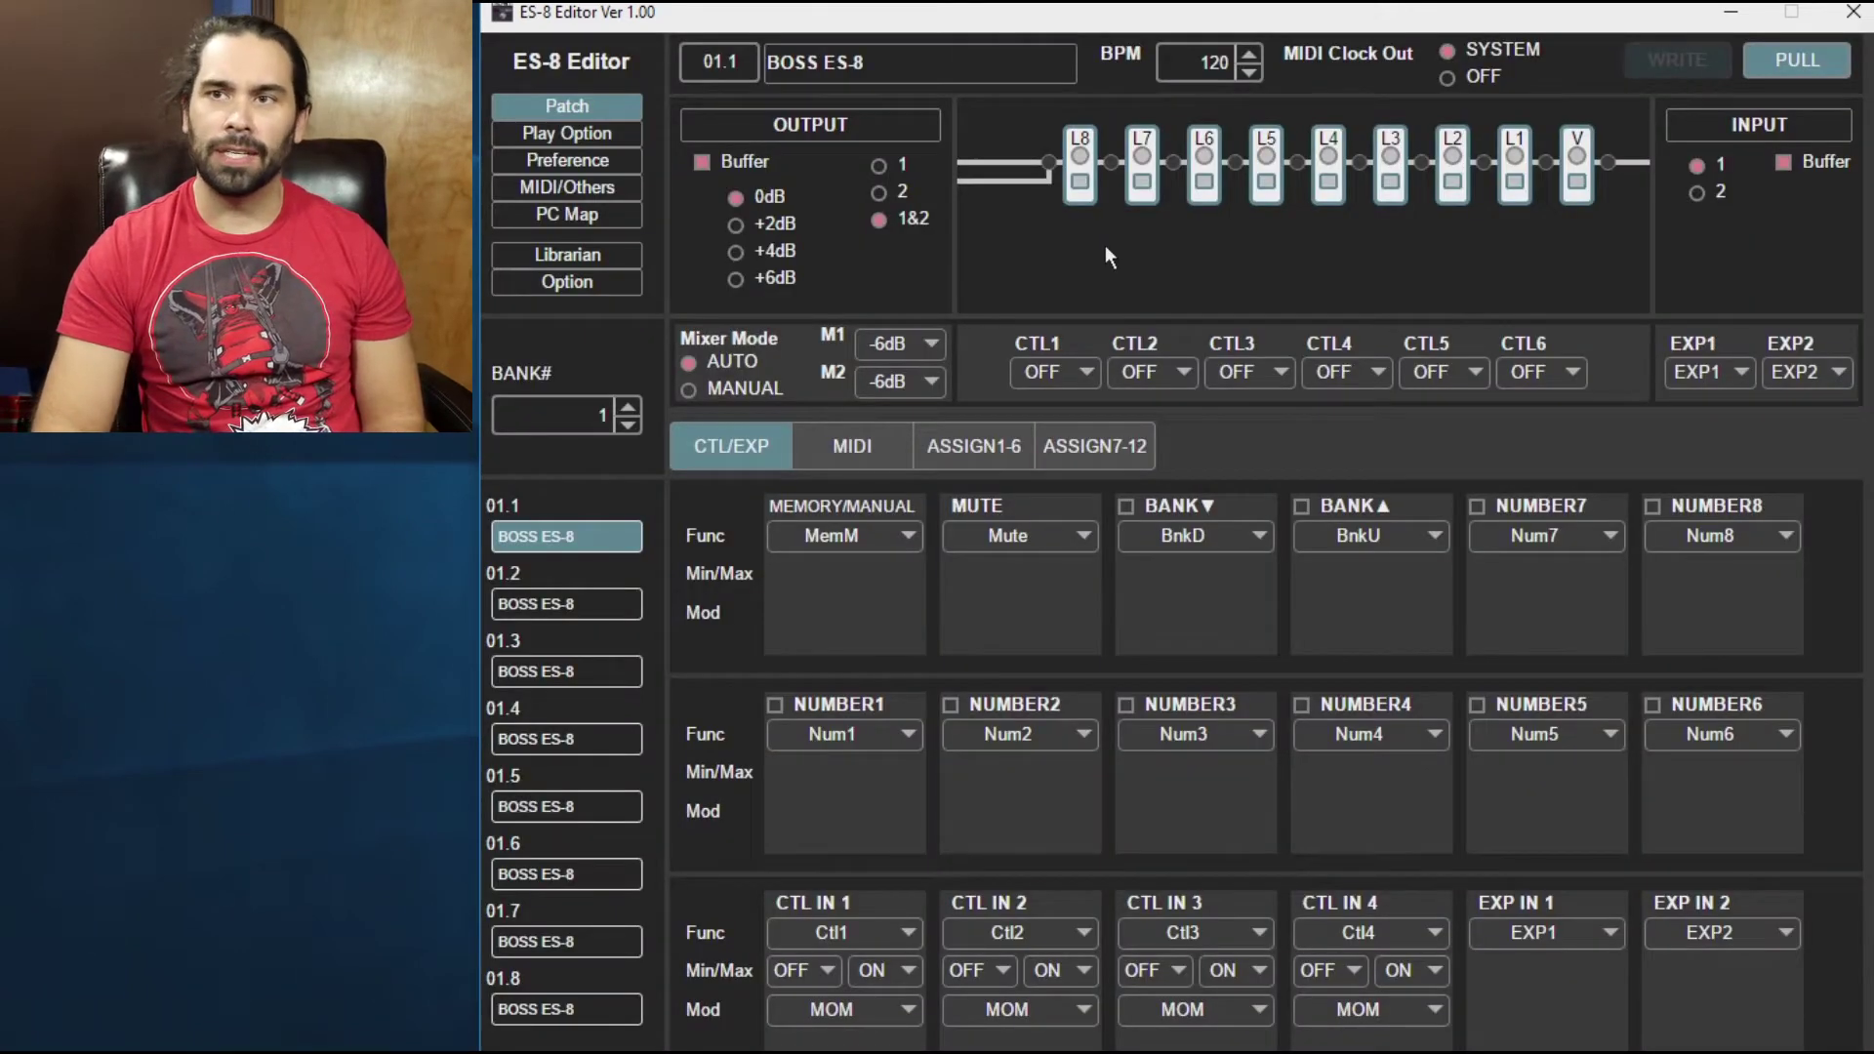
click(926, 53)
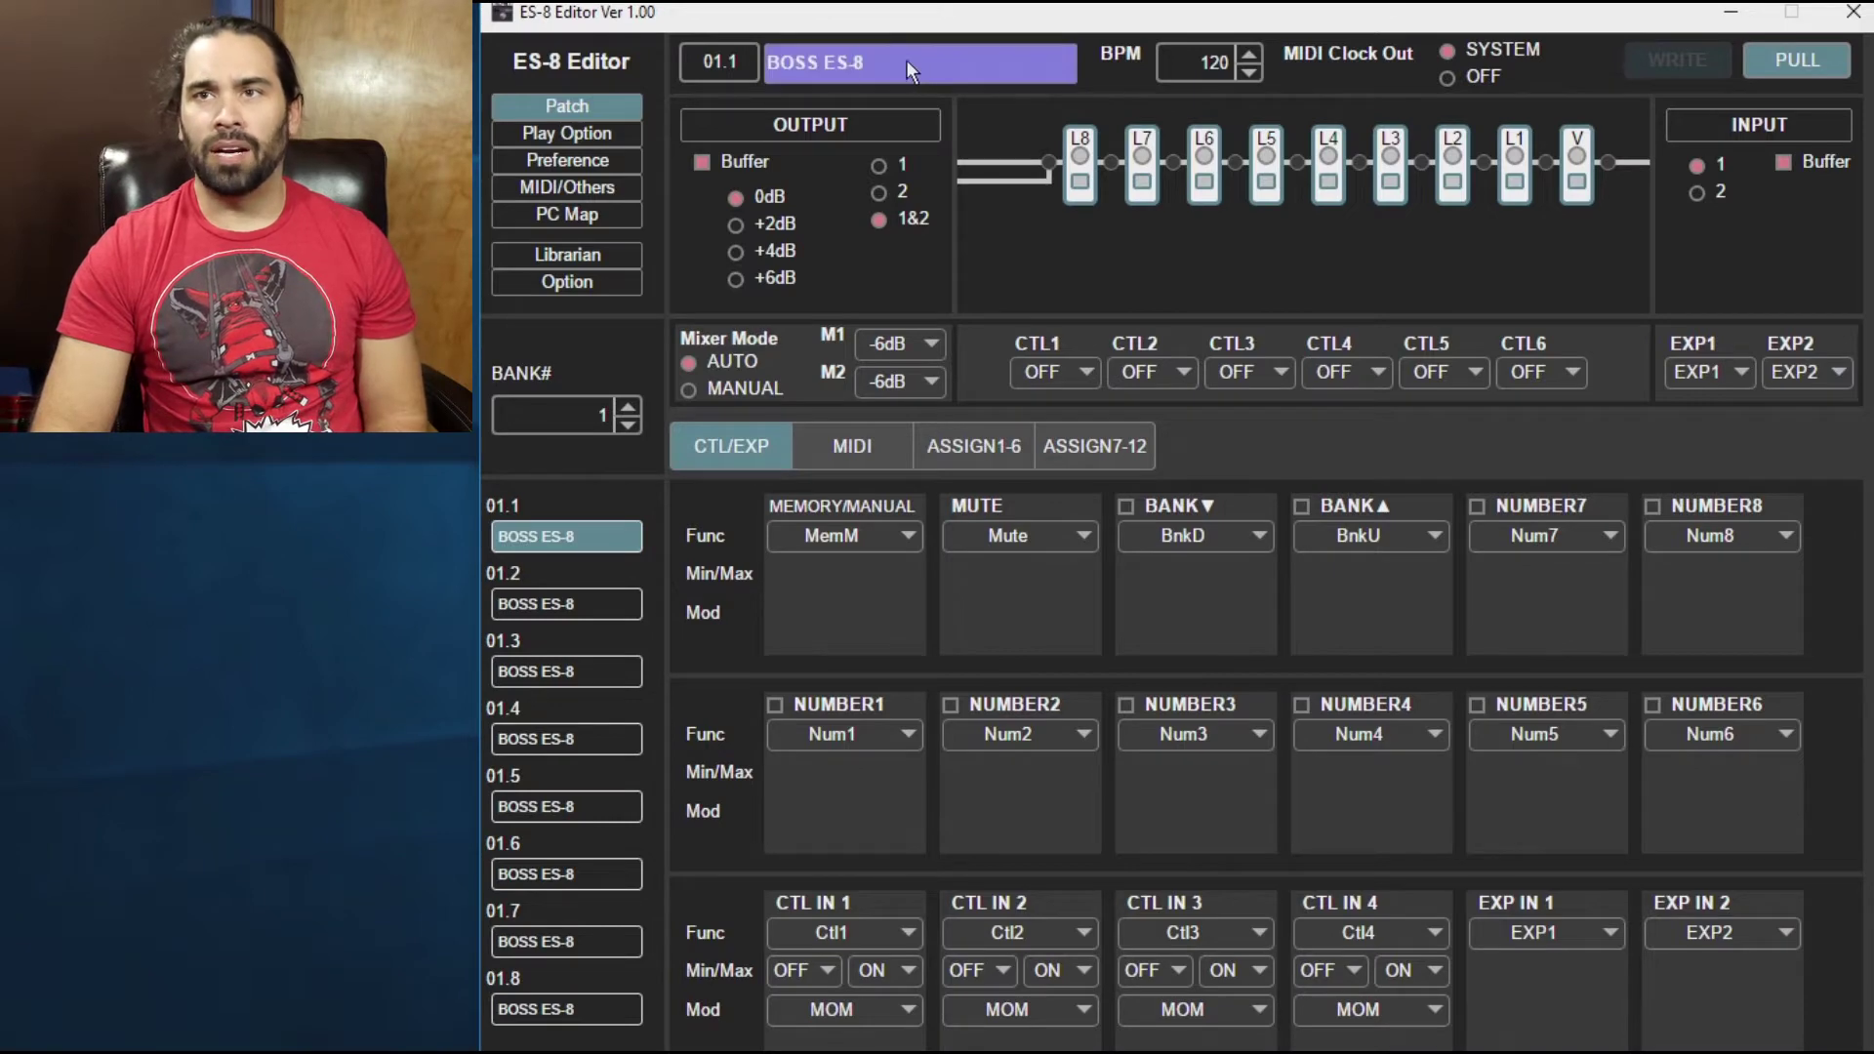
click(726, 65)
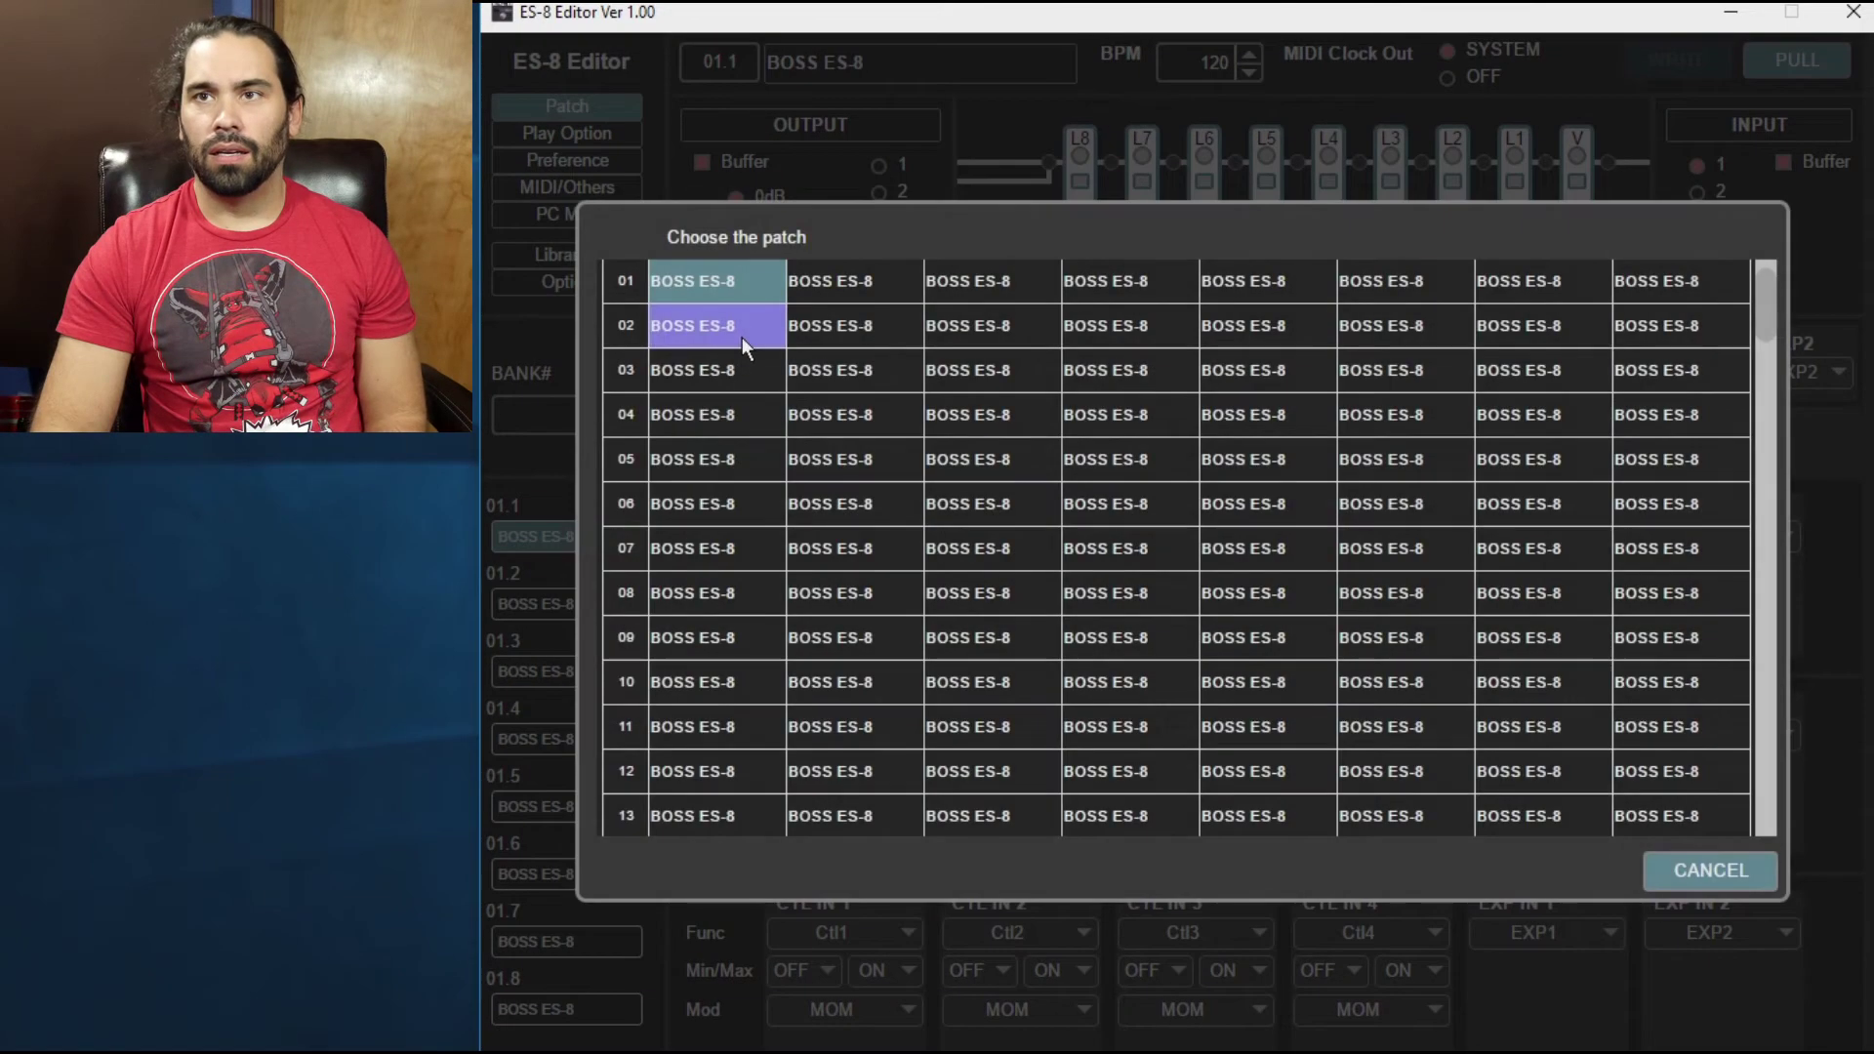
scroll(907, 357, up, 2)
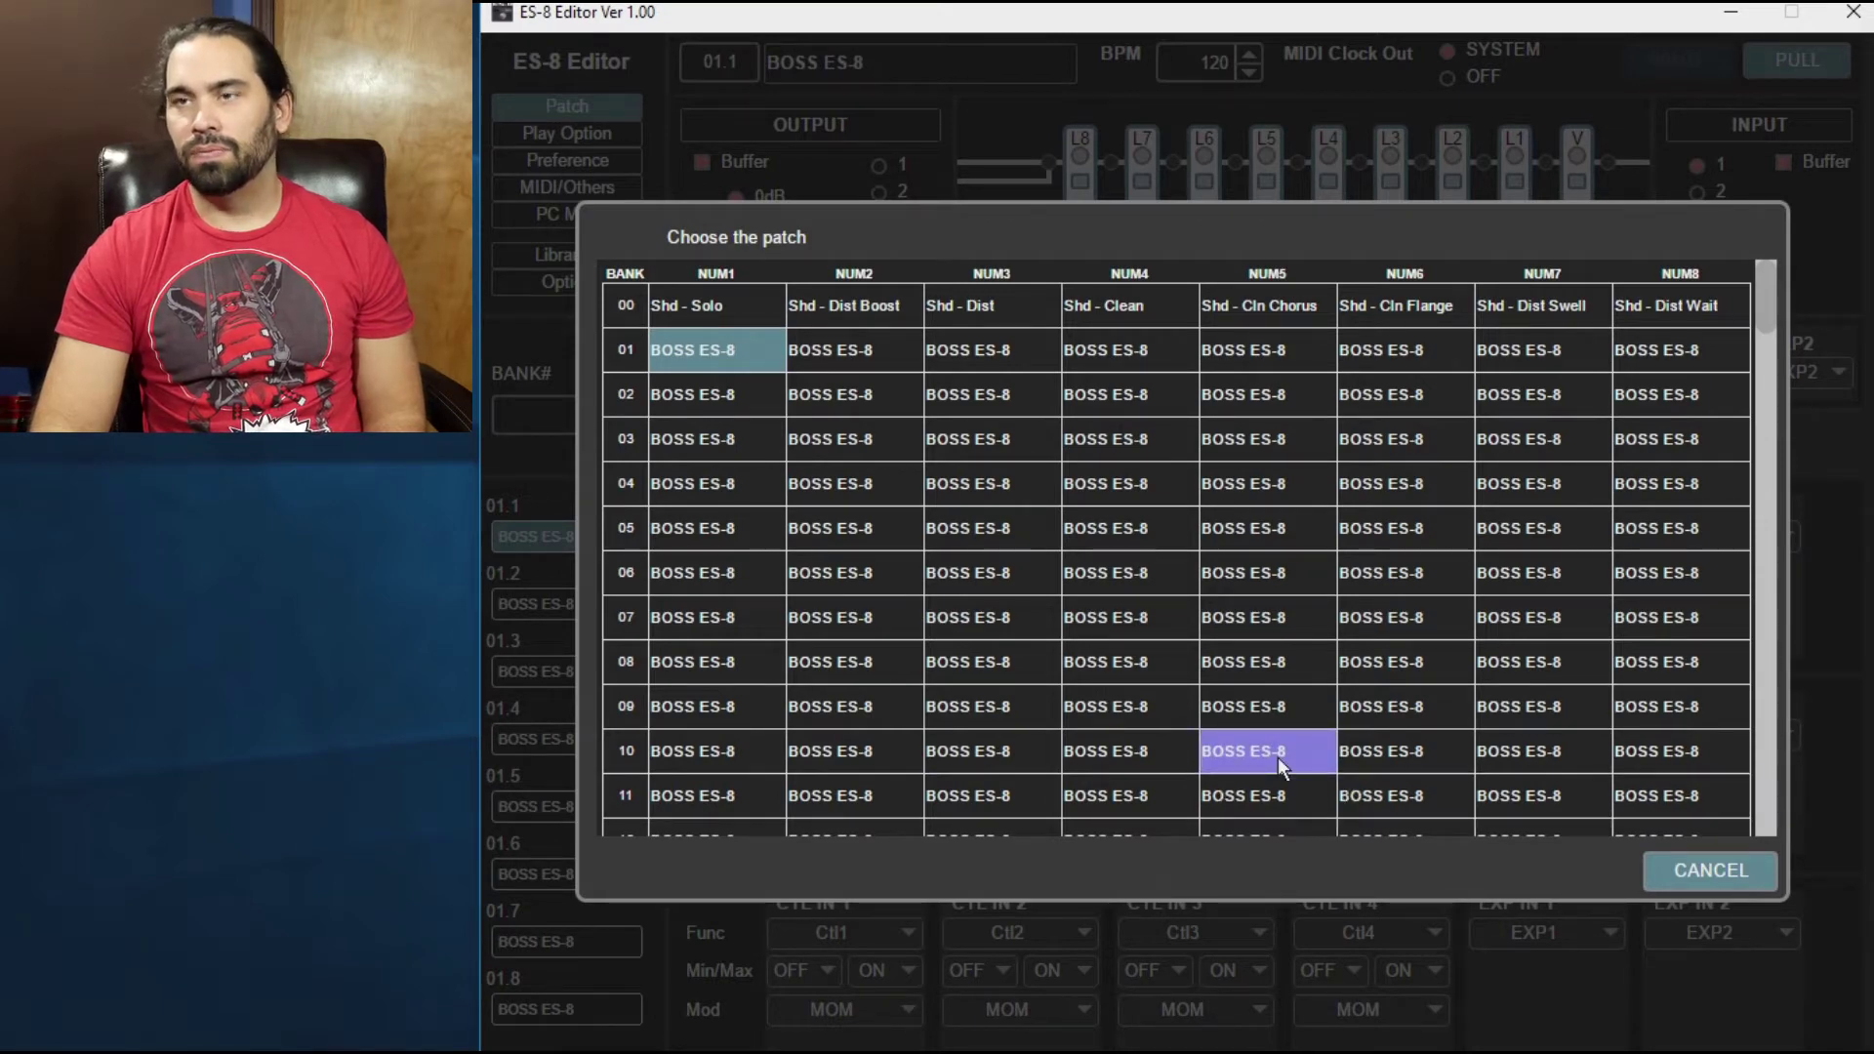
scroll(1542, 749, down, 15)
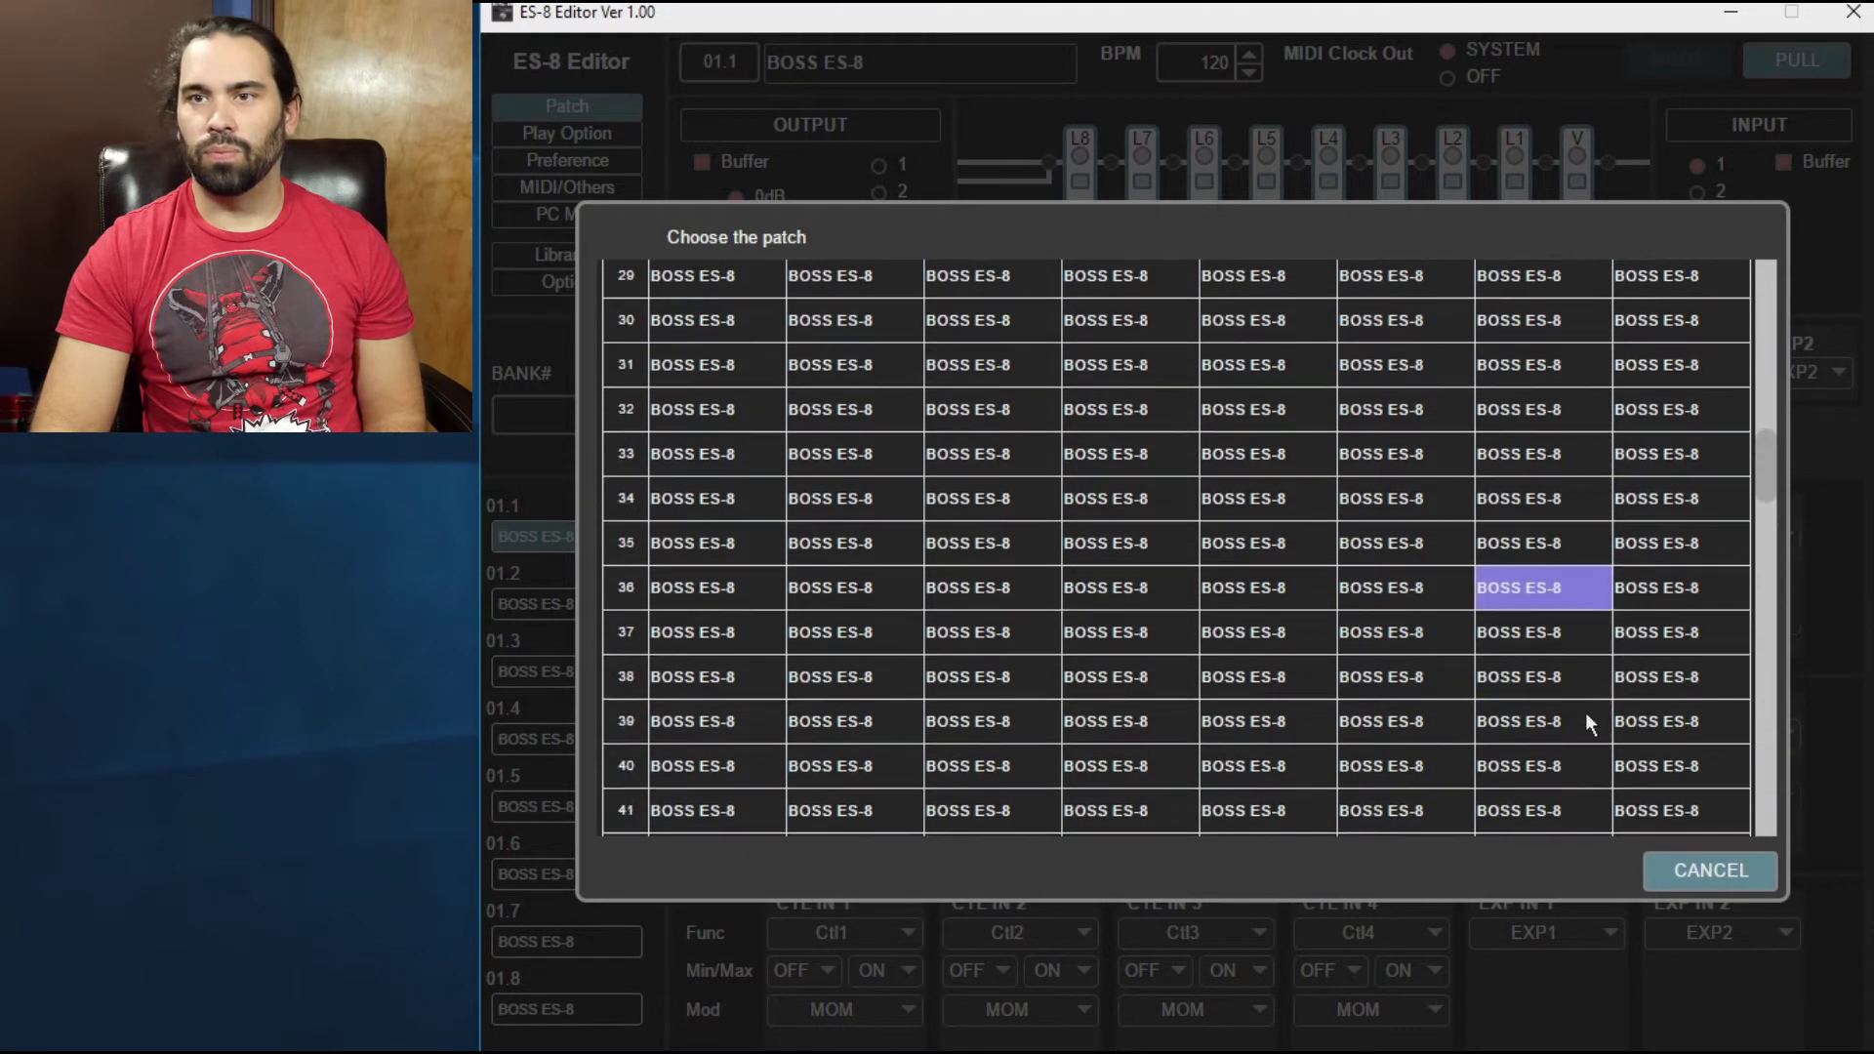
click(1701, 868)
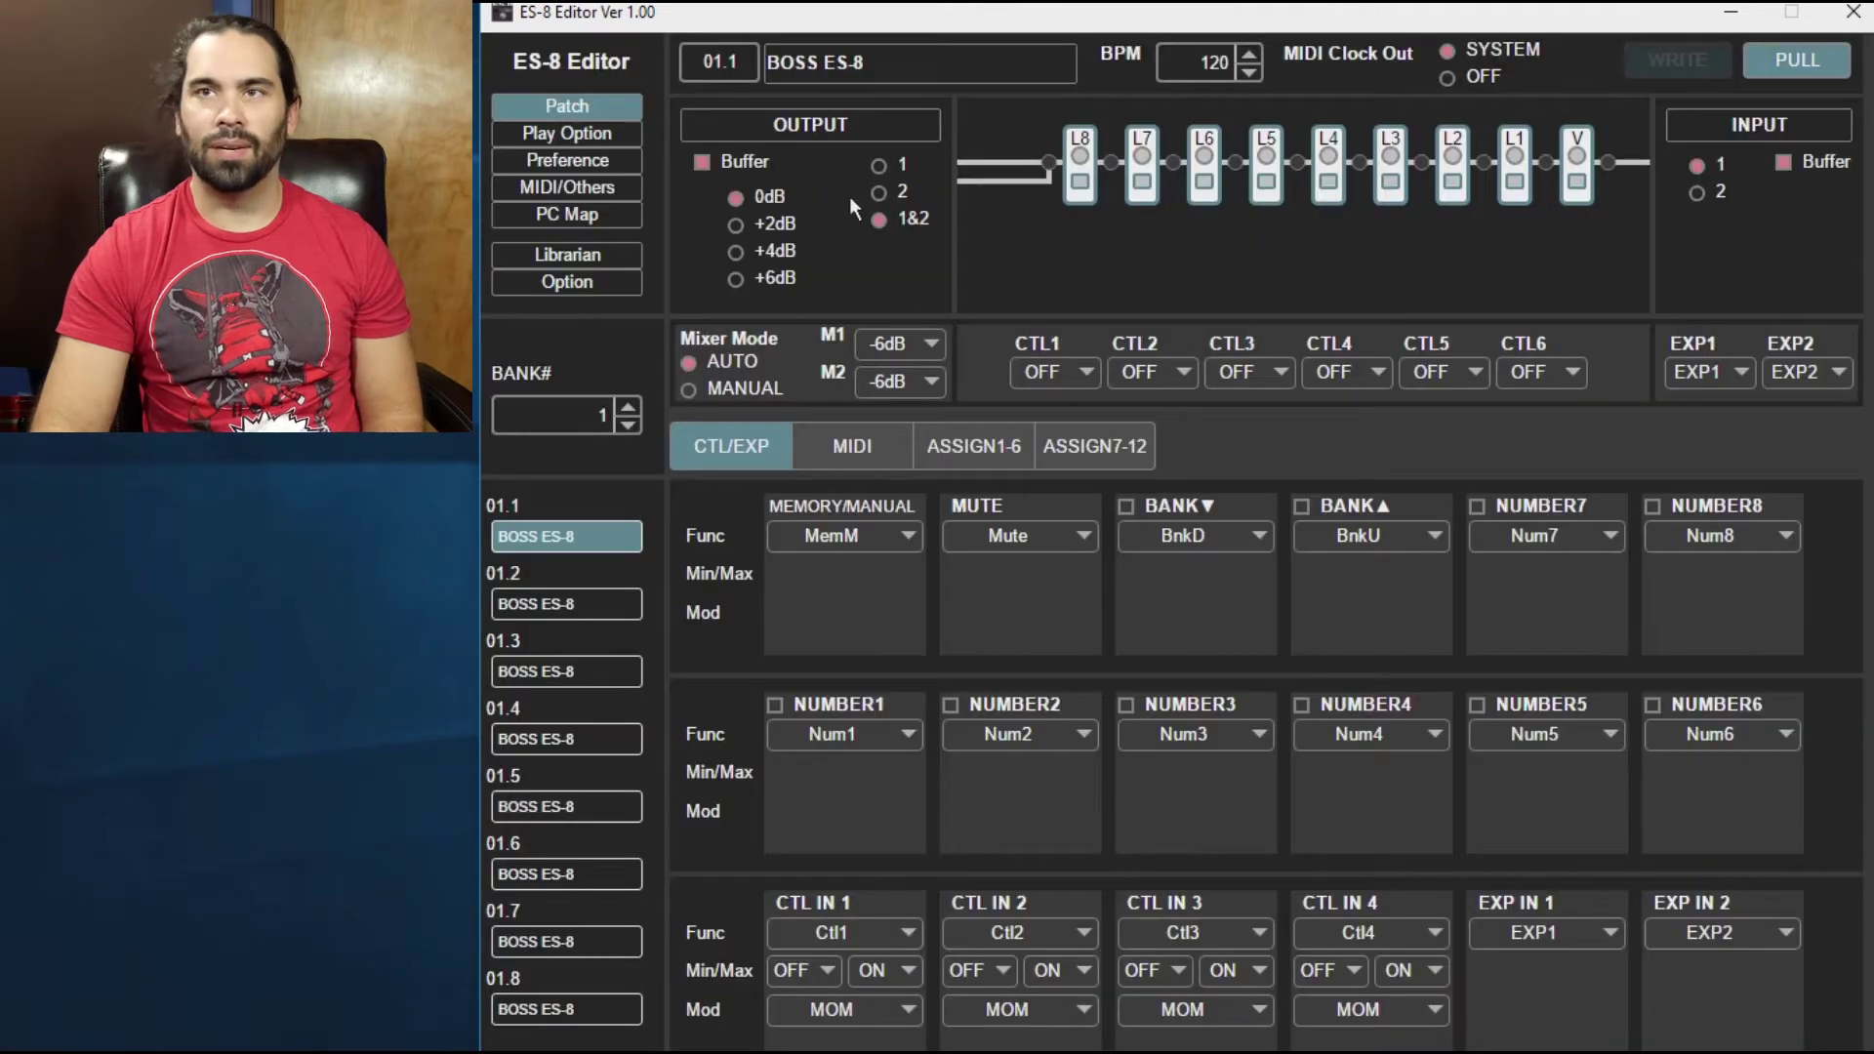
Step: Rename patch 01.1 to 'Demo Patch' and set MIDI Clock Out to OFF
click(793, 59)
drag(793, 59, 964, 56)
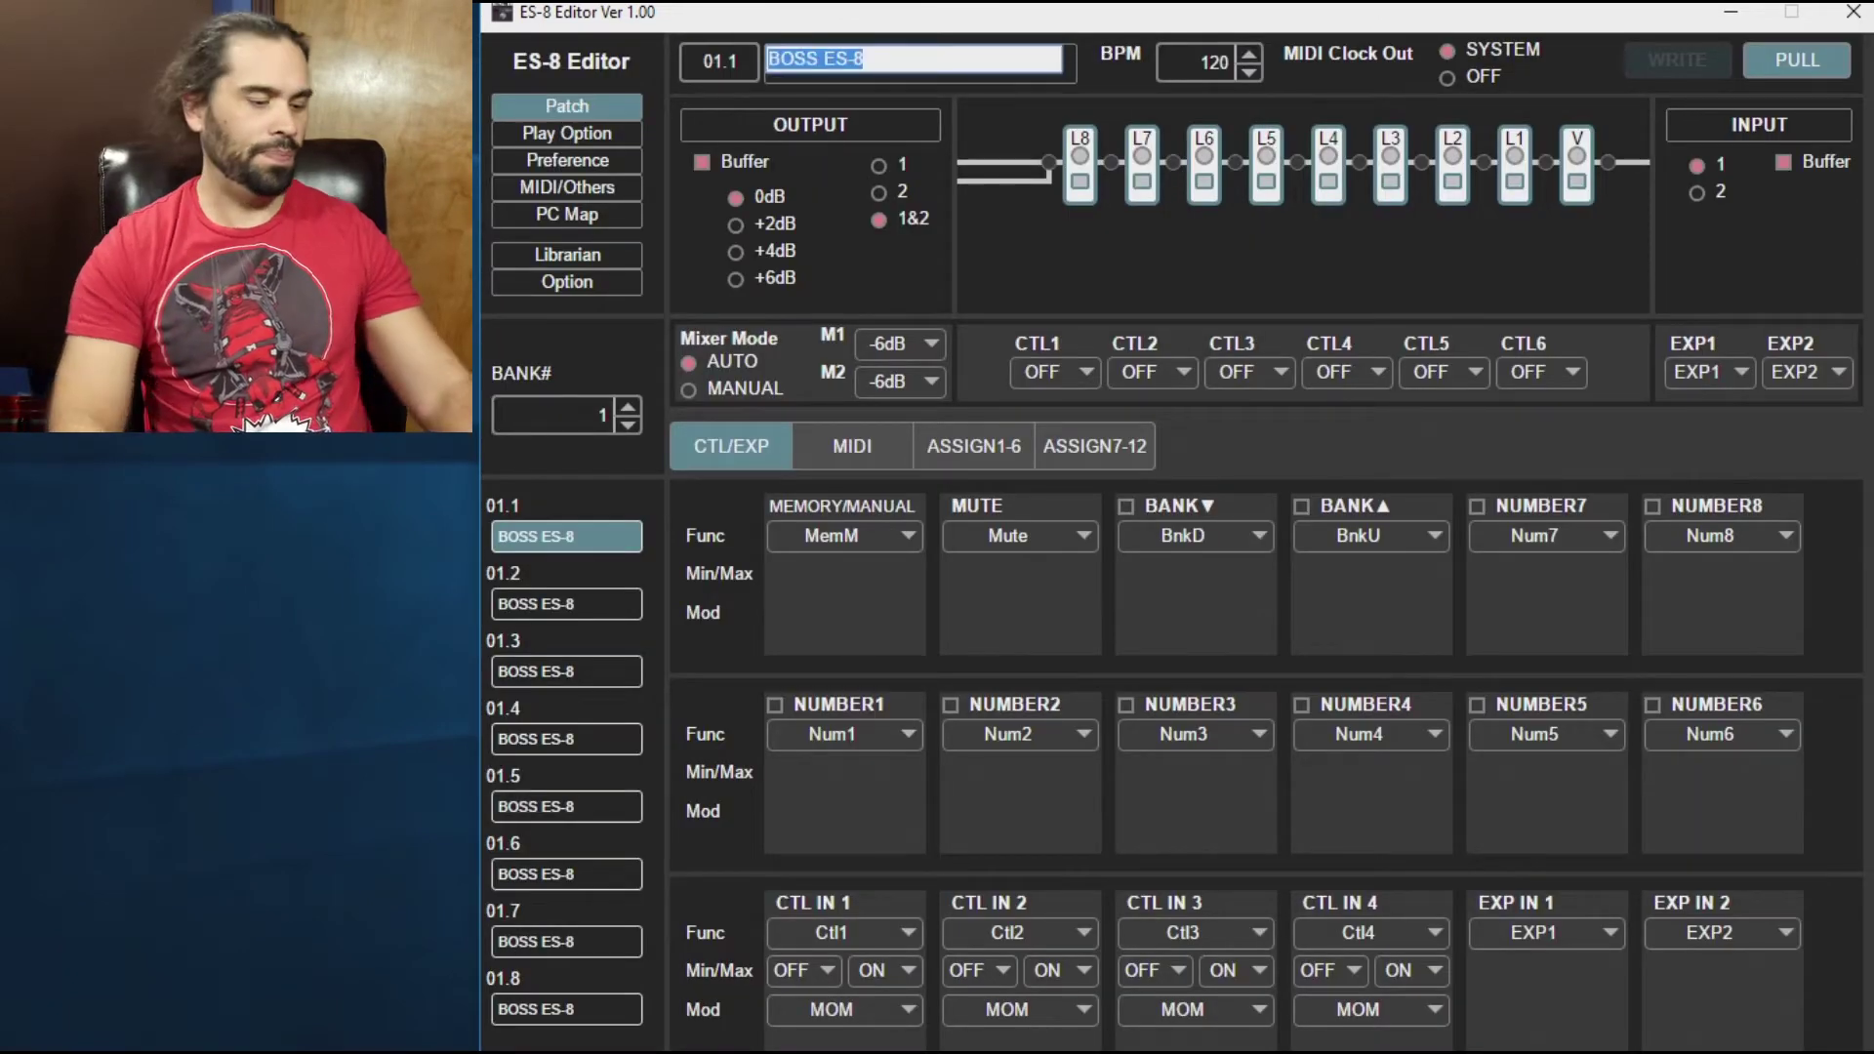
text(Demo Pat)
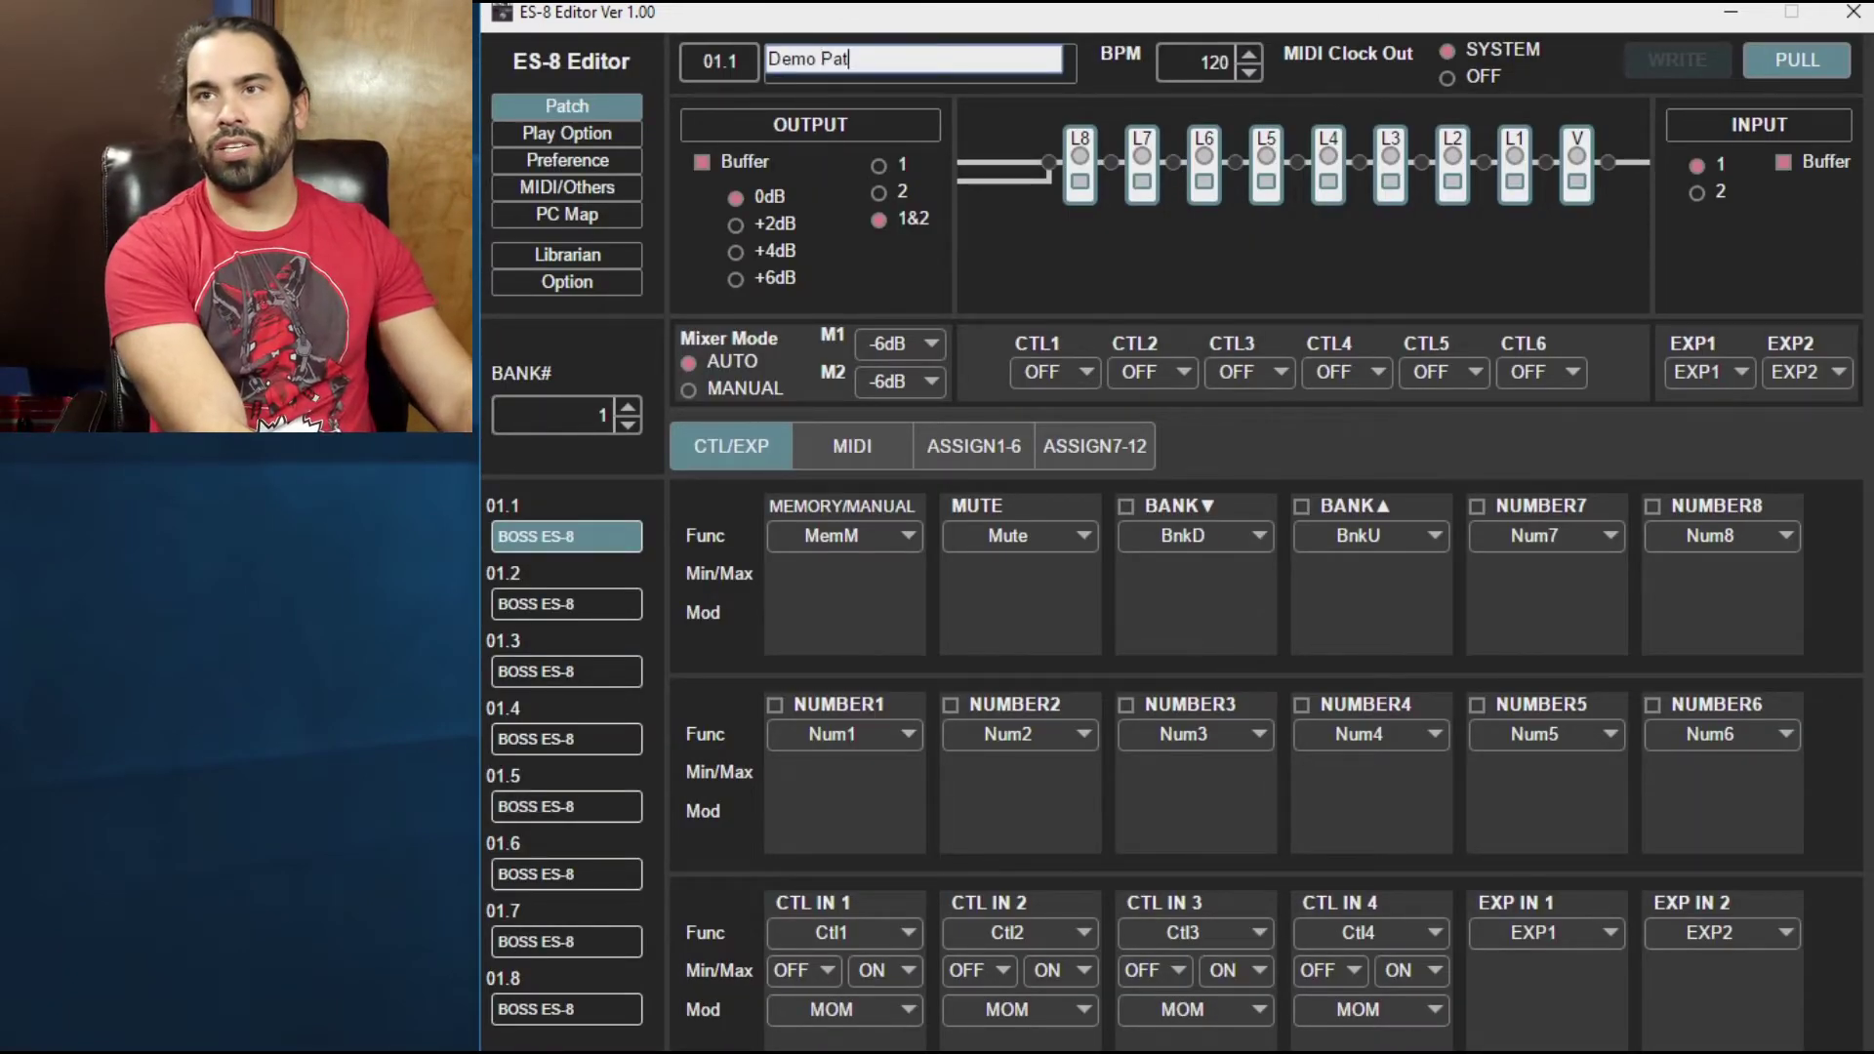
text(ch)
key(Return)
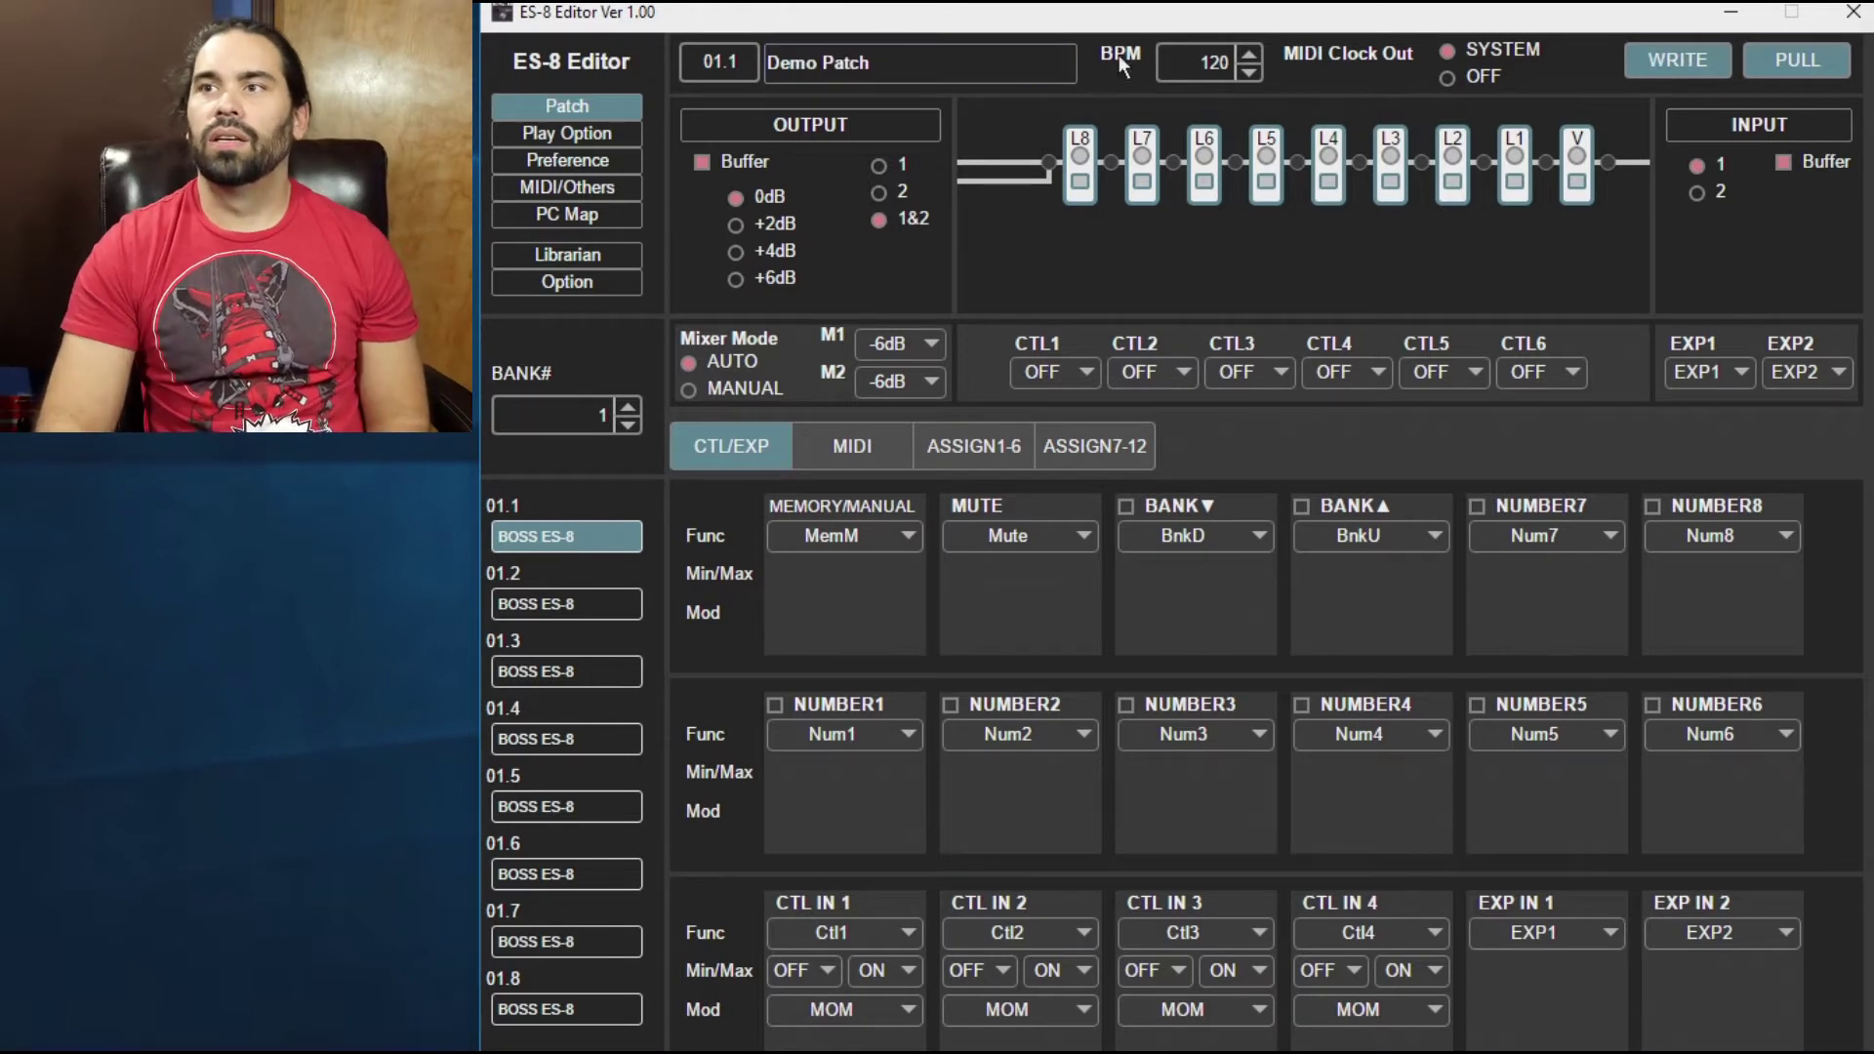
click(1446, 78)
Step: Keep MIDI Clock Out off and reorder the loops to L8, L6, L5, V, L4, L3, L7, L2, L1
click(1447, 78)
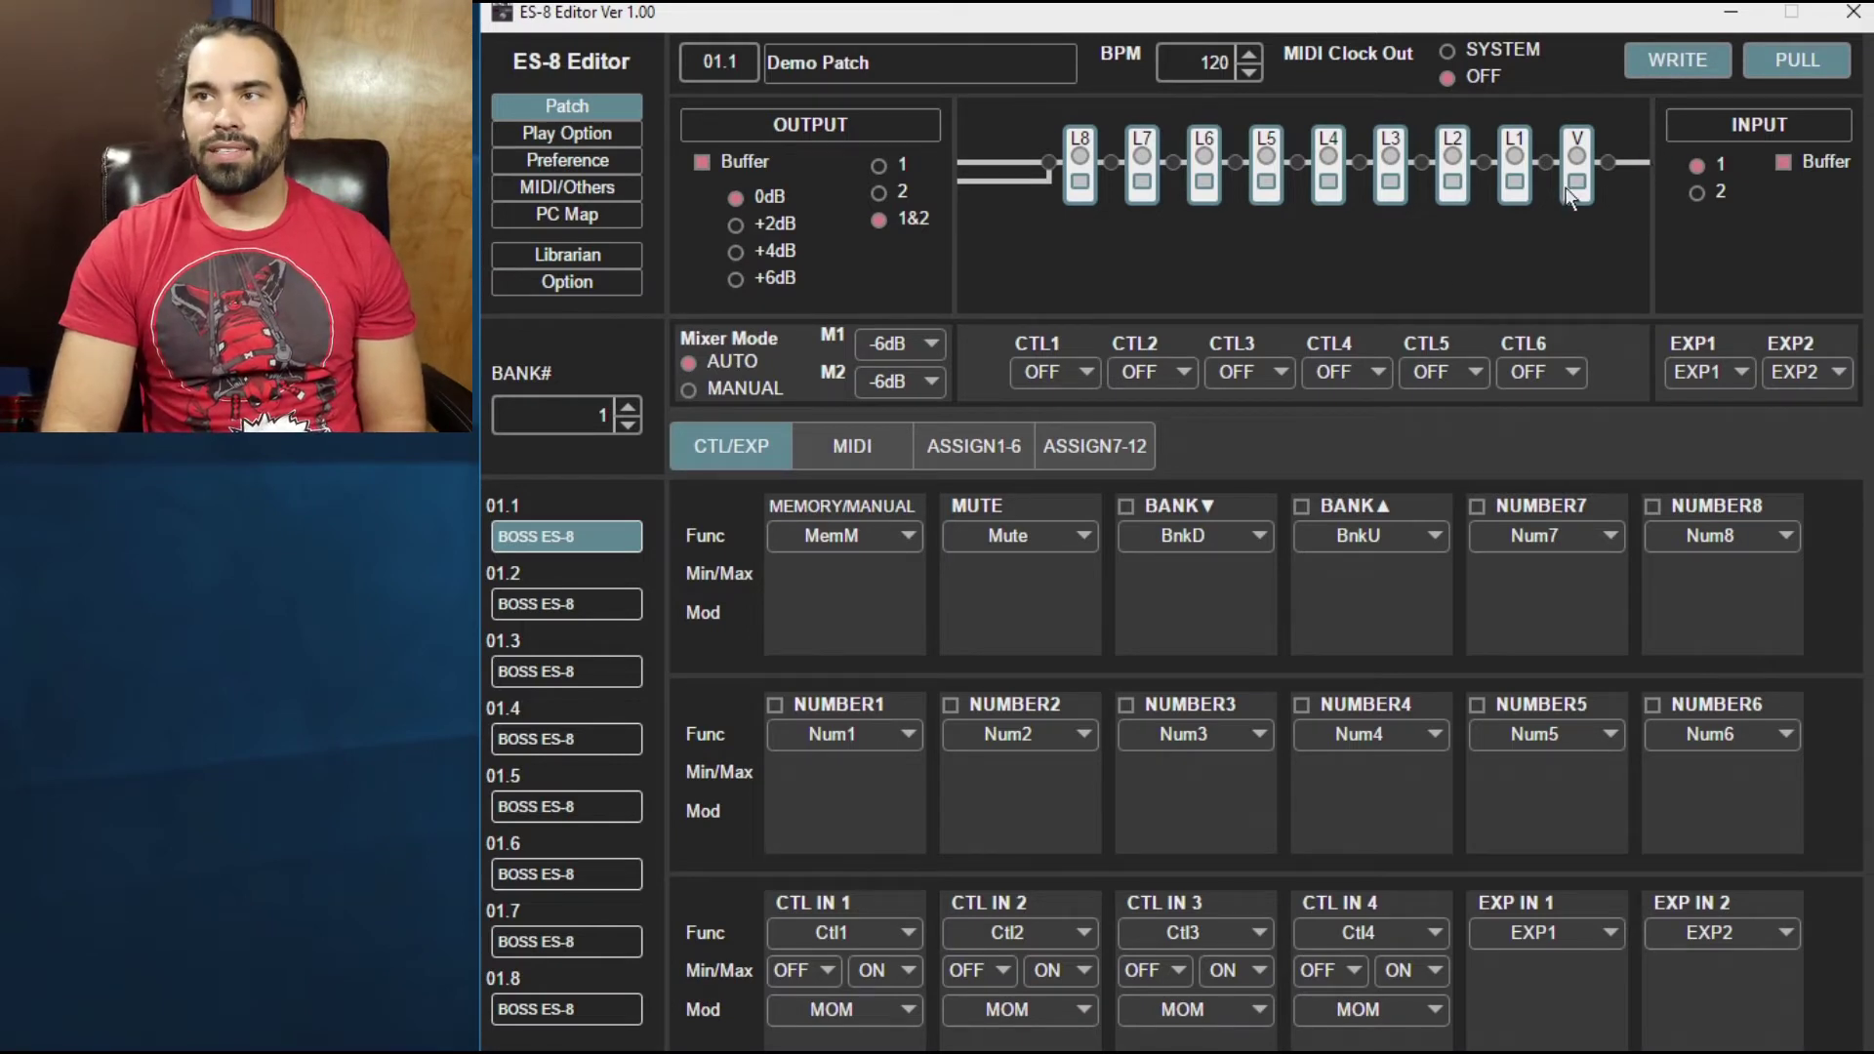
drag(1456, 182, 1313, 178)
Step: Keep L7 between L3 and L2, and switch on loops L8, L6, L5, V, L4, L3, L7 and L2
drag(1152, 166, 1483, 171)
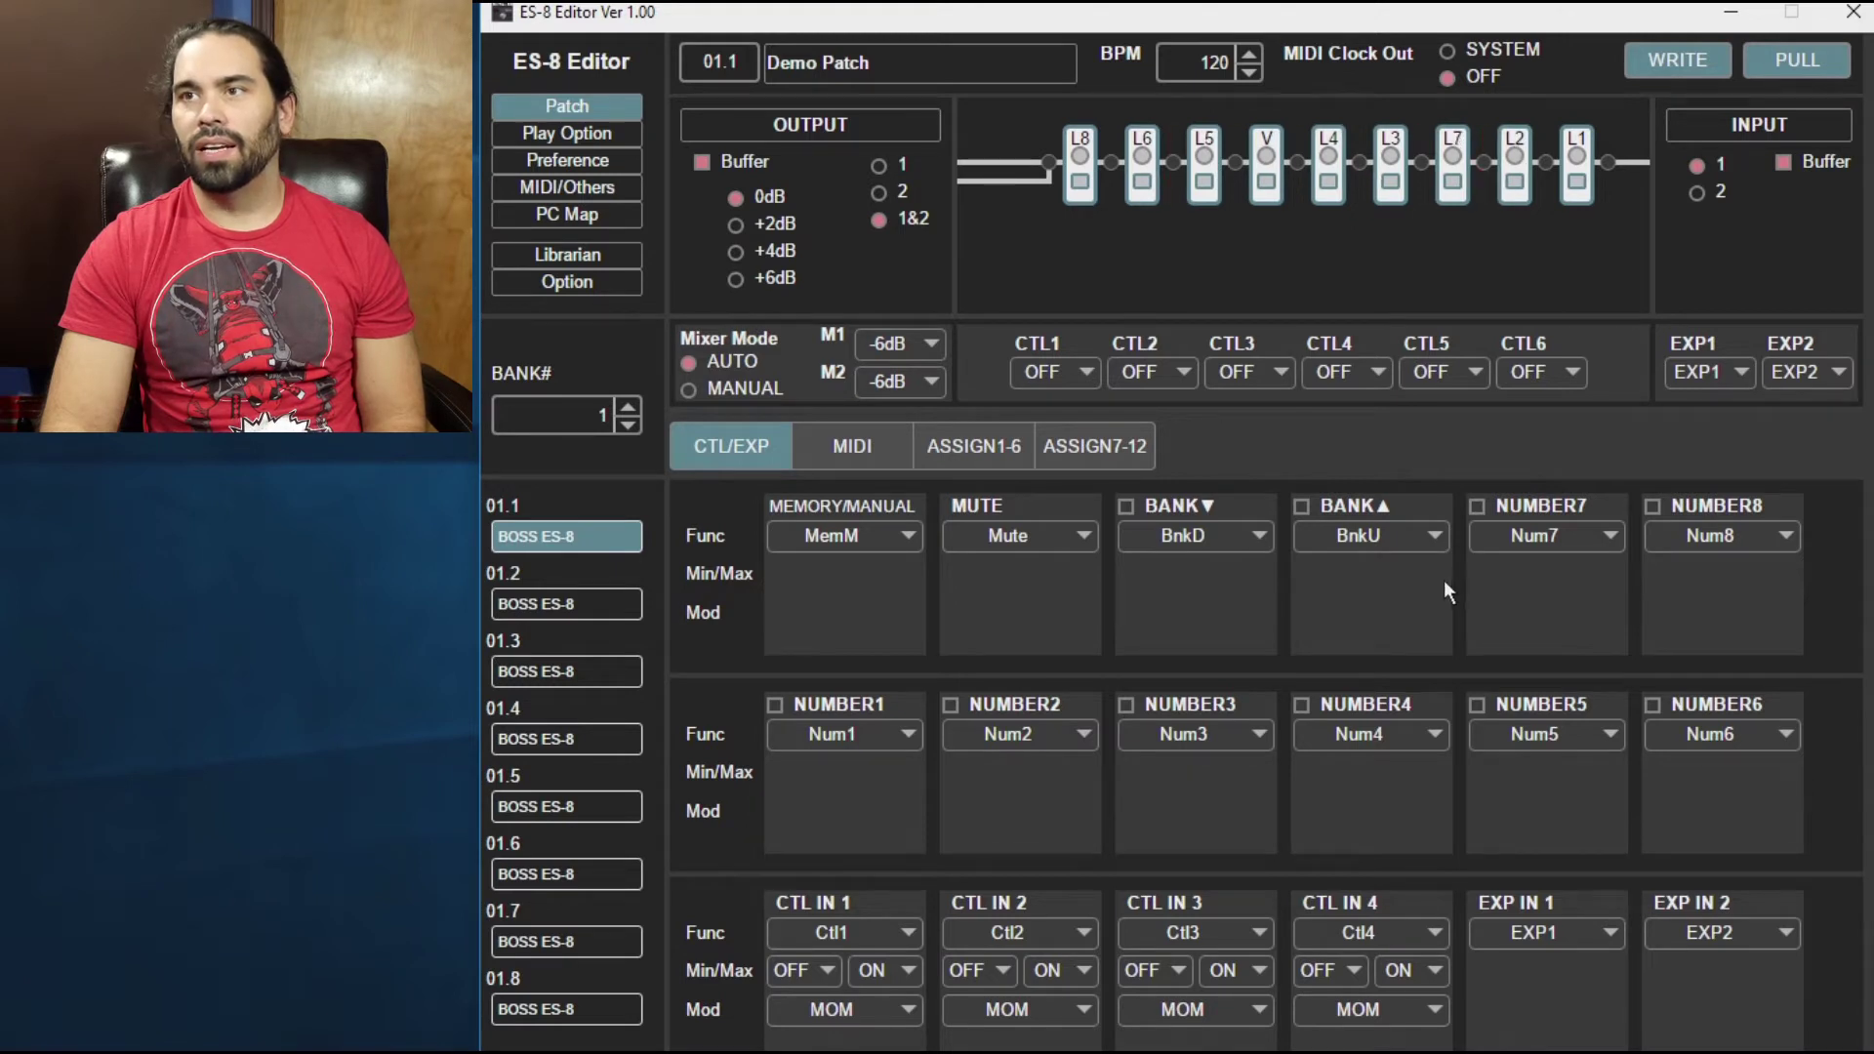
click(1080, 156)
click(1142, 156)
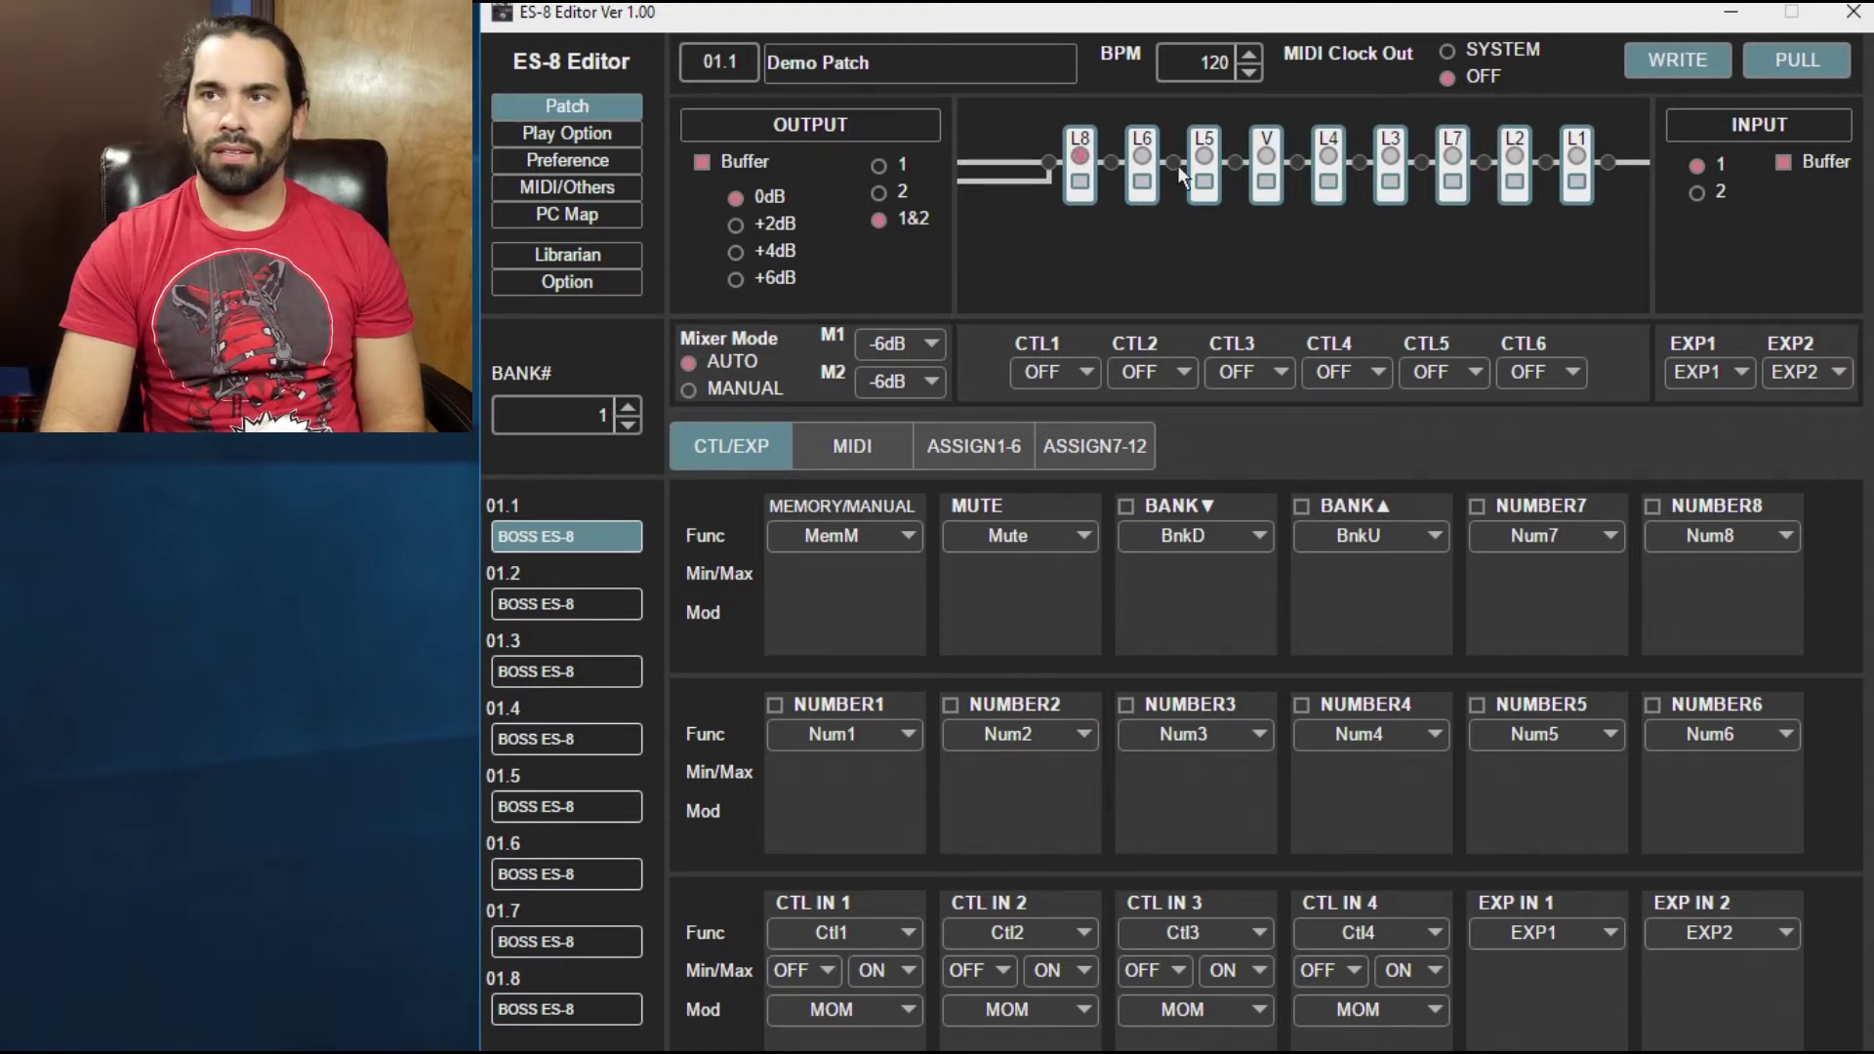
click(1204, 156)
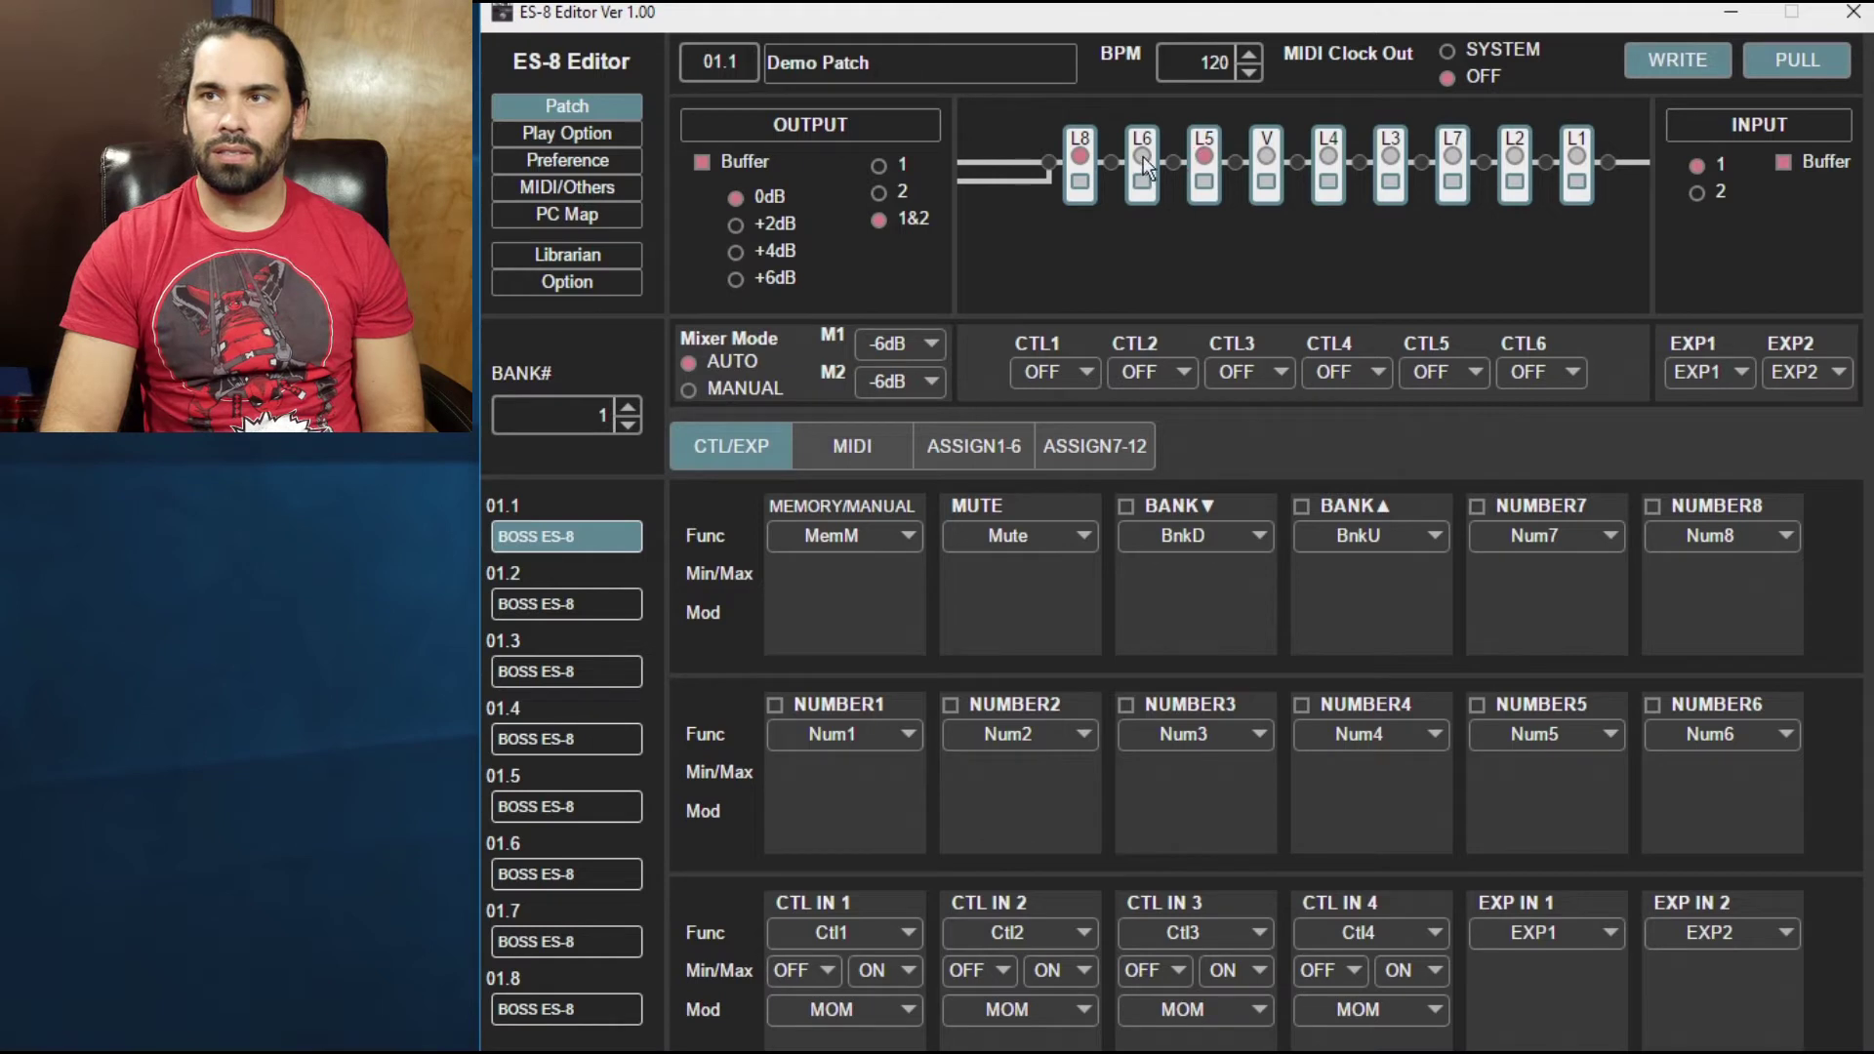
click(1267, 156)
click(1329, 156)
click(1391, 158)
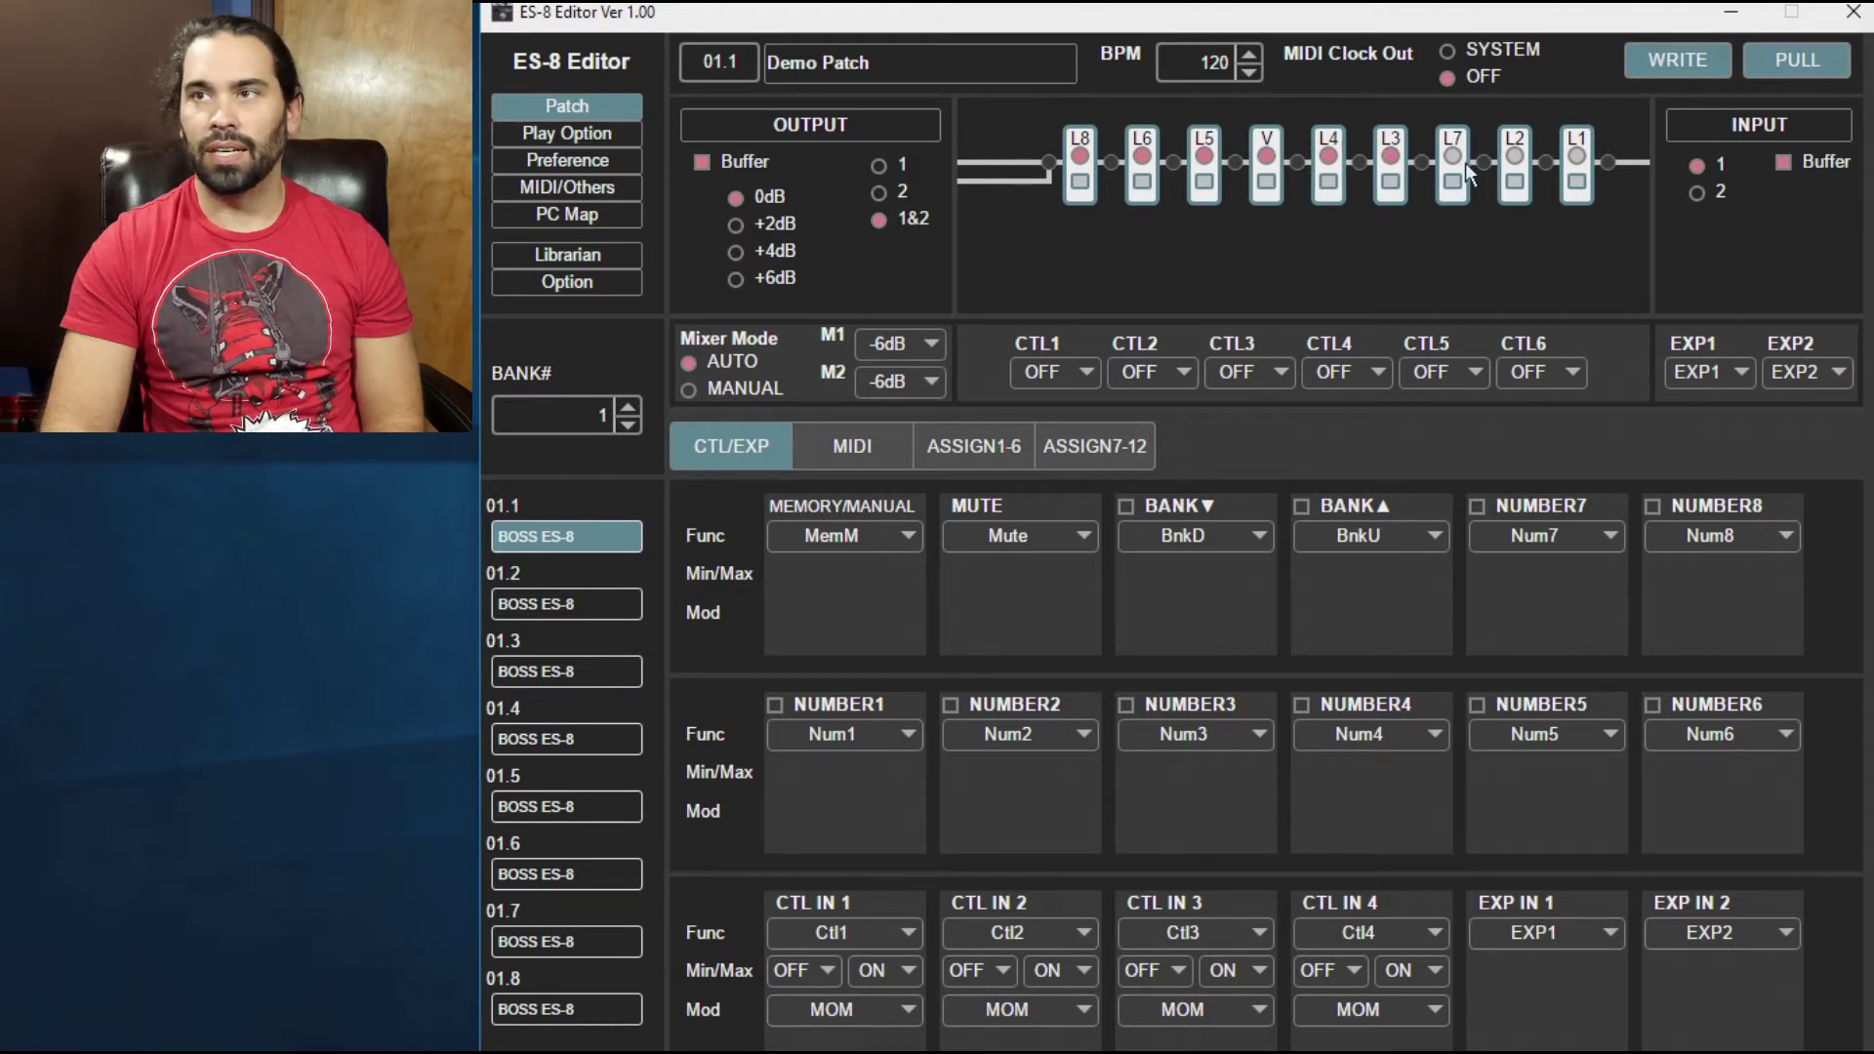
click(1452, 158)
click(1515, 158)
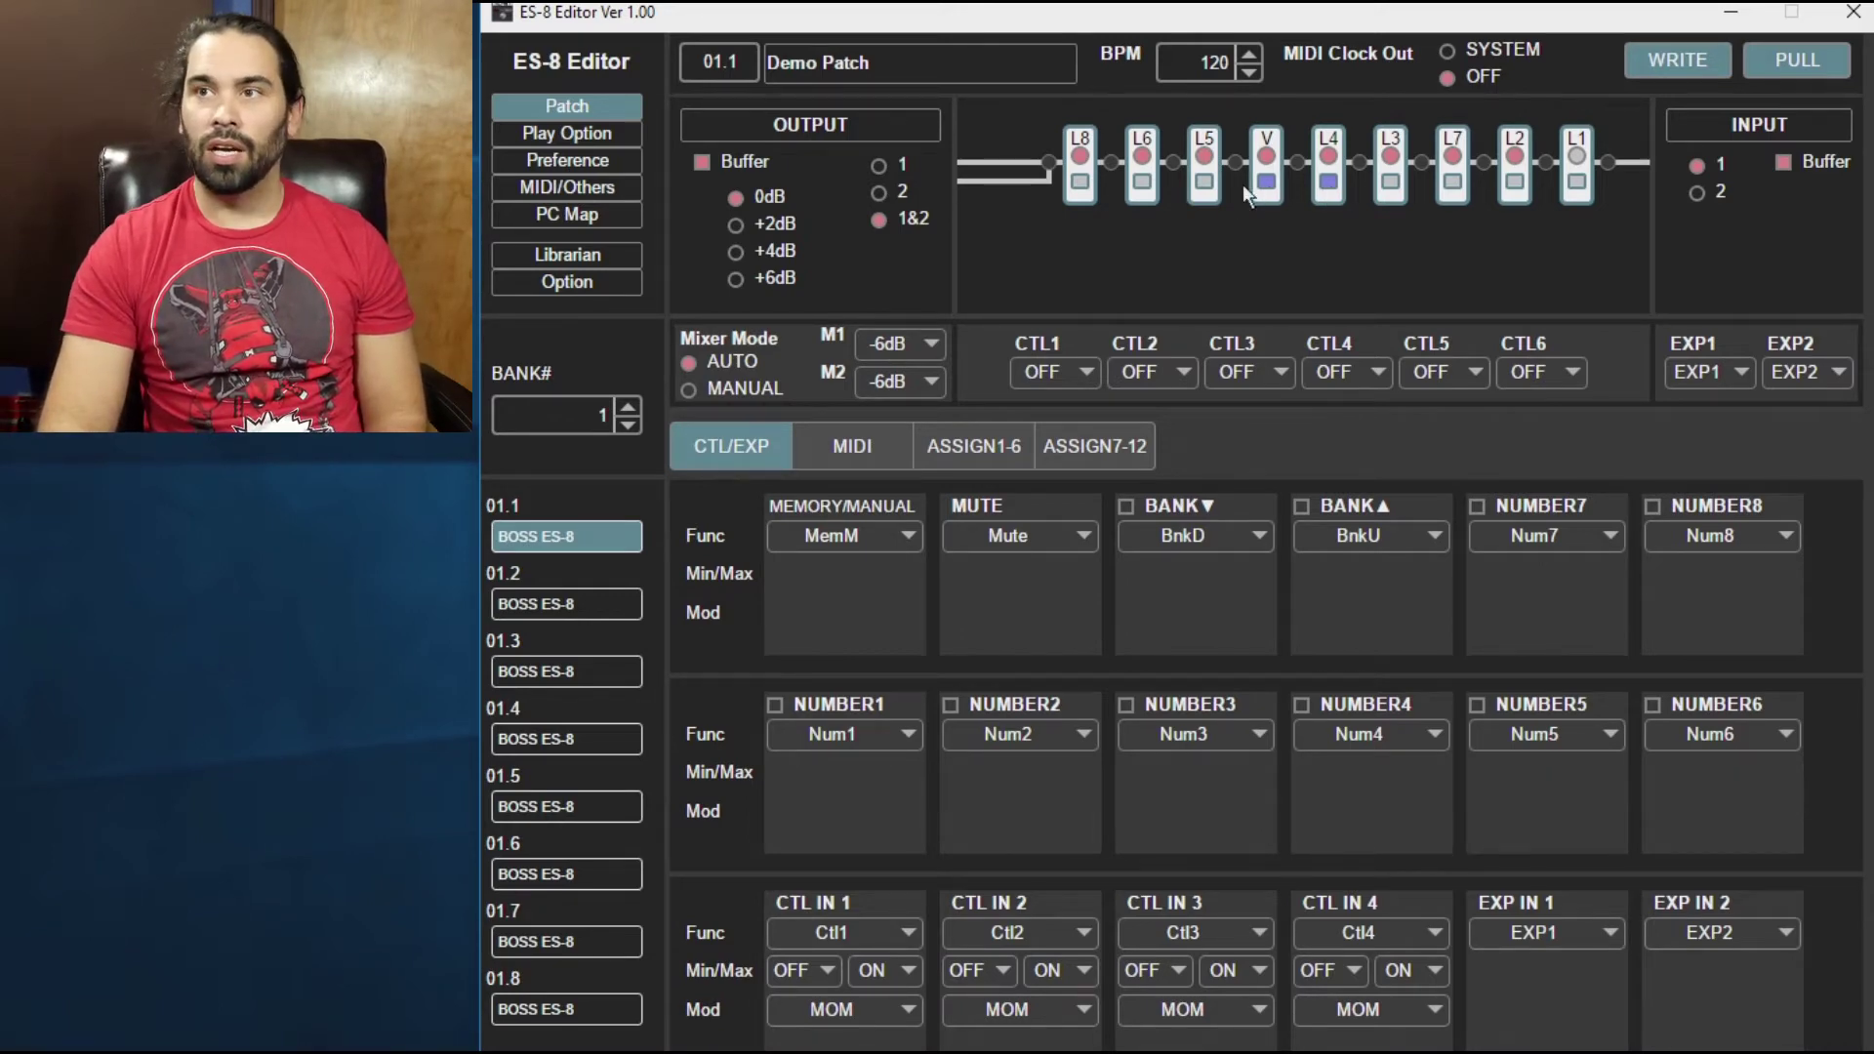
Step: After the no-more-mixers warning on L5, unmark V and L4 and open the junction after L4
click(1206, 184)
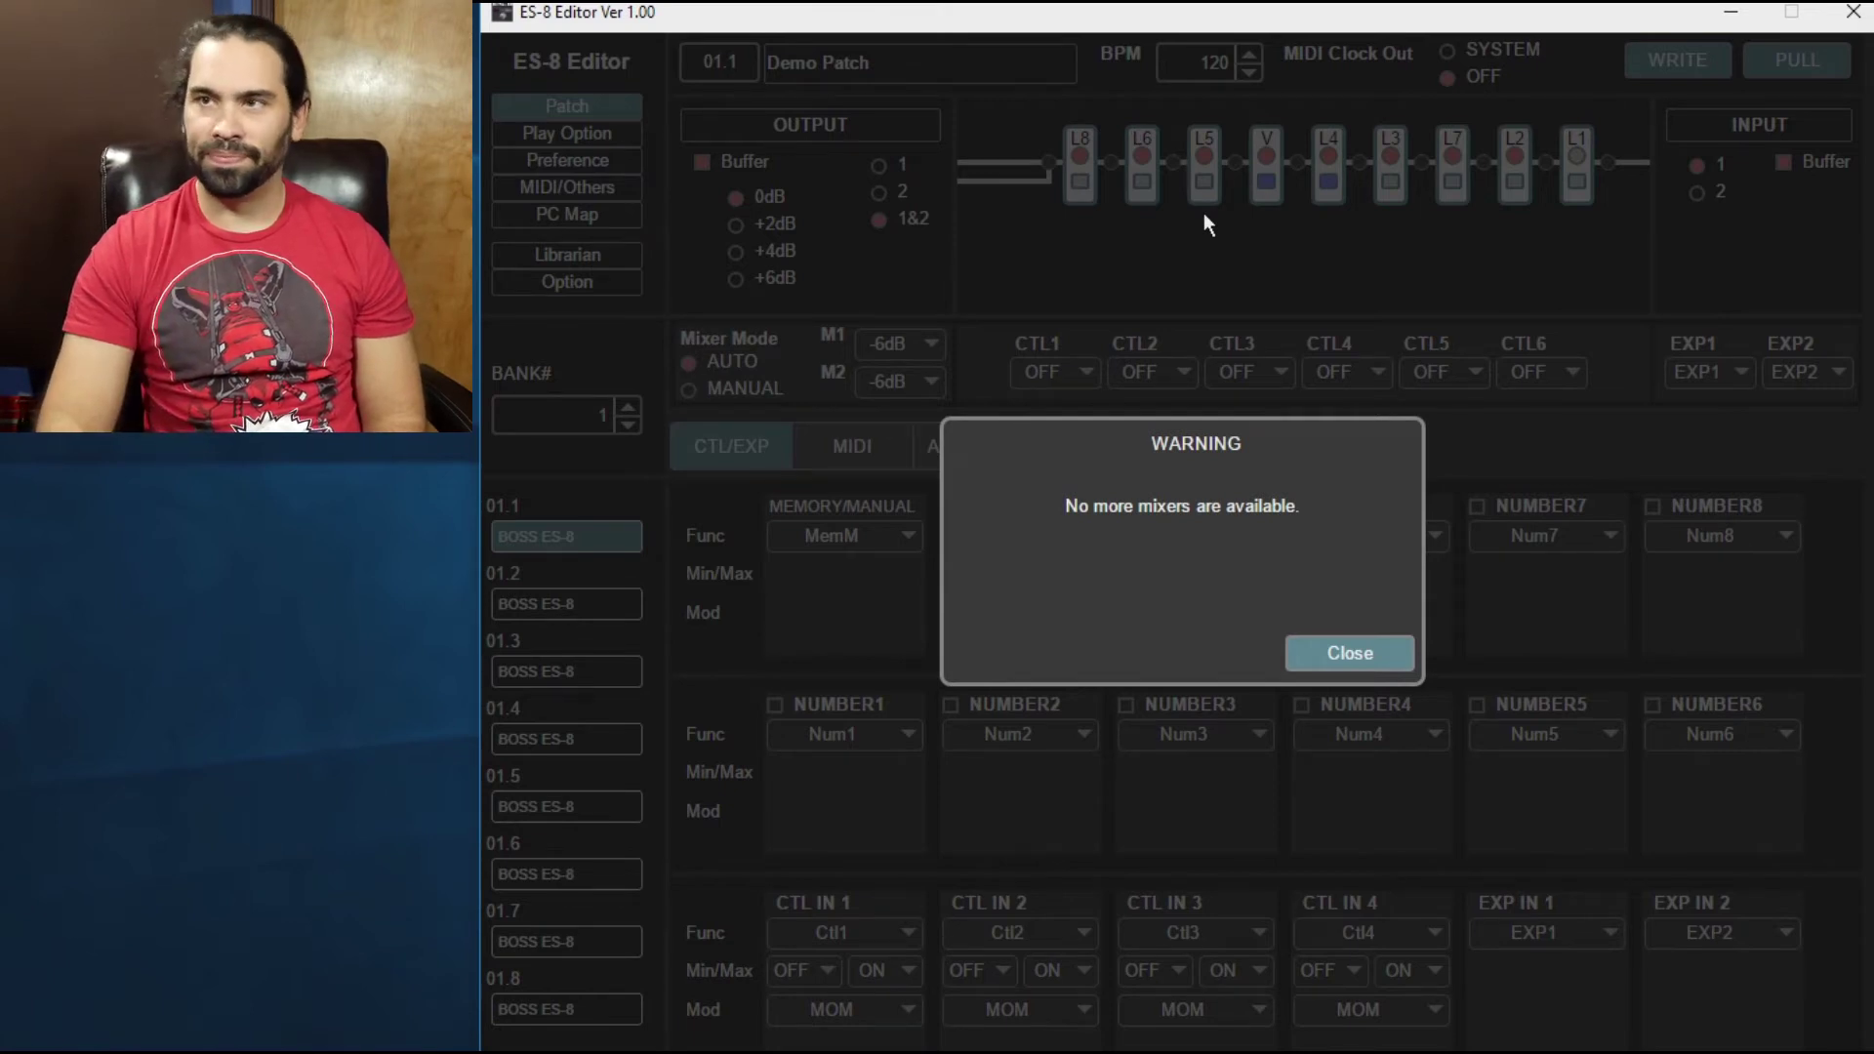
click(1371, 659)
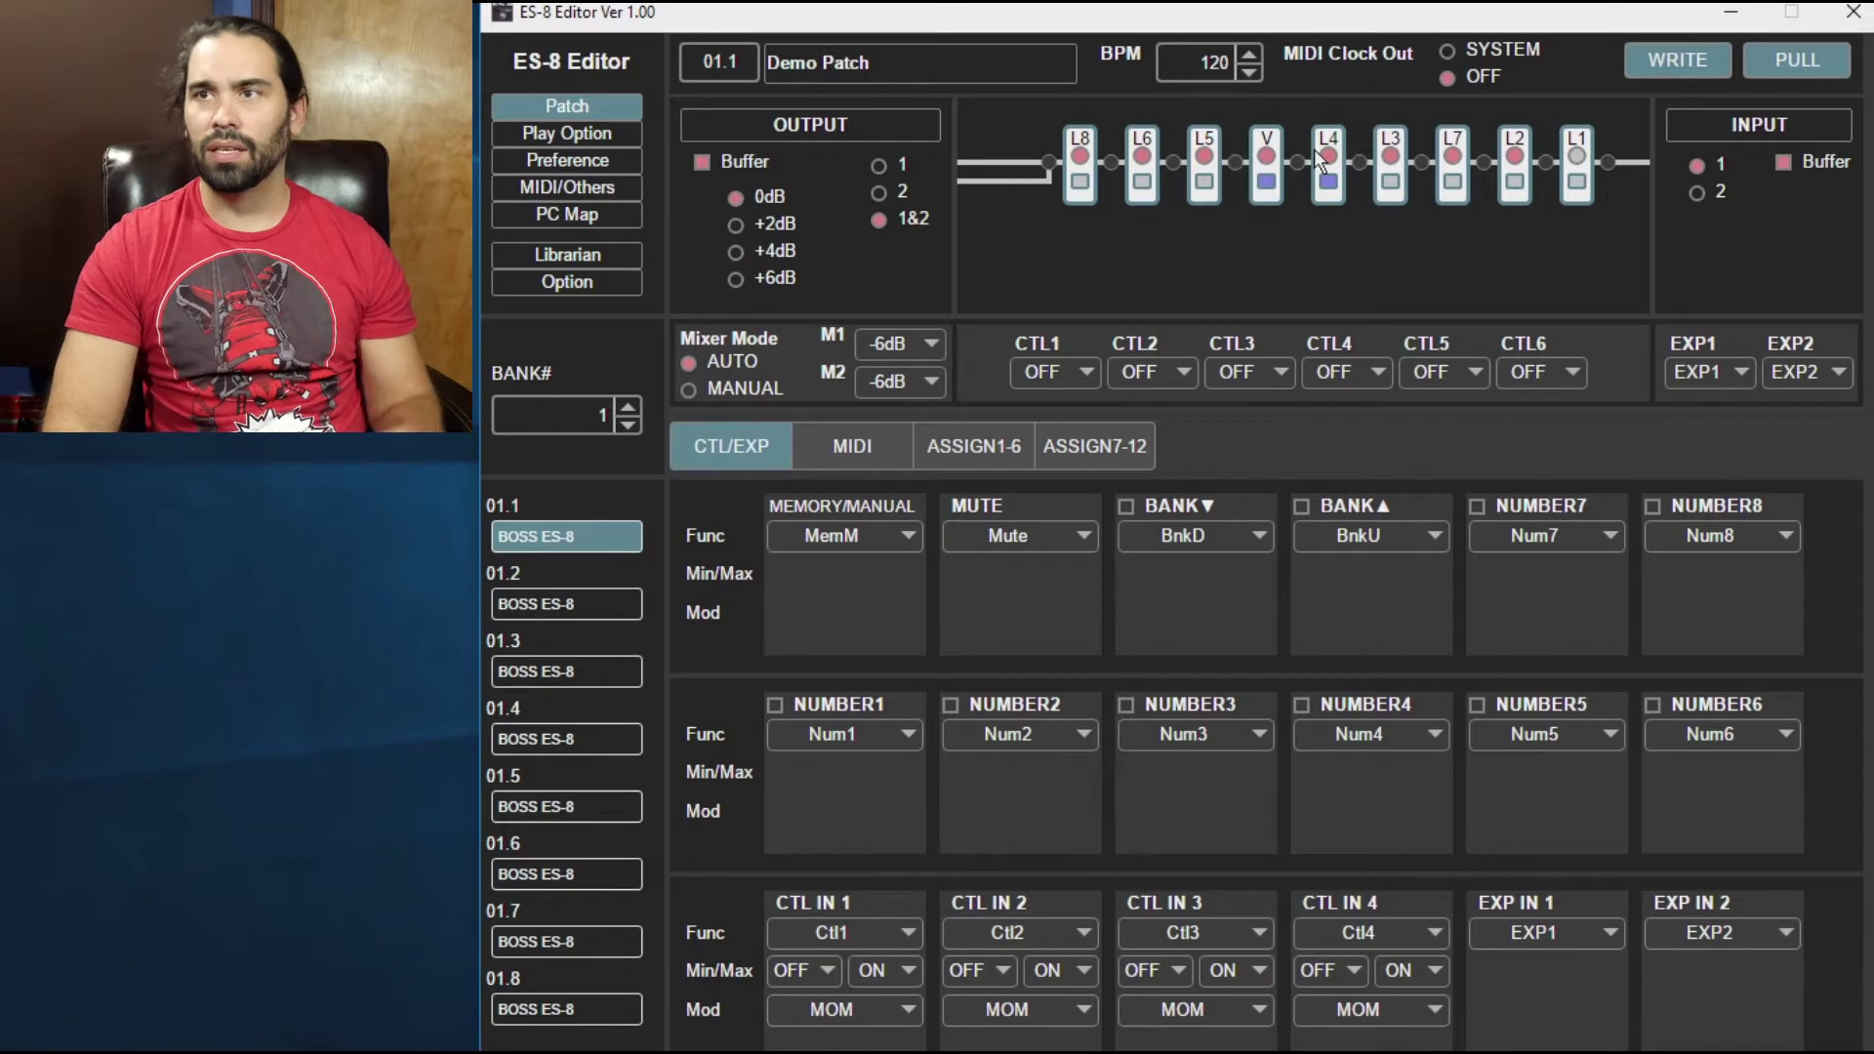
click(1325, 184)
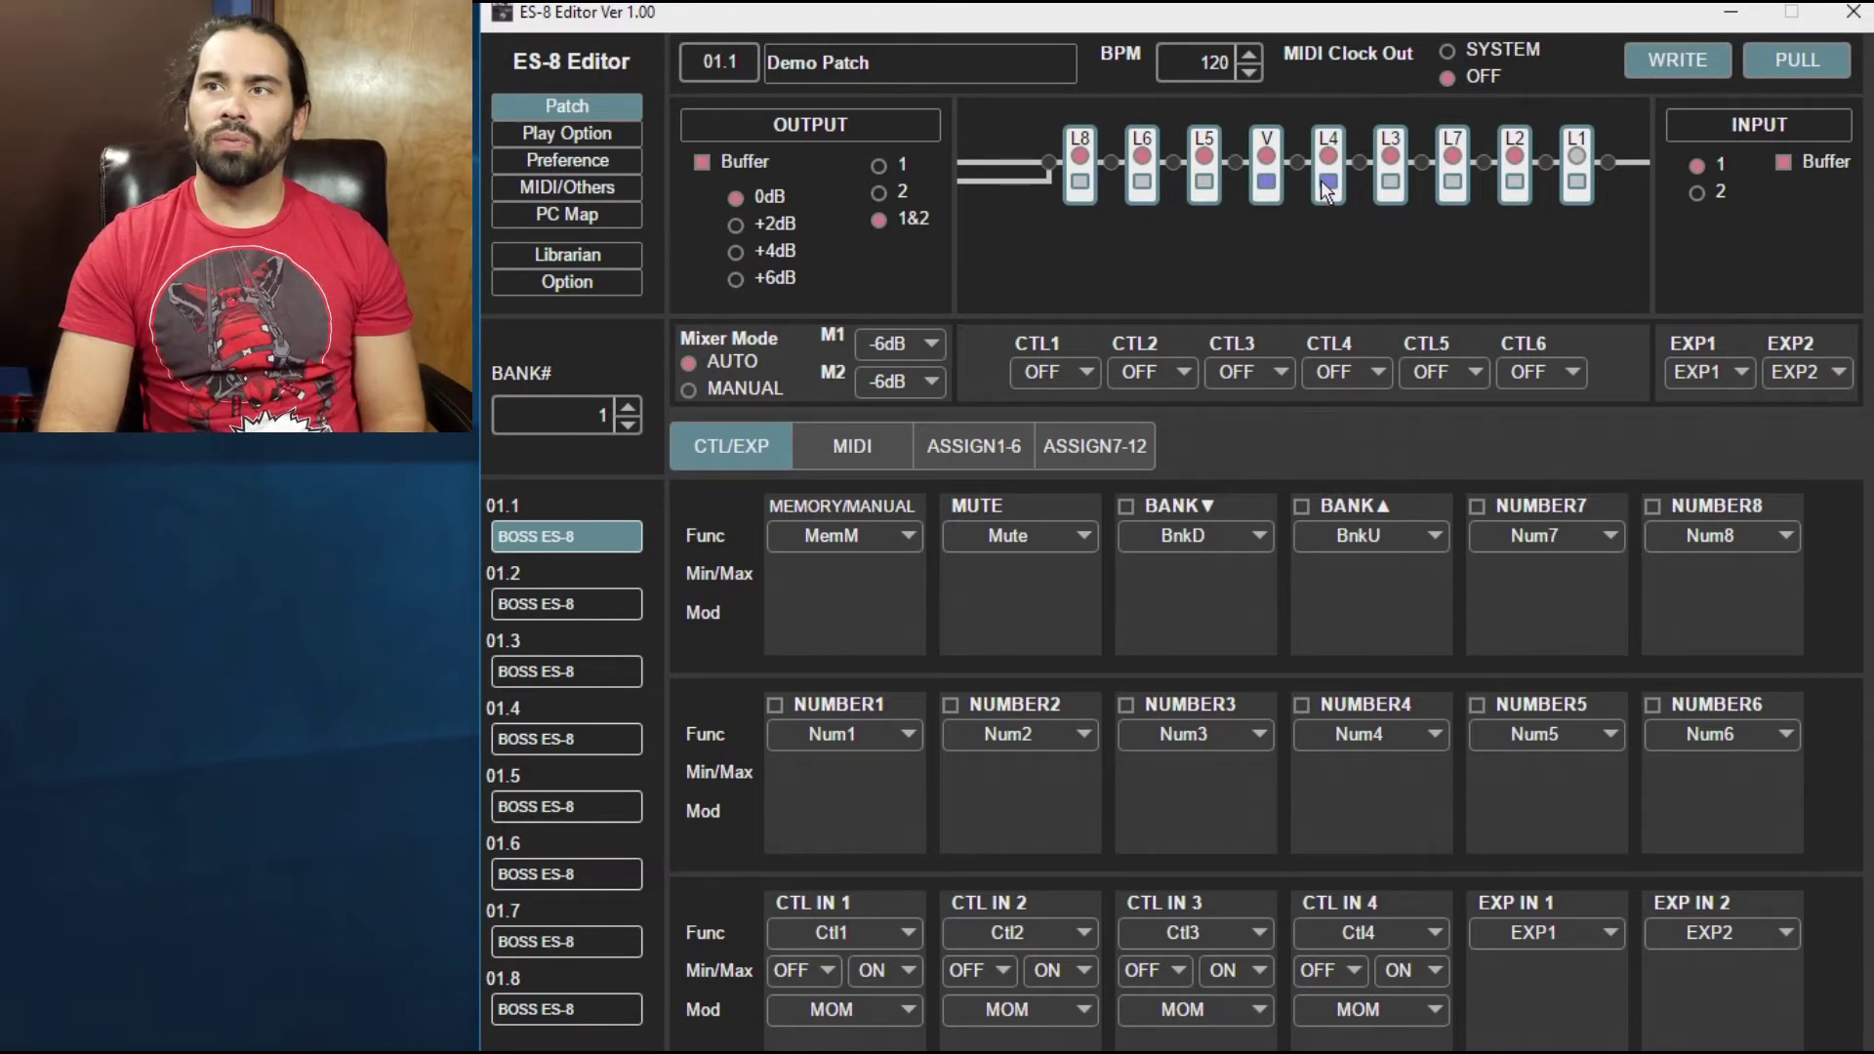
click(1268, 183)
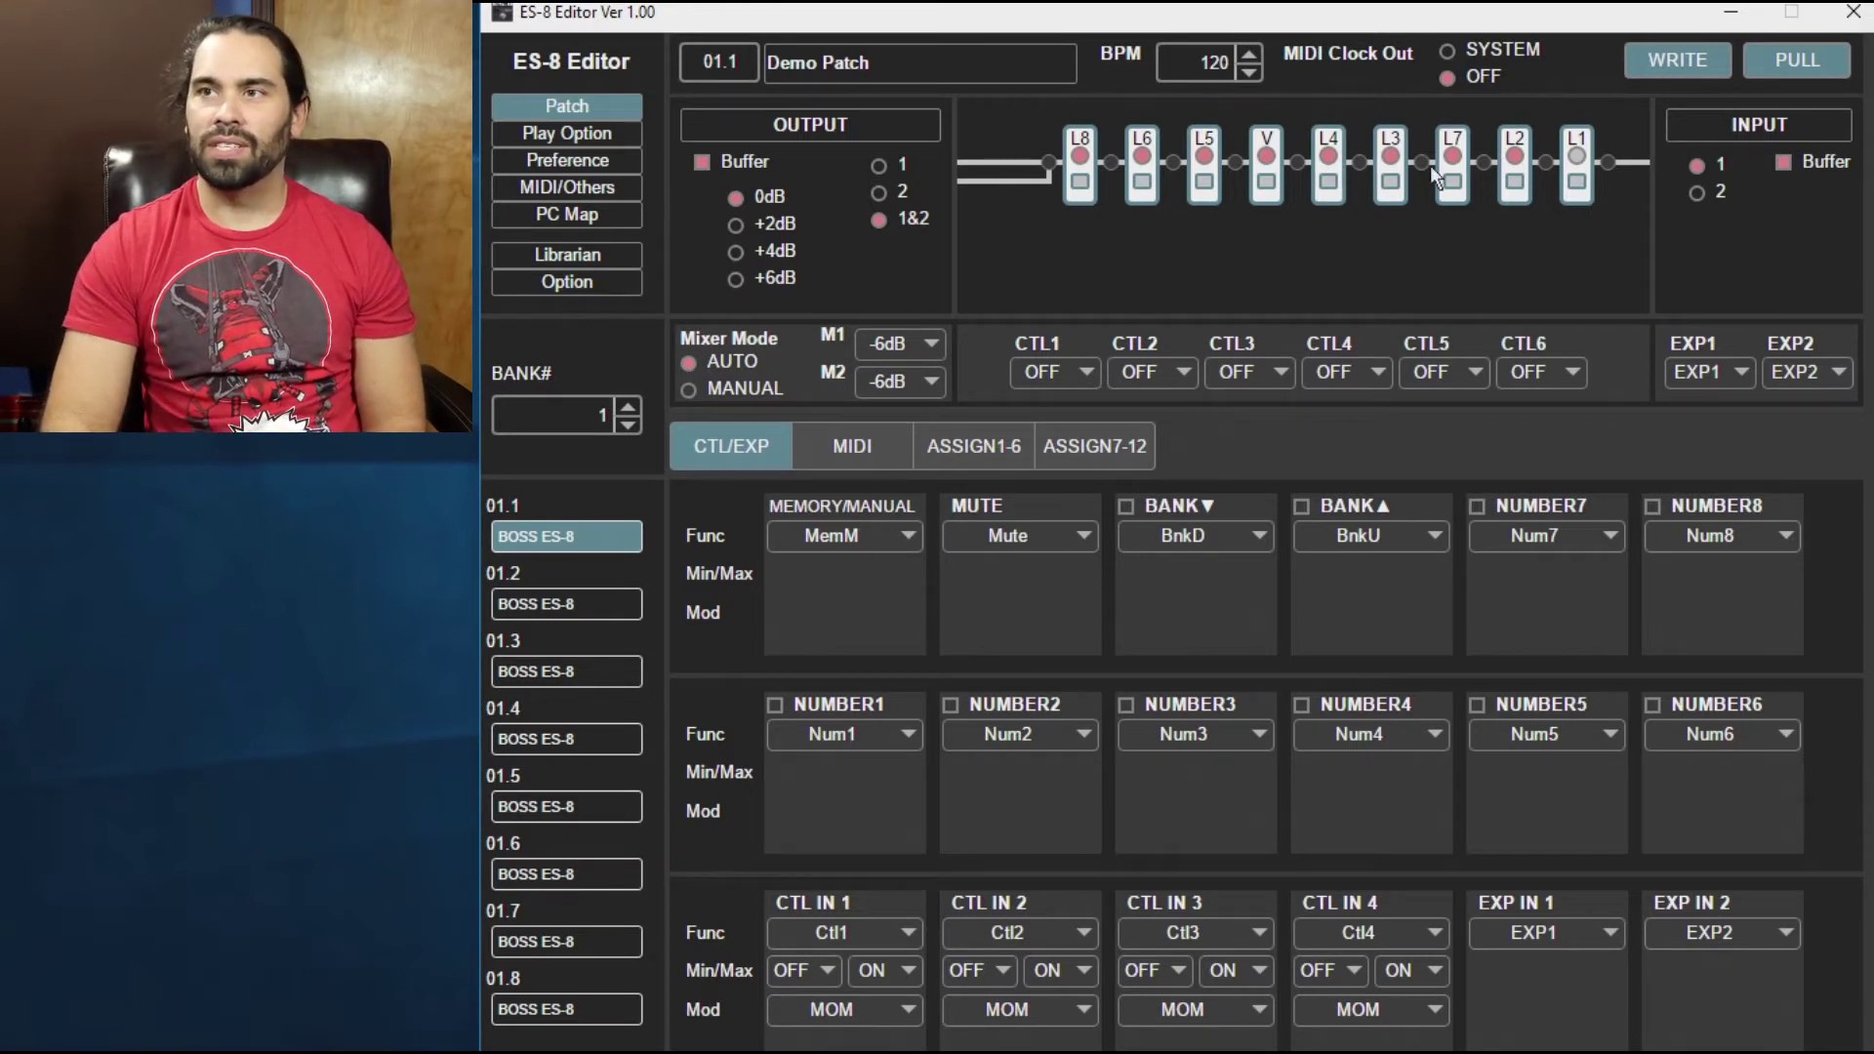
click(1358, 163)
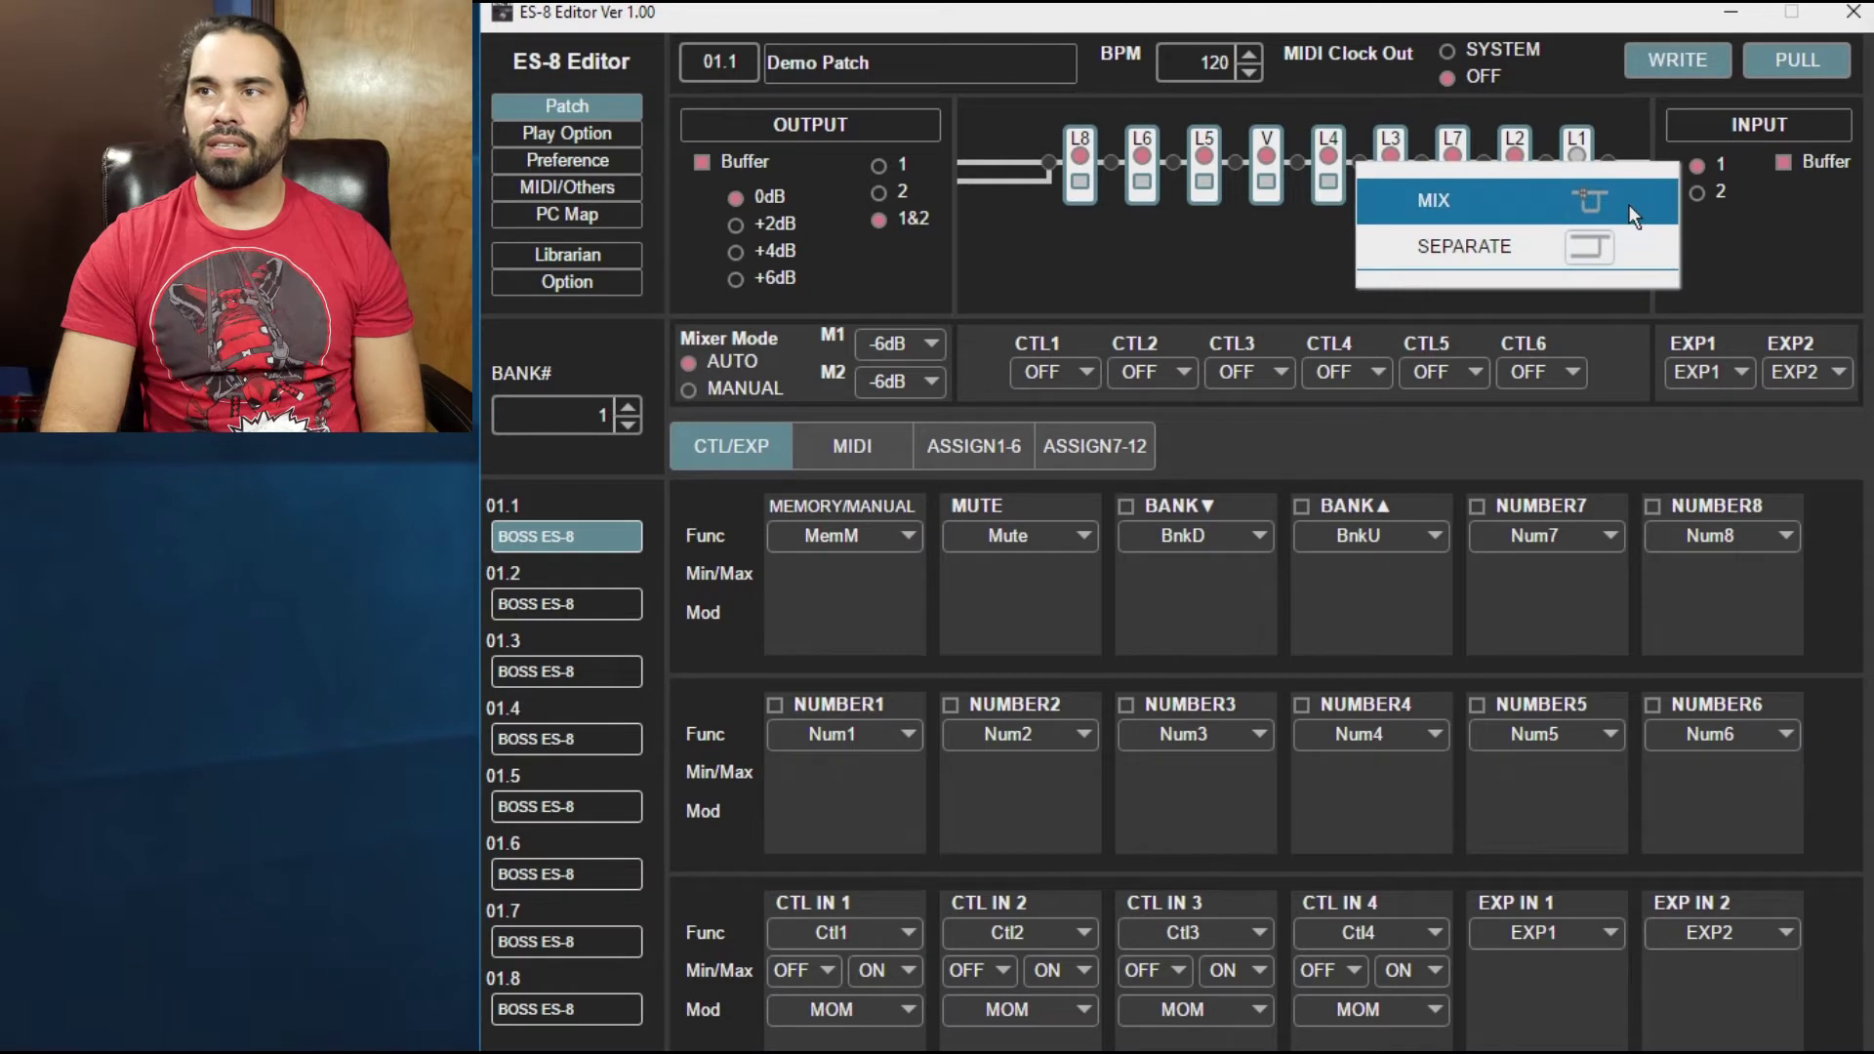
Step: Create mixer M1 with L7 on it, move L4 ahead of V, and put L5 on mixer M2
click(1561, 205)
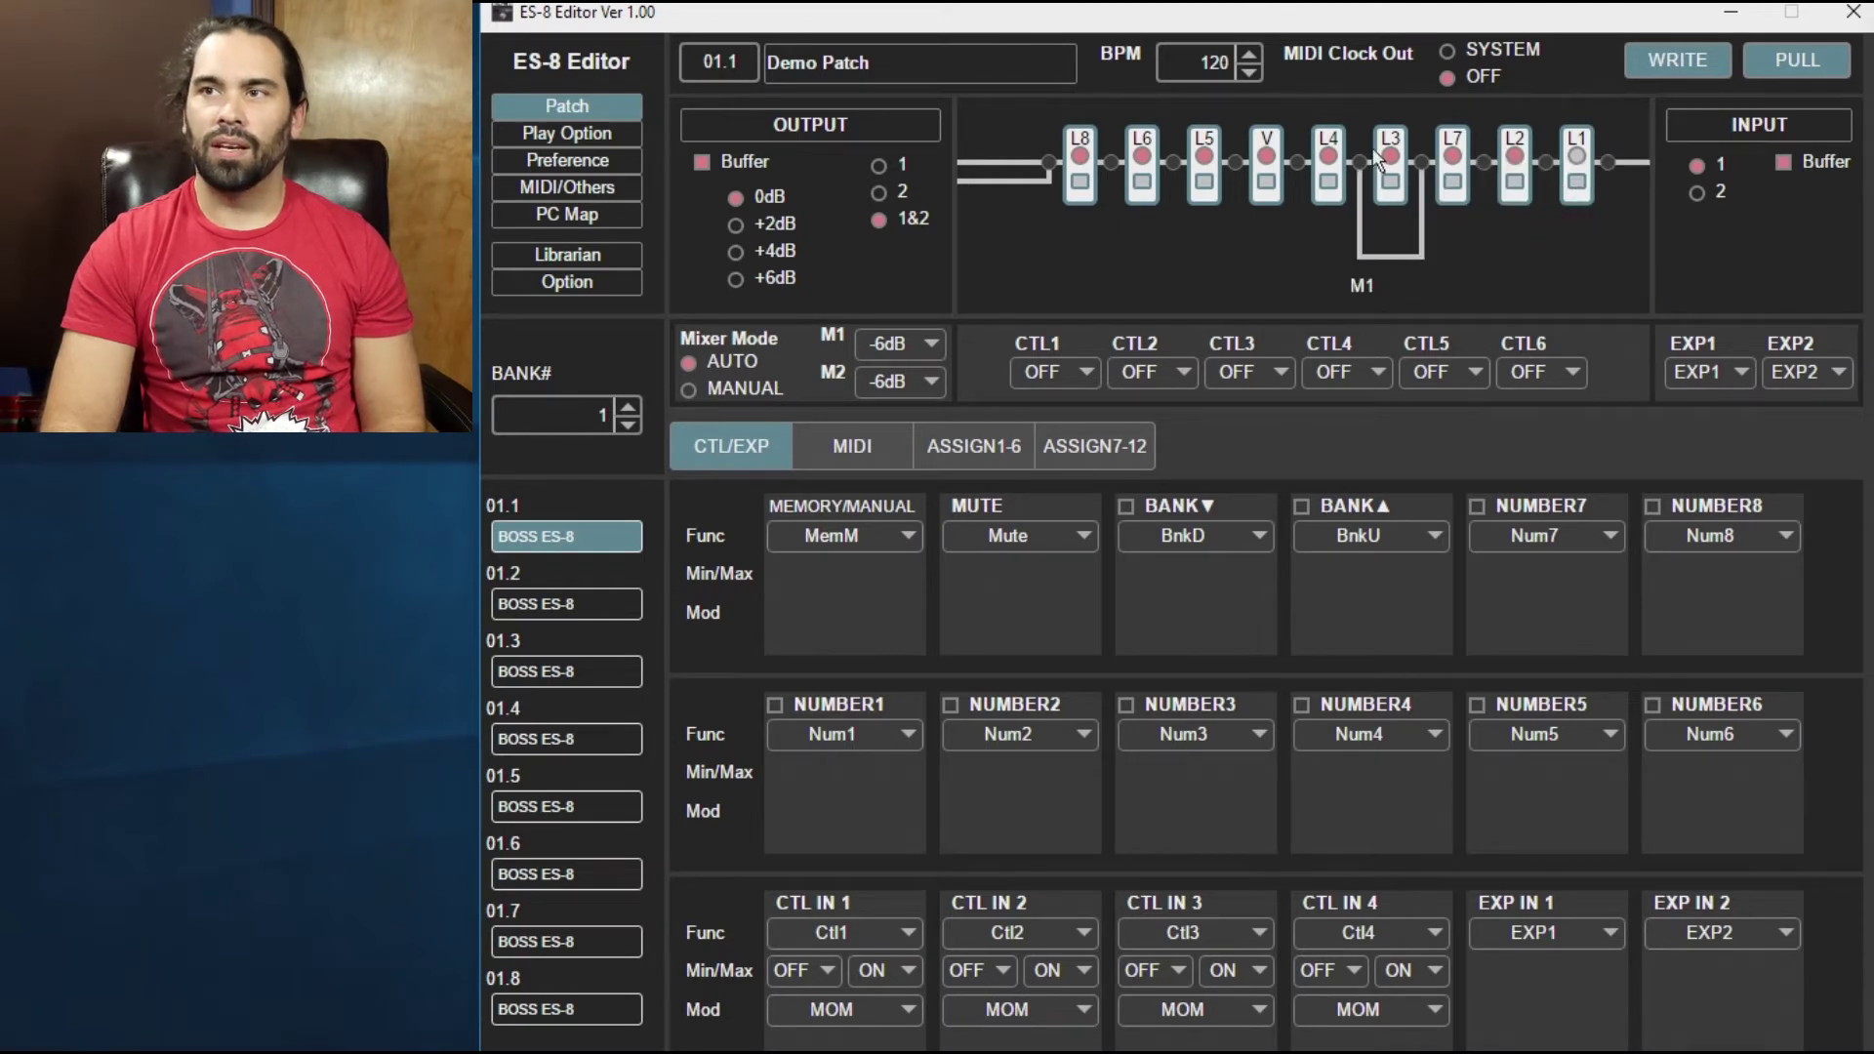
drag(1473, 166, 1398, 255)
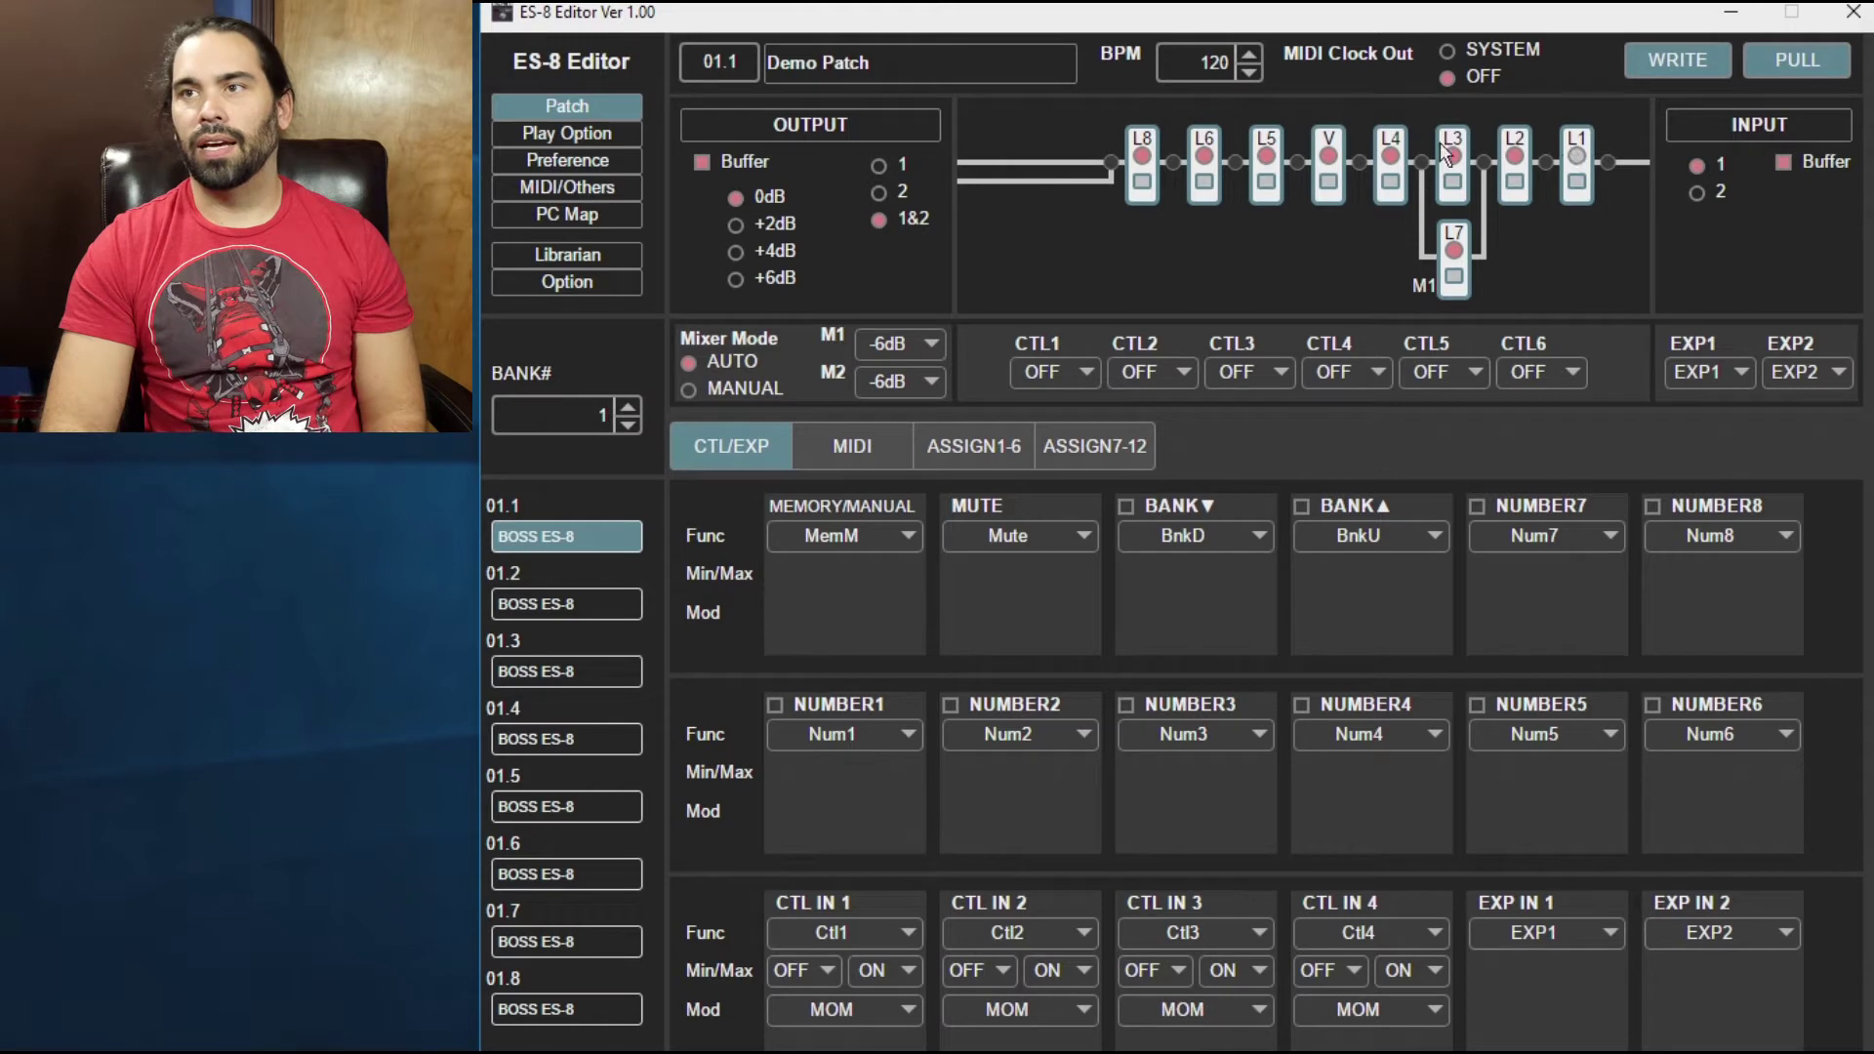
drag(1388, 166, 1283, 187)
click(1300, 166)
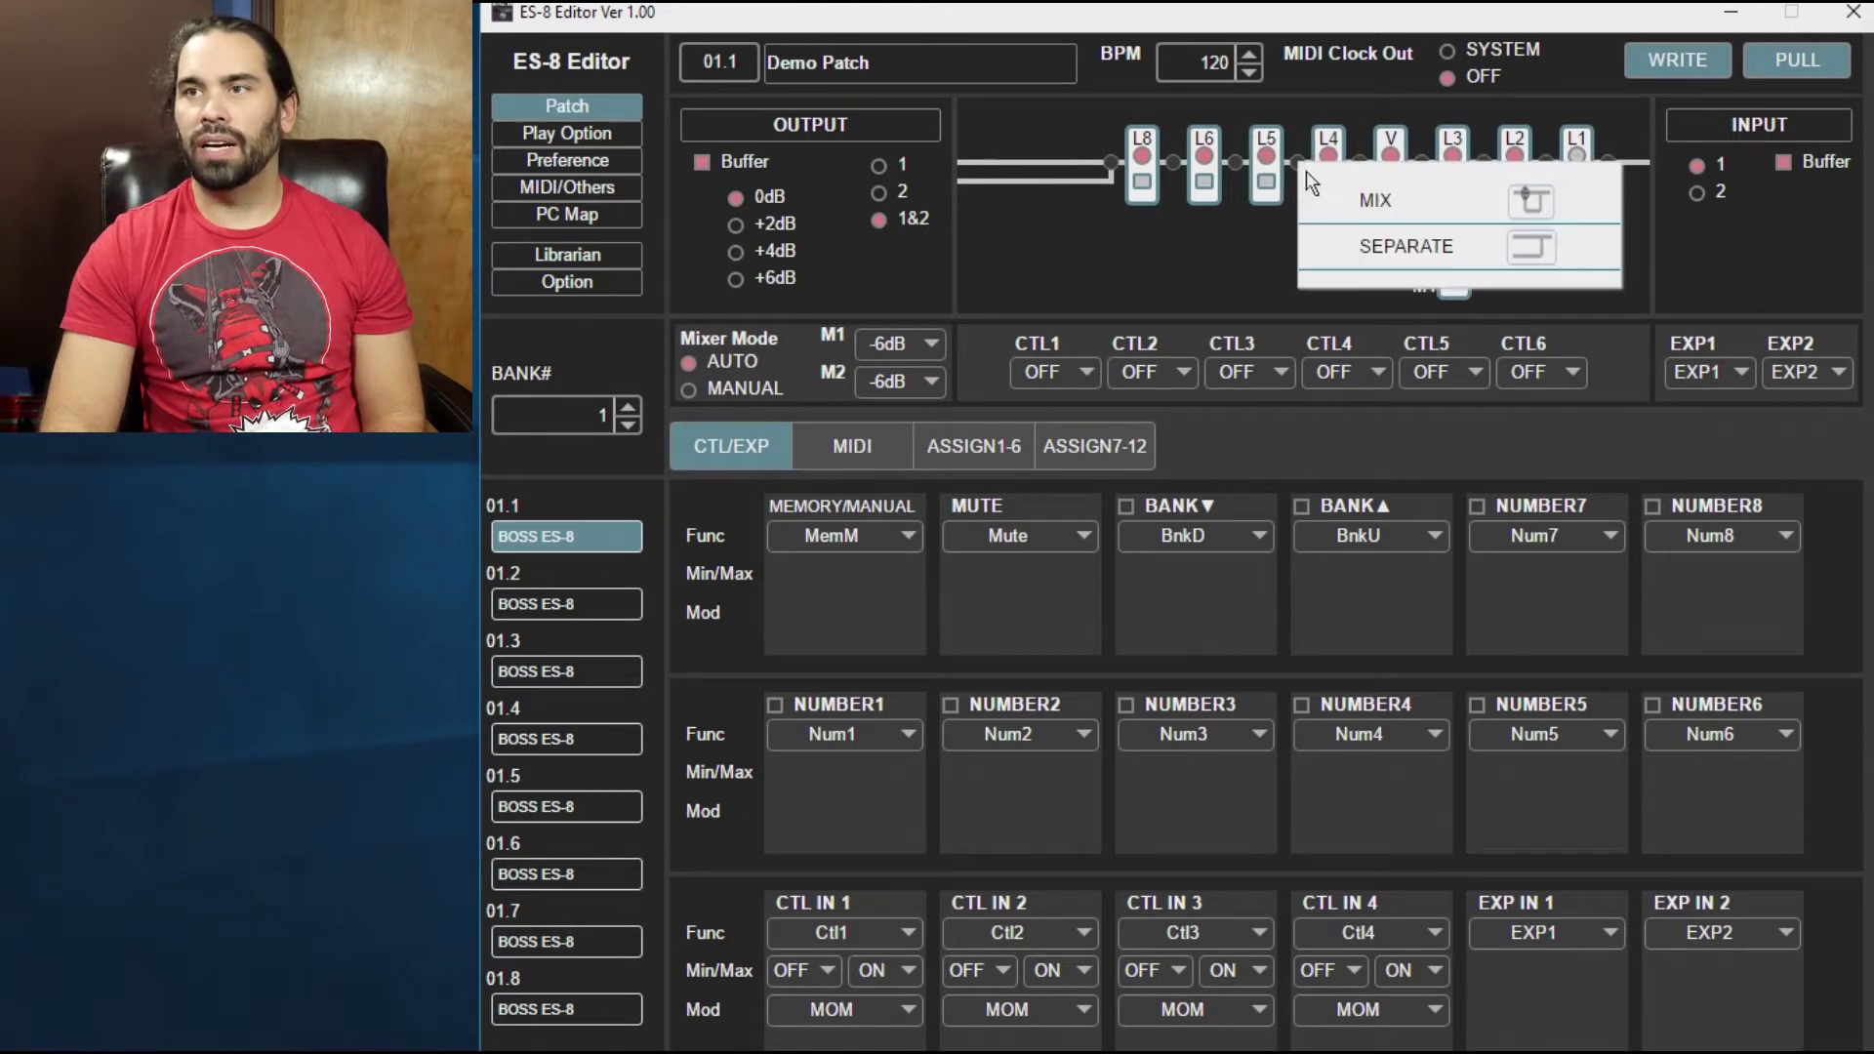
click(1371, 199)
drag(1259, 167, 1338, 256)
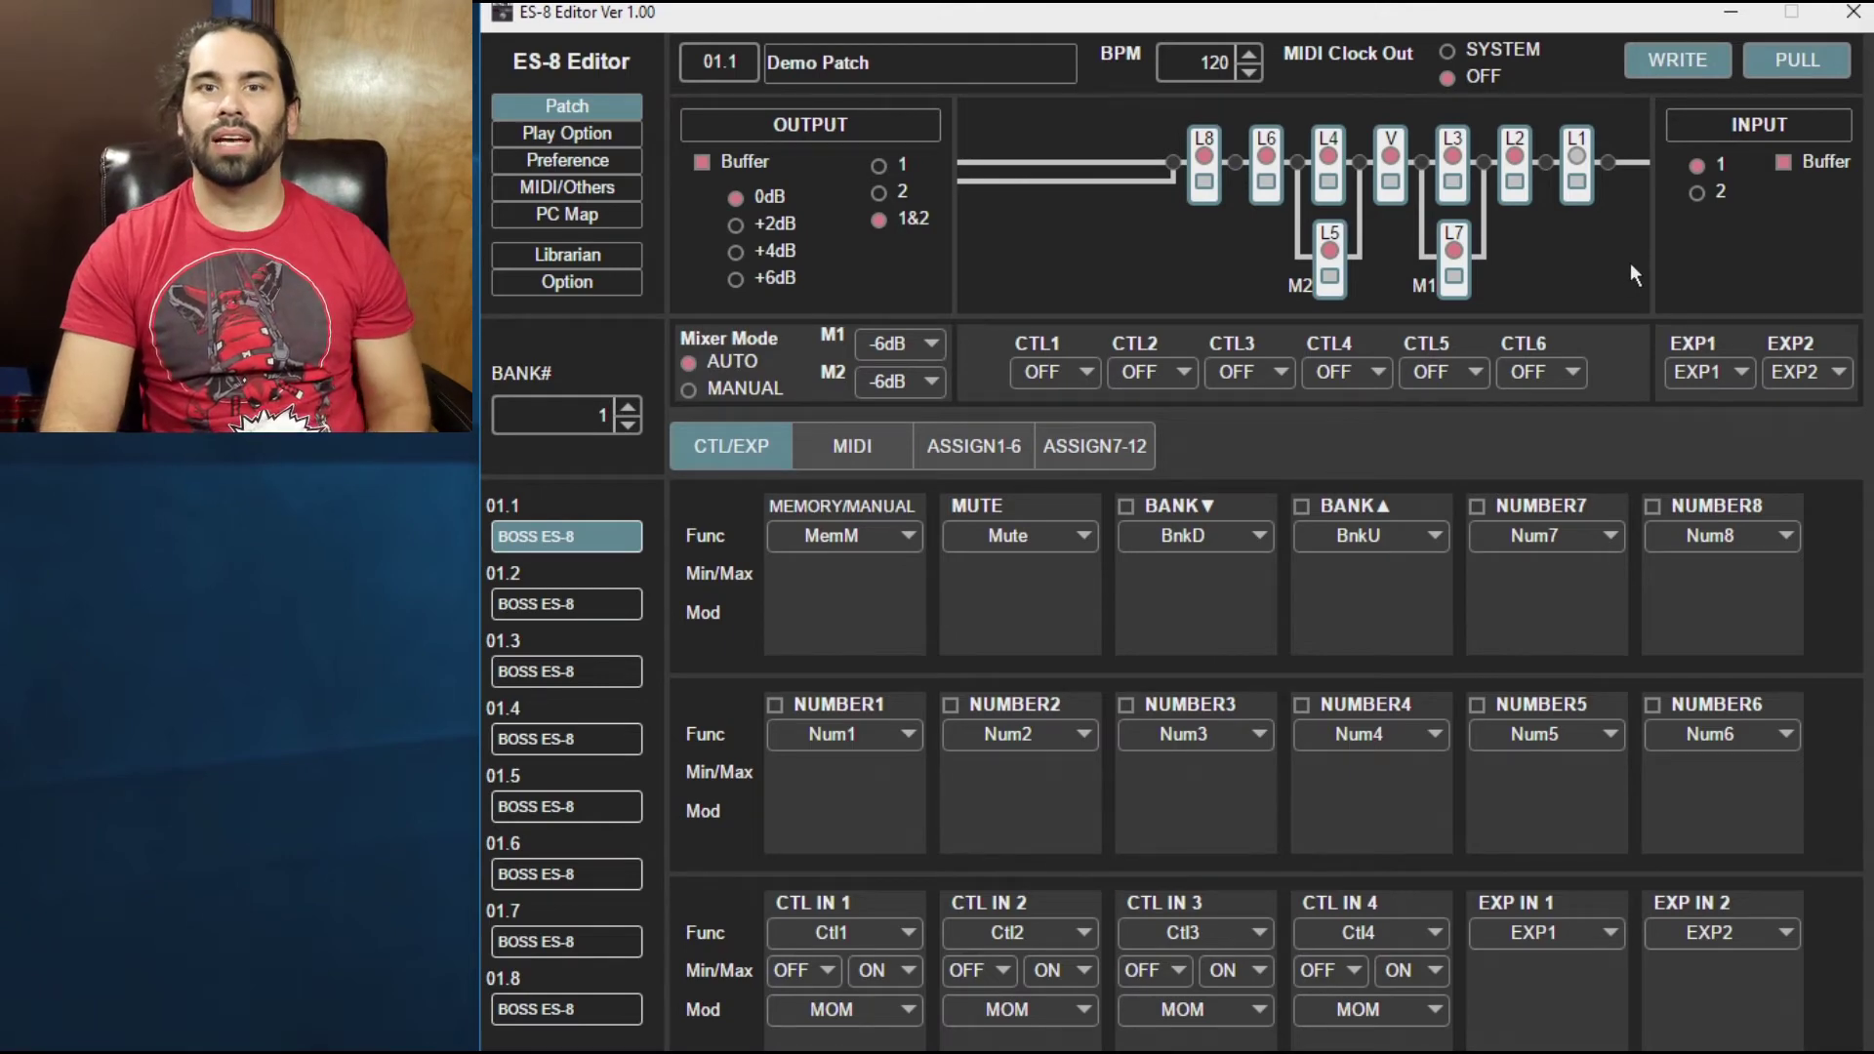
Step: Dismiss the no-more-mixers warnings for L6 and L8, and leave the nearby junctions unchanged
click(1264, 183)
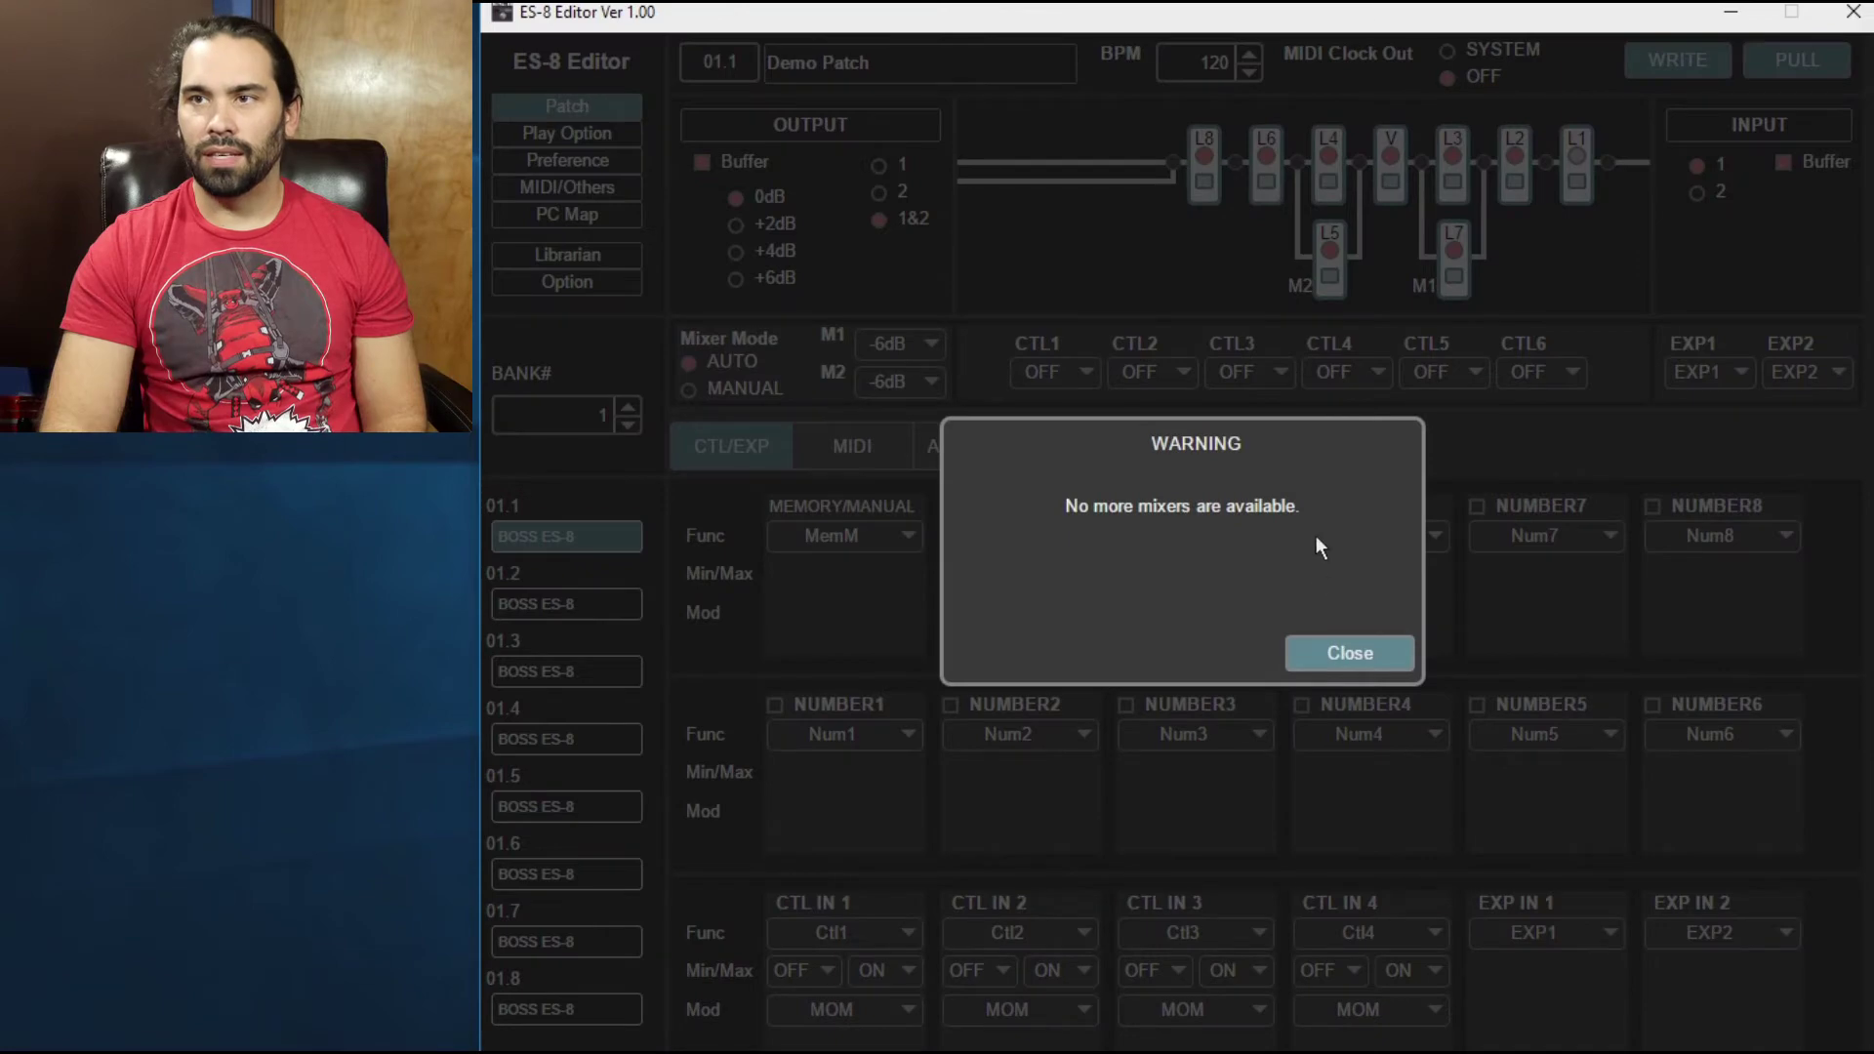
click(1328, 631)
click(1203, 184)
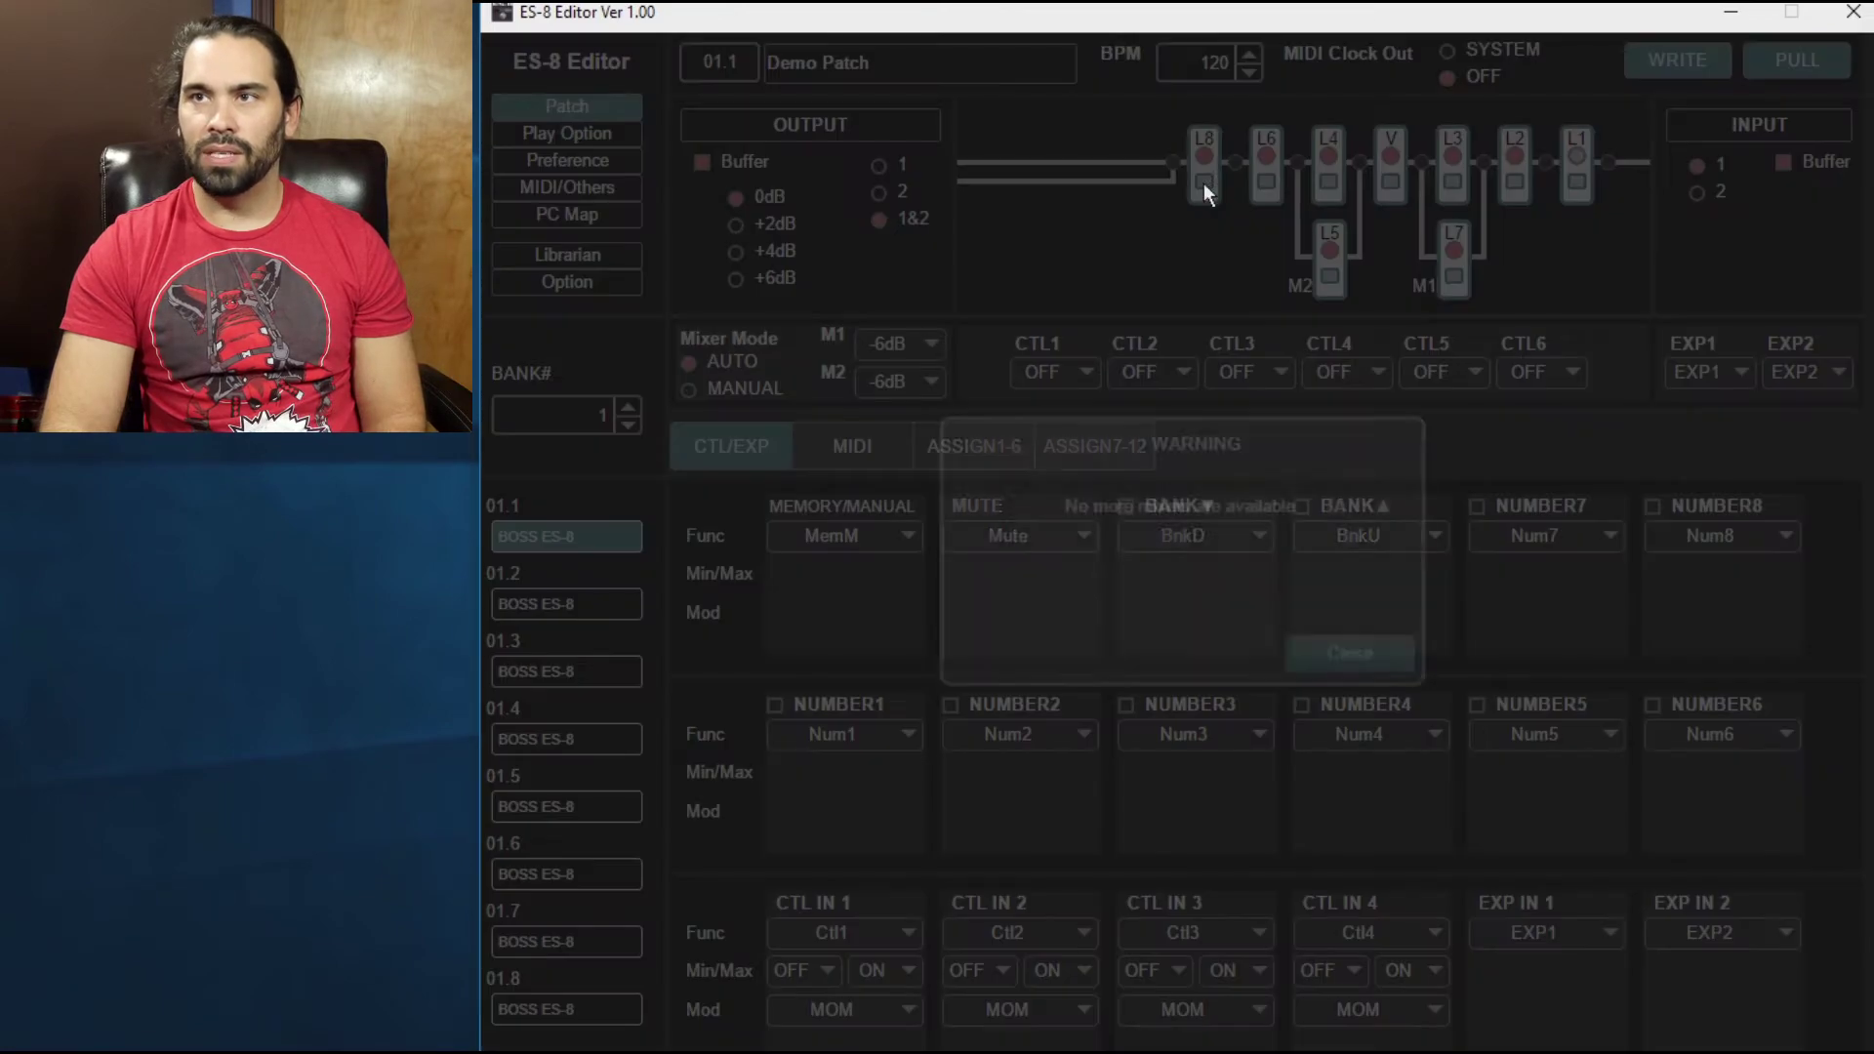
click(1350, 645)
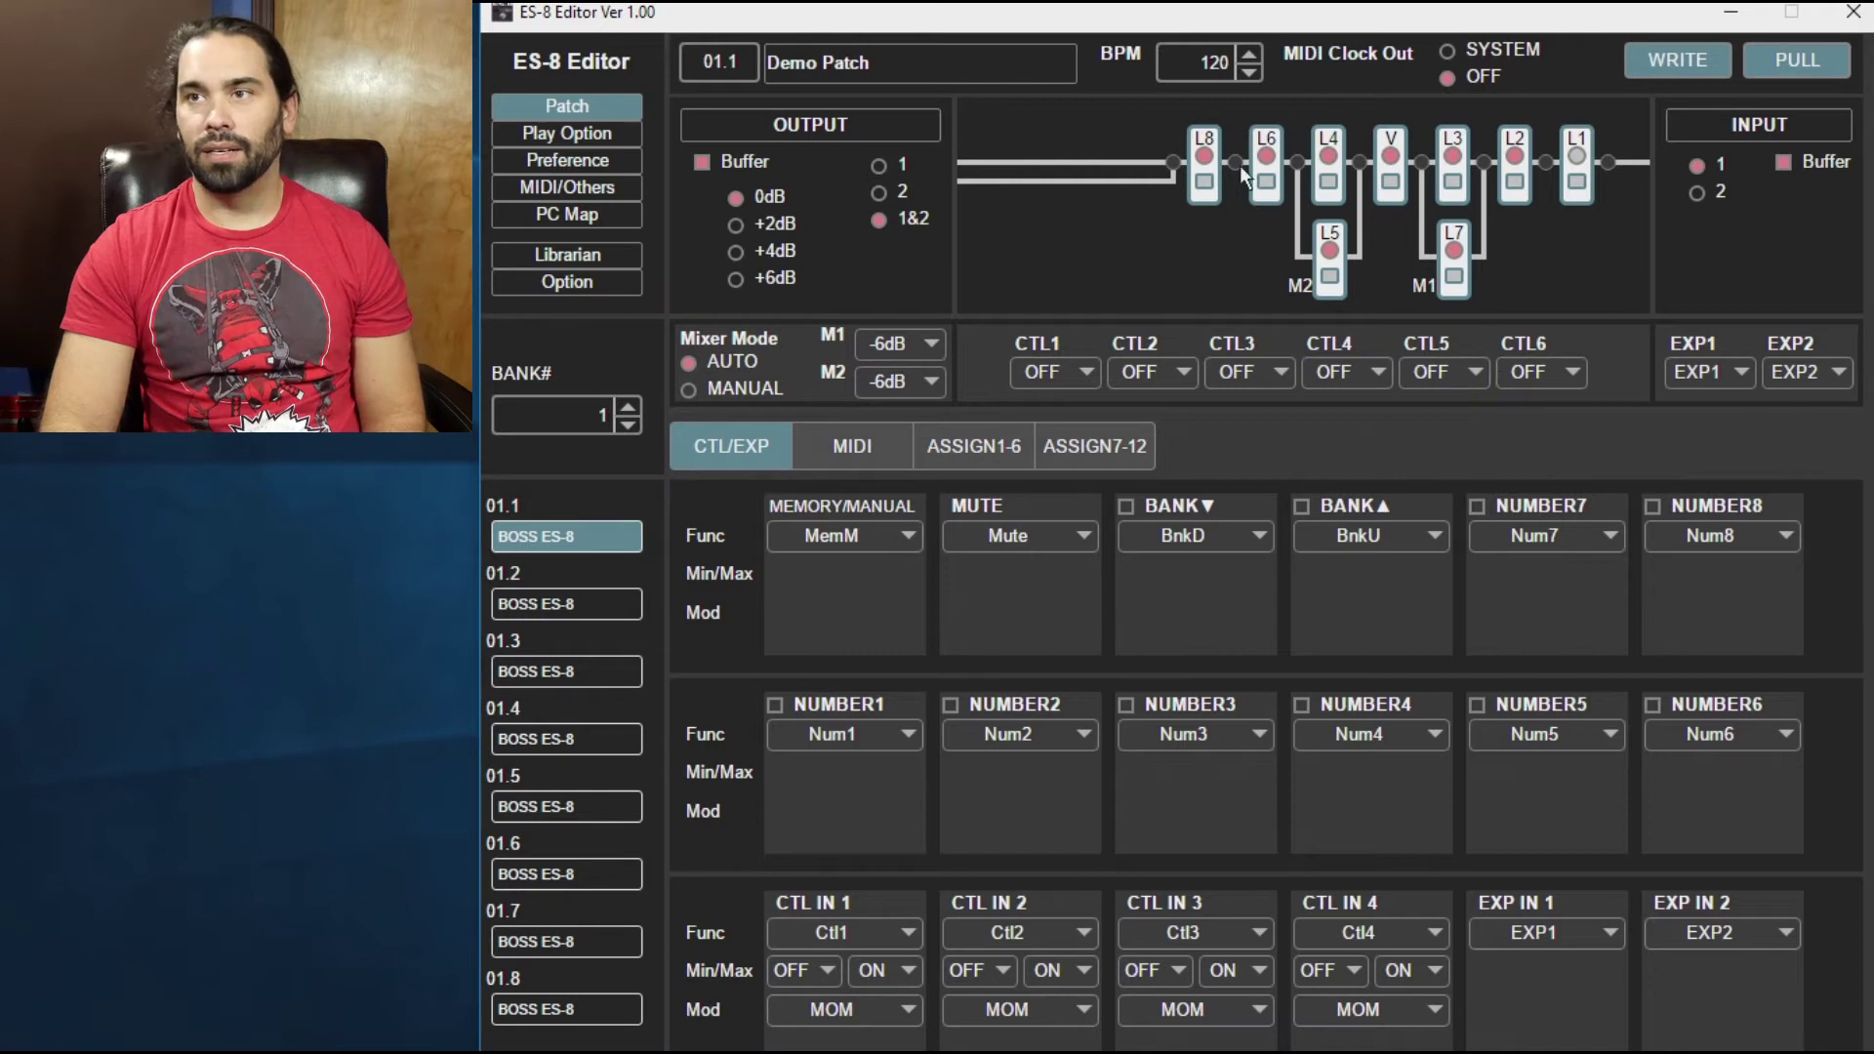
click(1266, 182)
click(1261, 186)
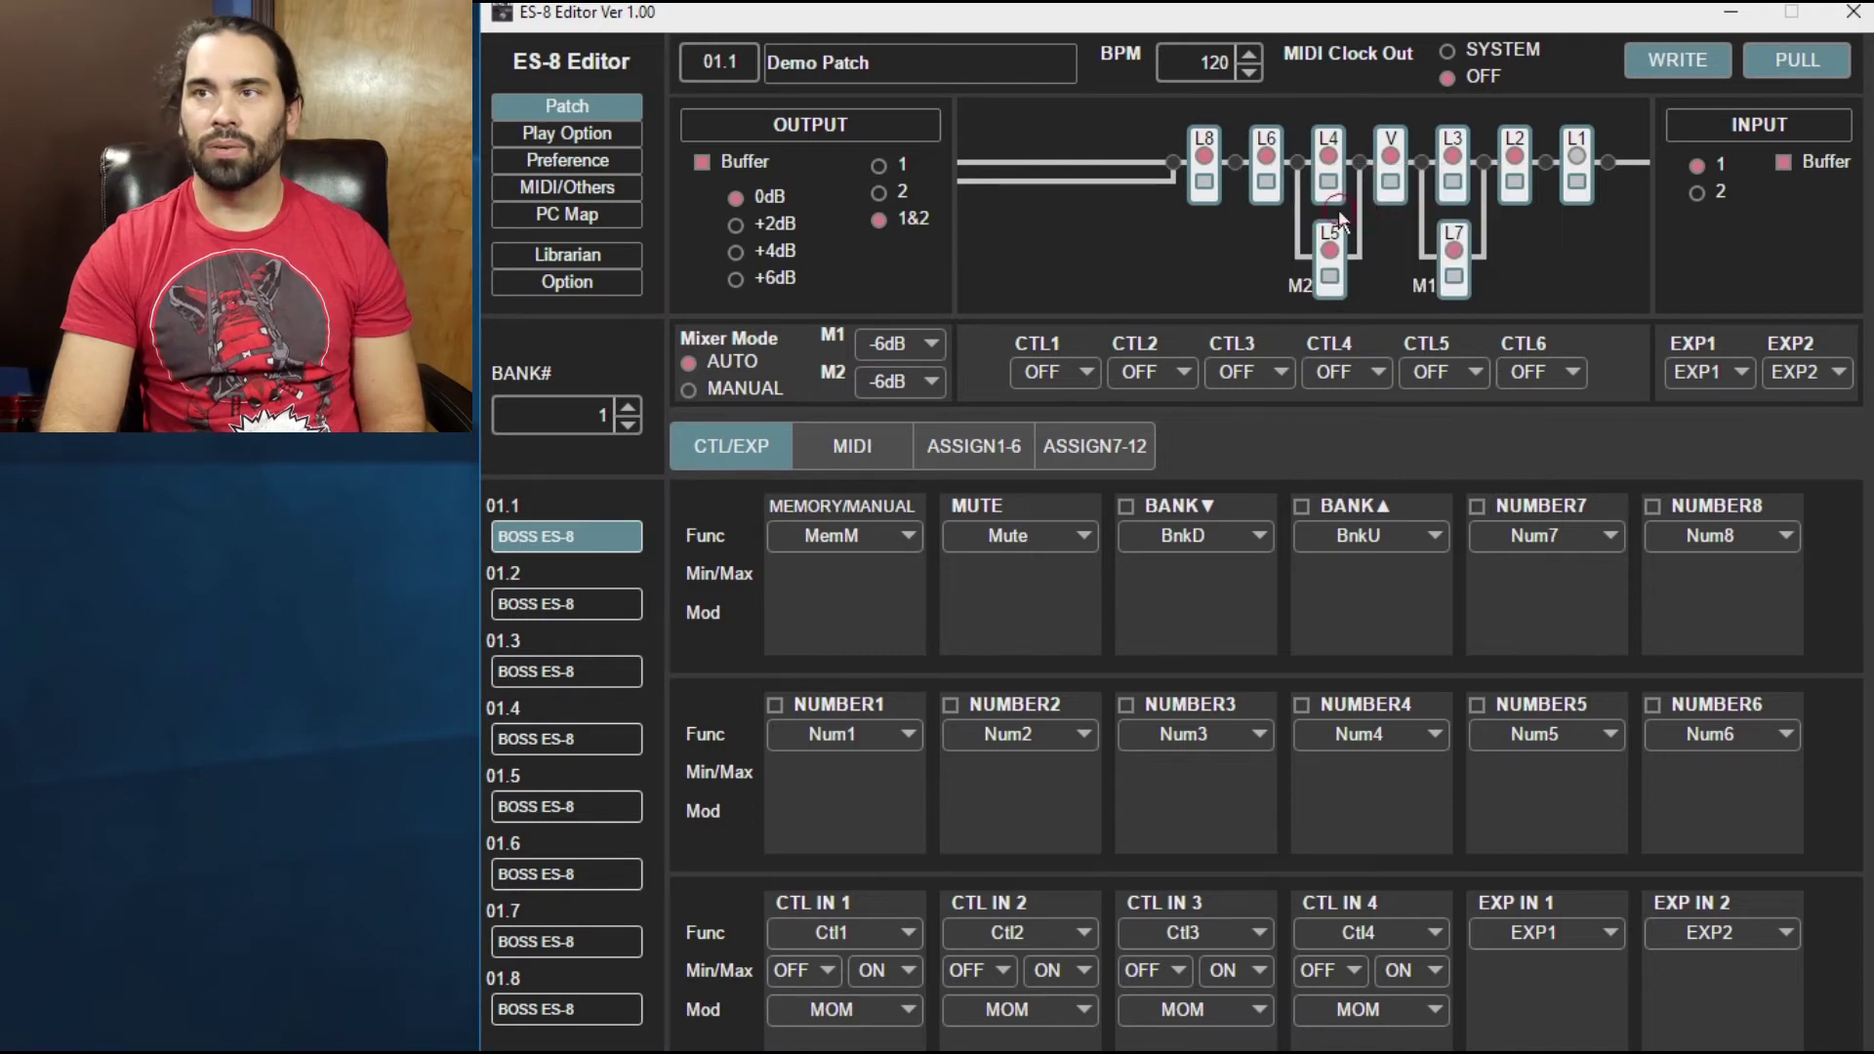
click(1232, 174)
click(1282, 192)
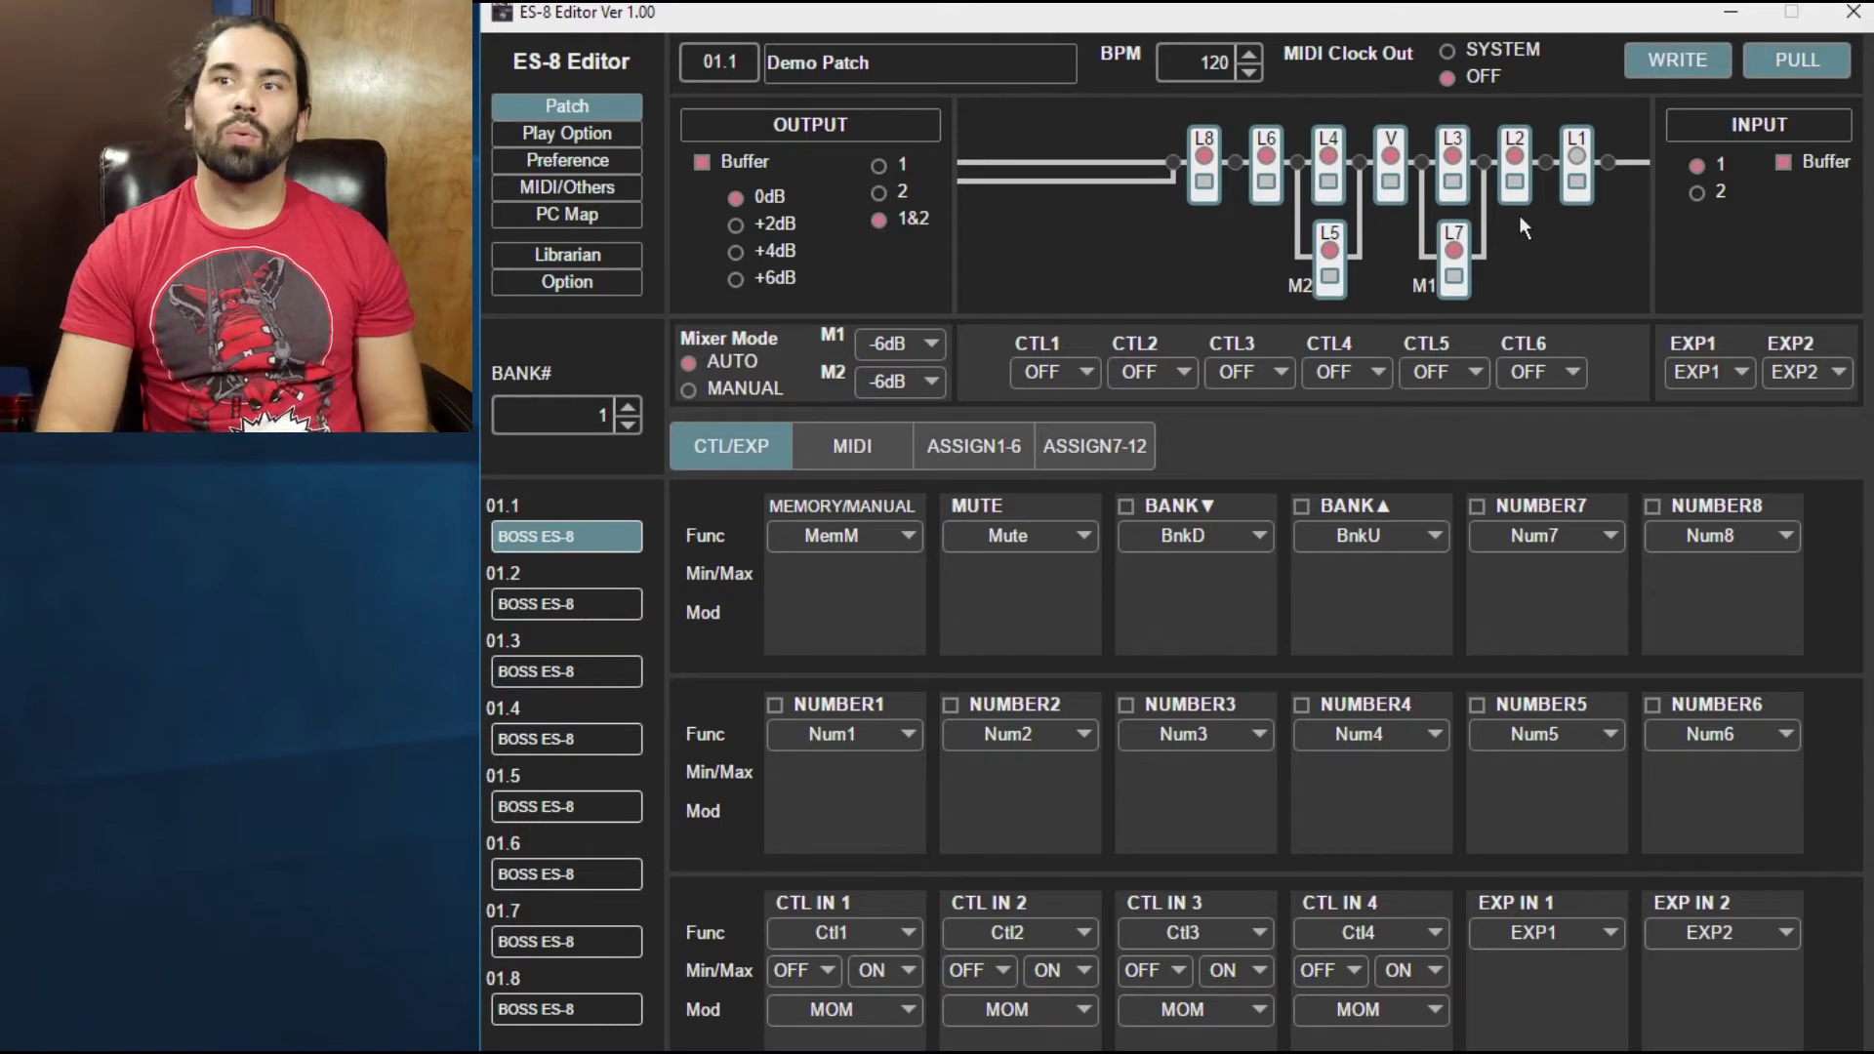
click(890, 342)
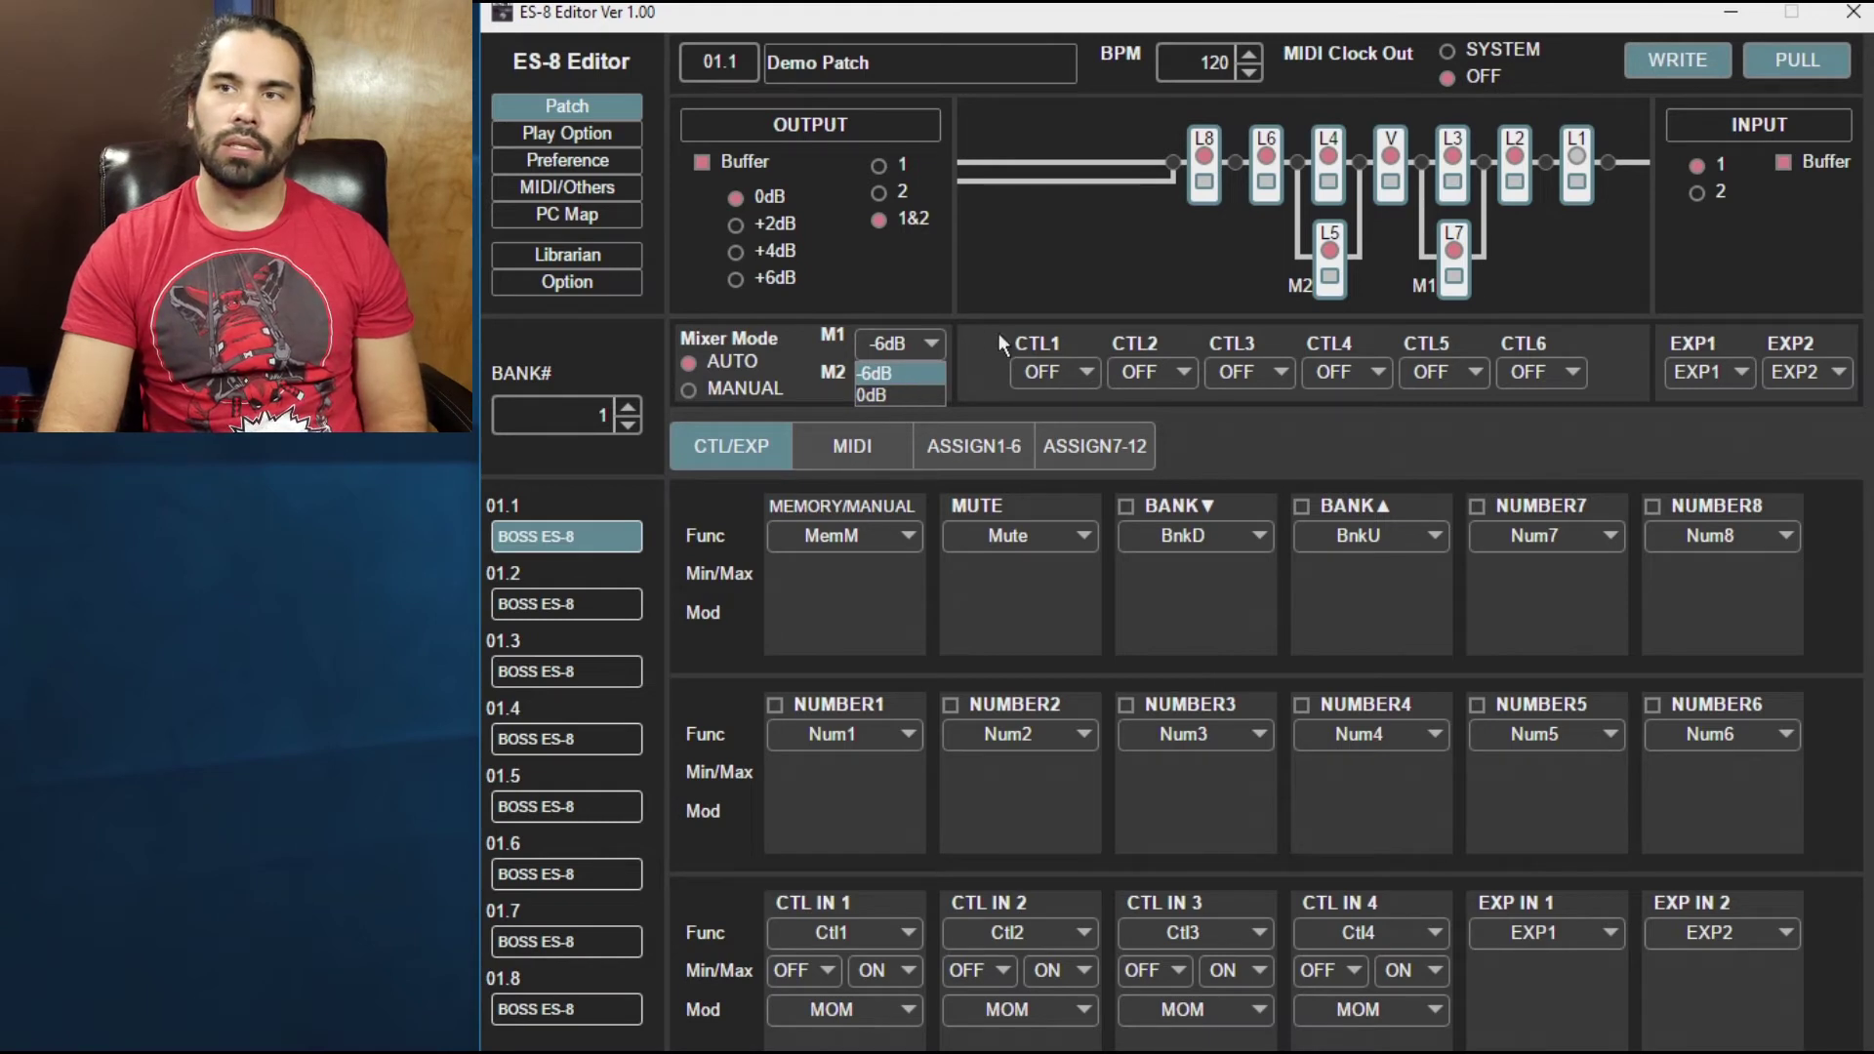
Step: Set Mixer Mode to MANUAL and raise M1 to 0dB, leaving M2 at -6dB
click(933, 340)
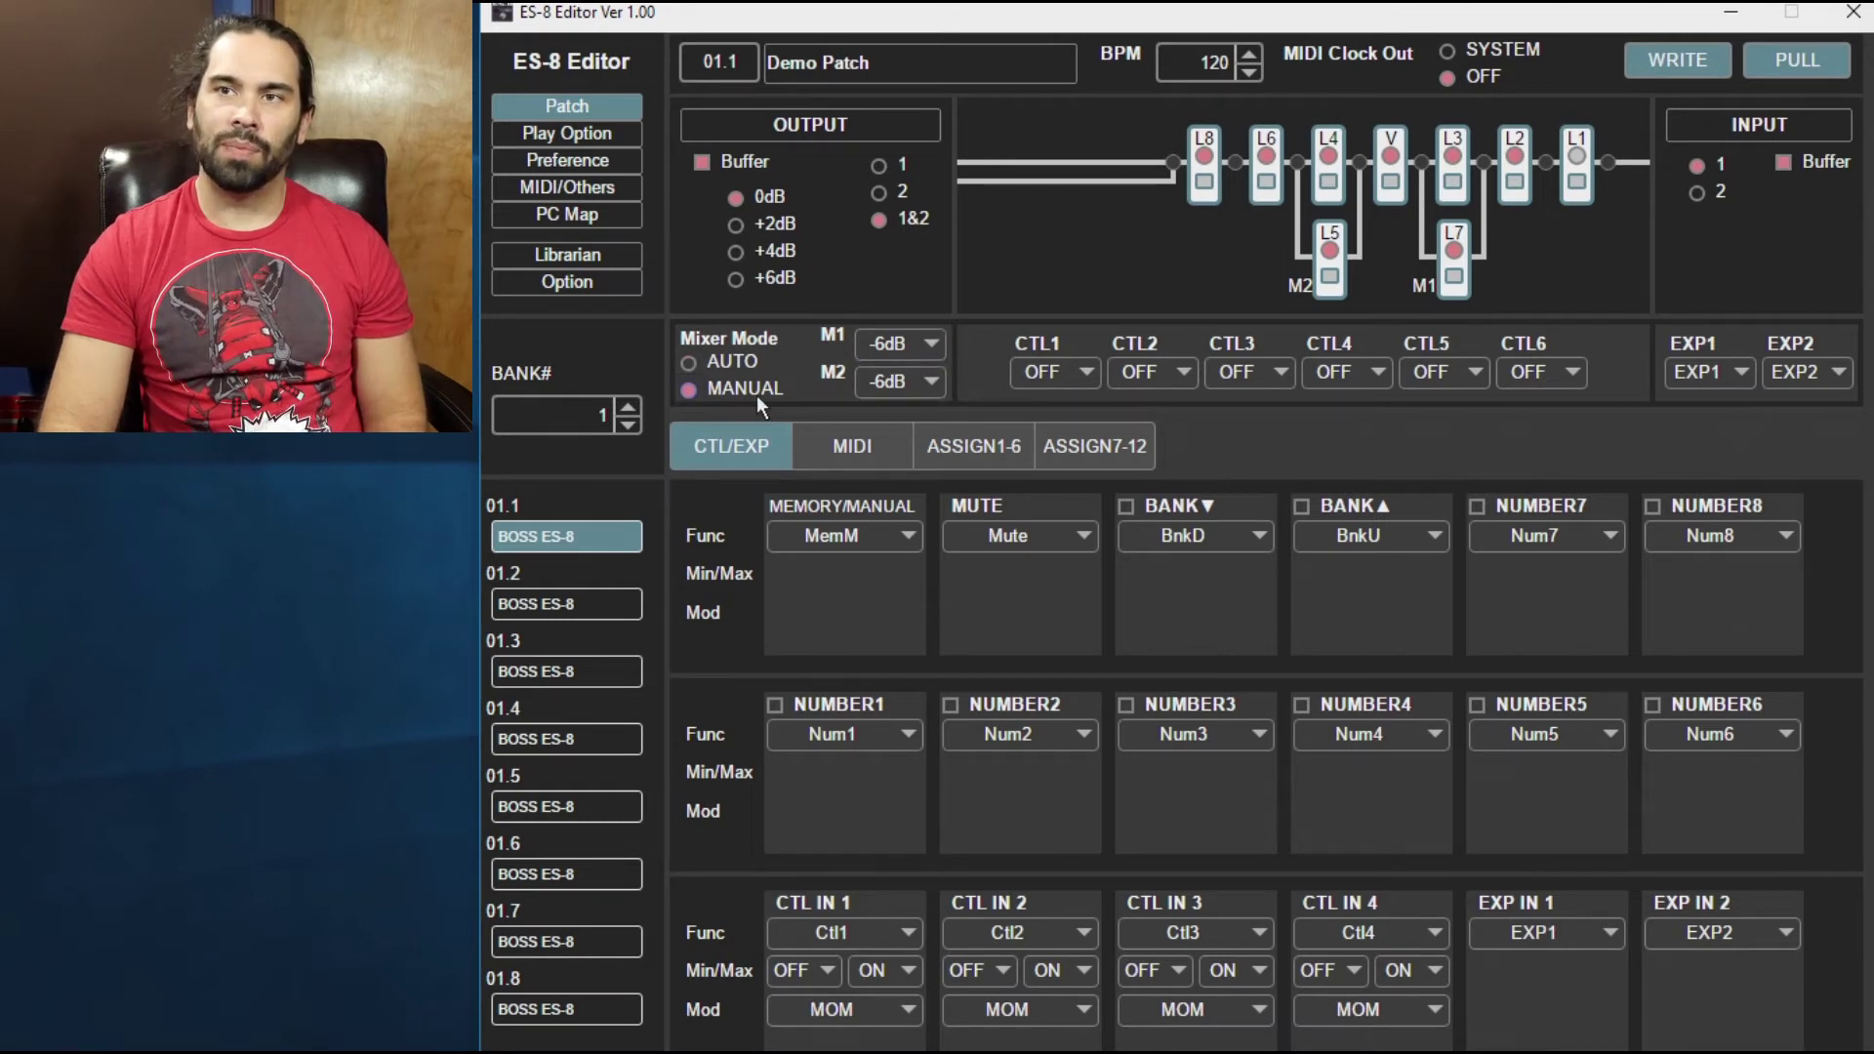
click(904, 392)
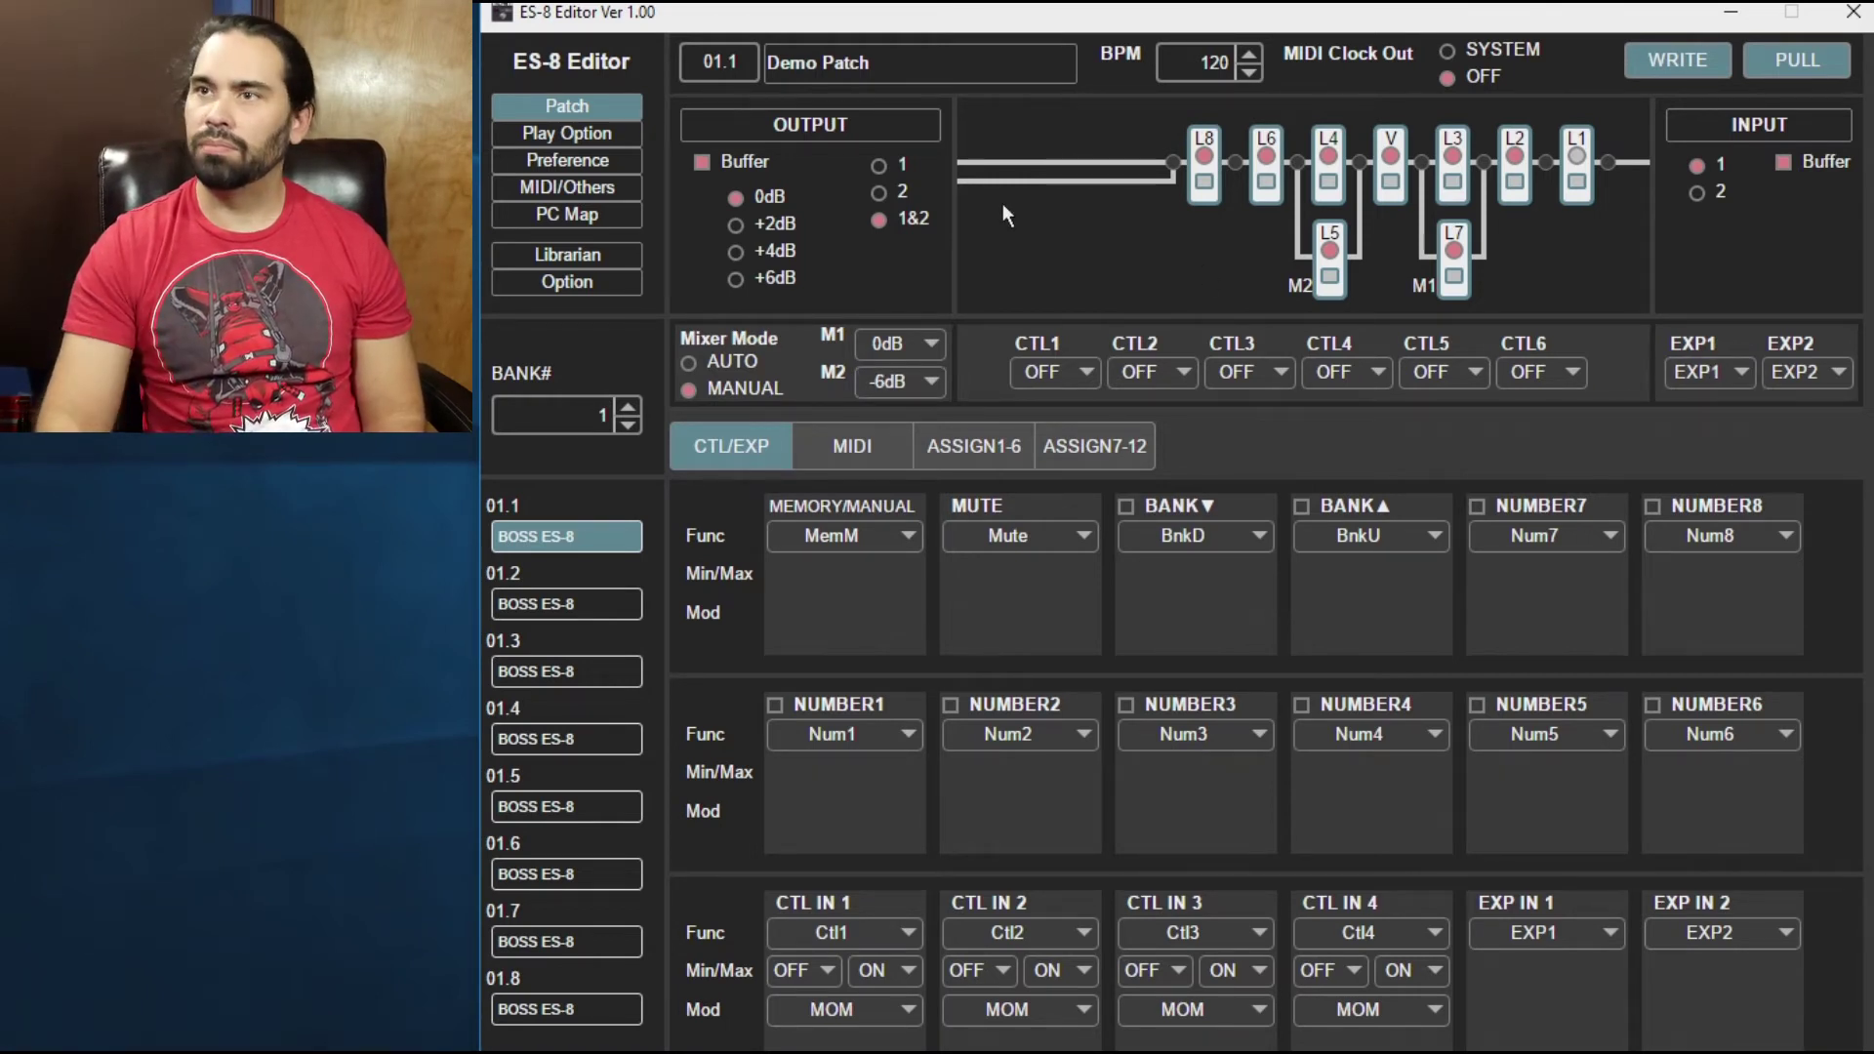
Step: Un-mix L7 back into the main chain, leaving L5 alone on mixer M1
click(1236, 161)
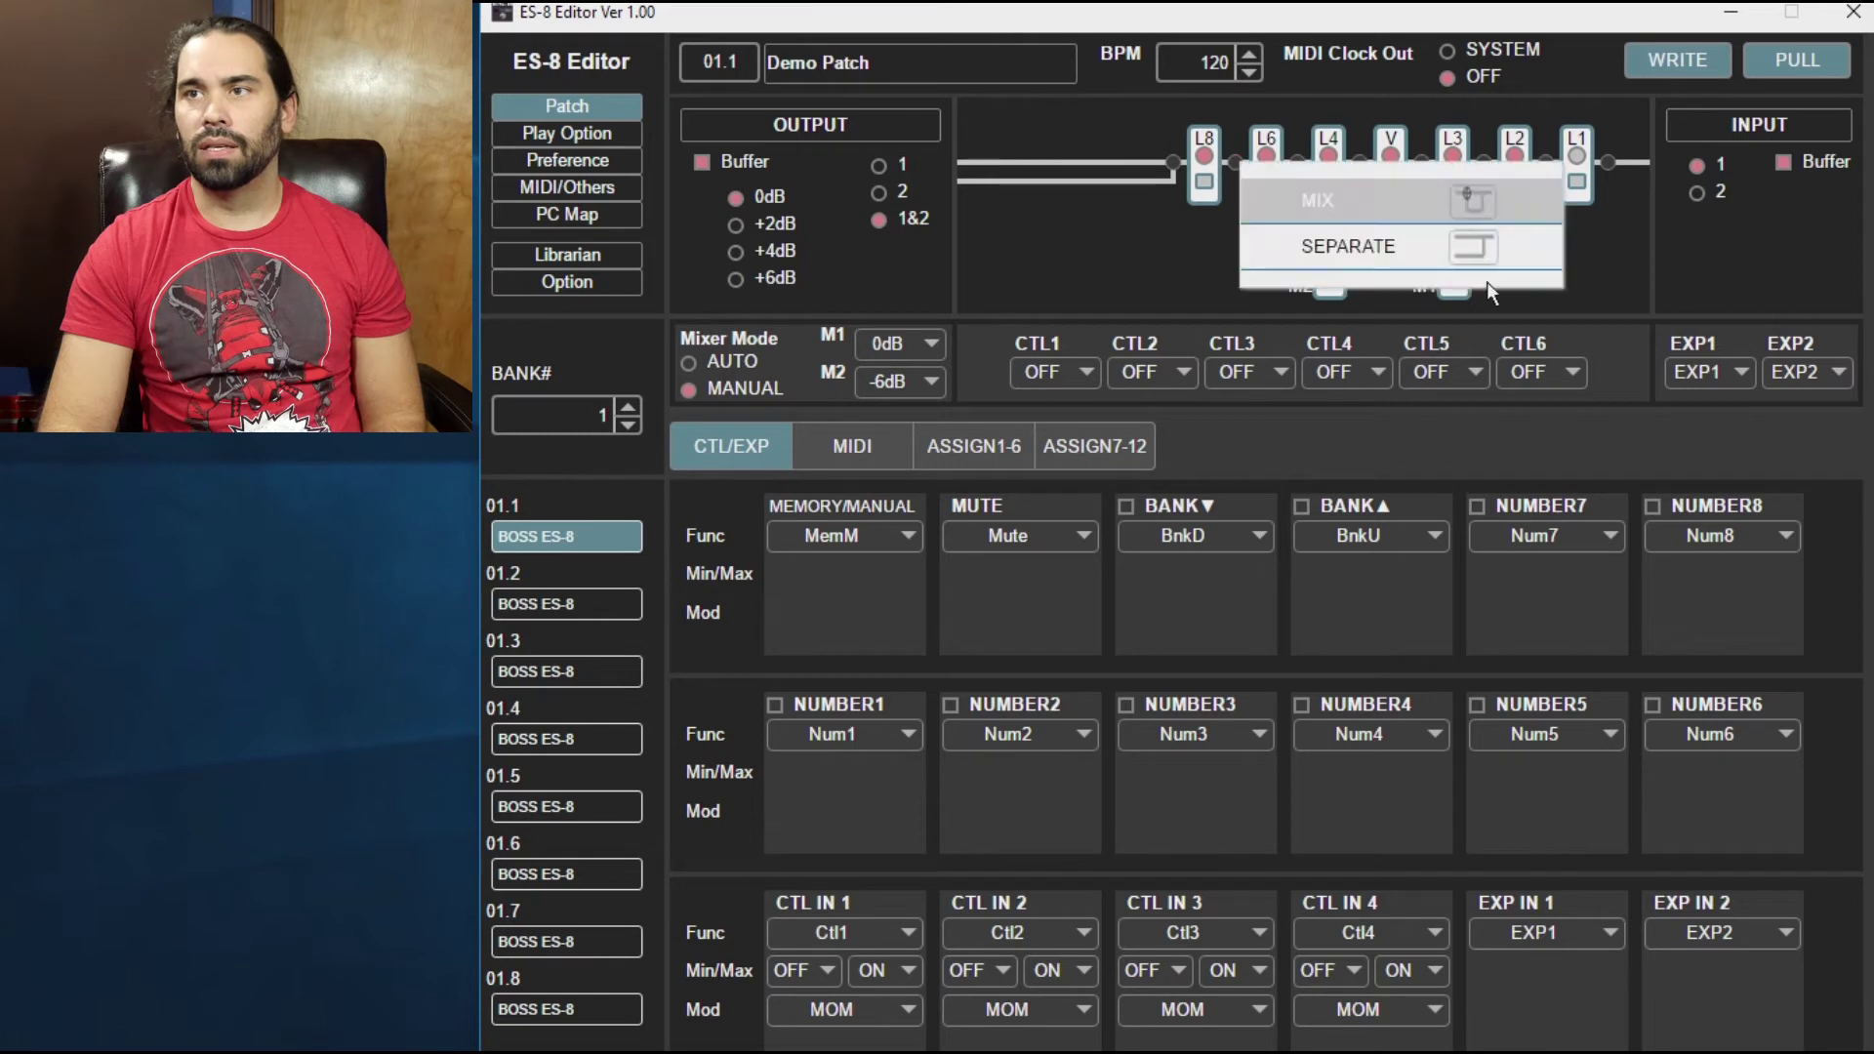
click(995, 244)
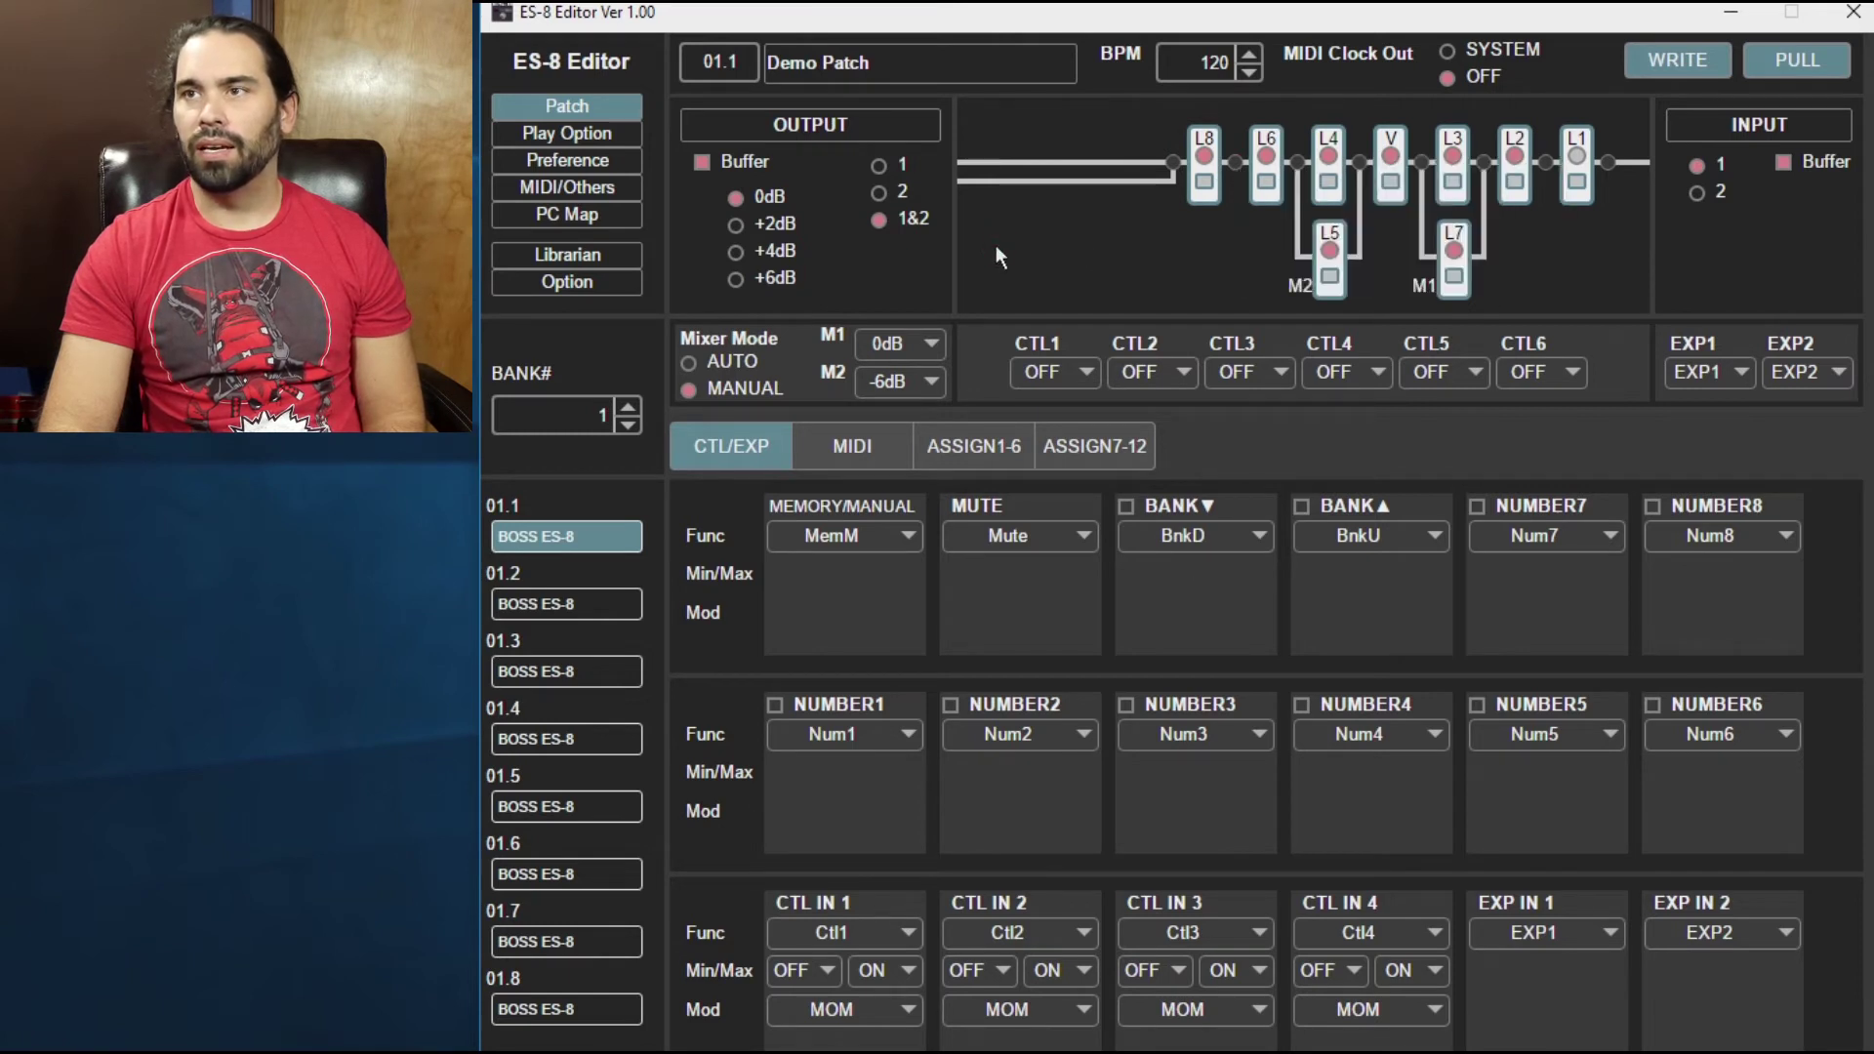
click(1547, 164)
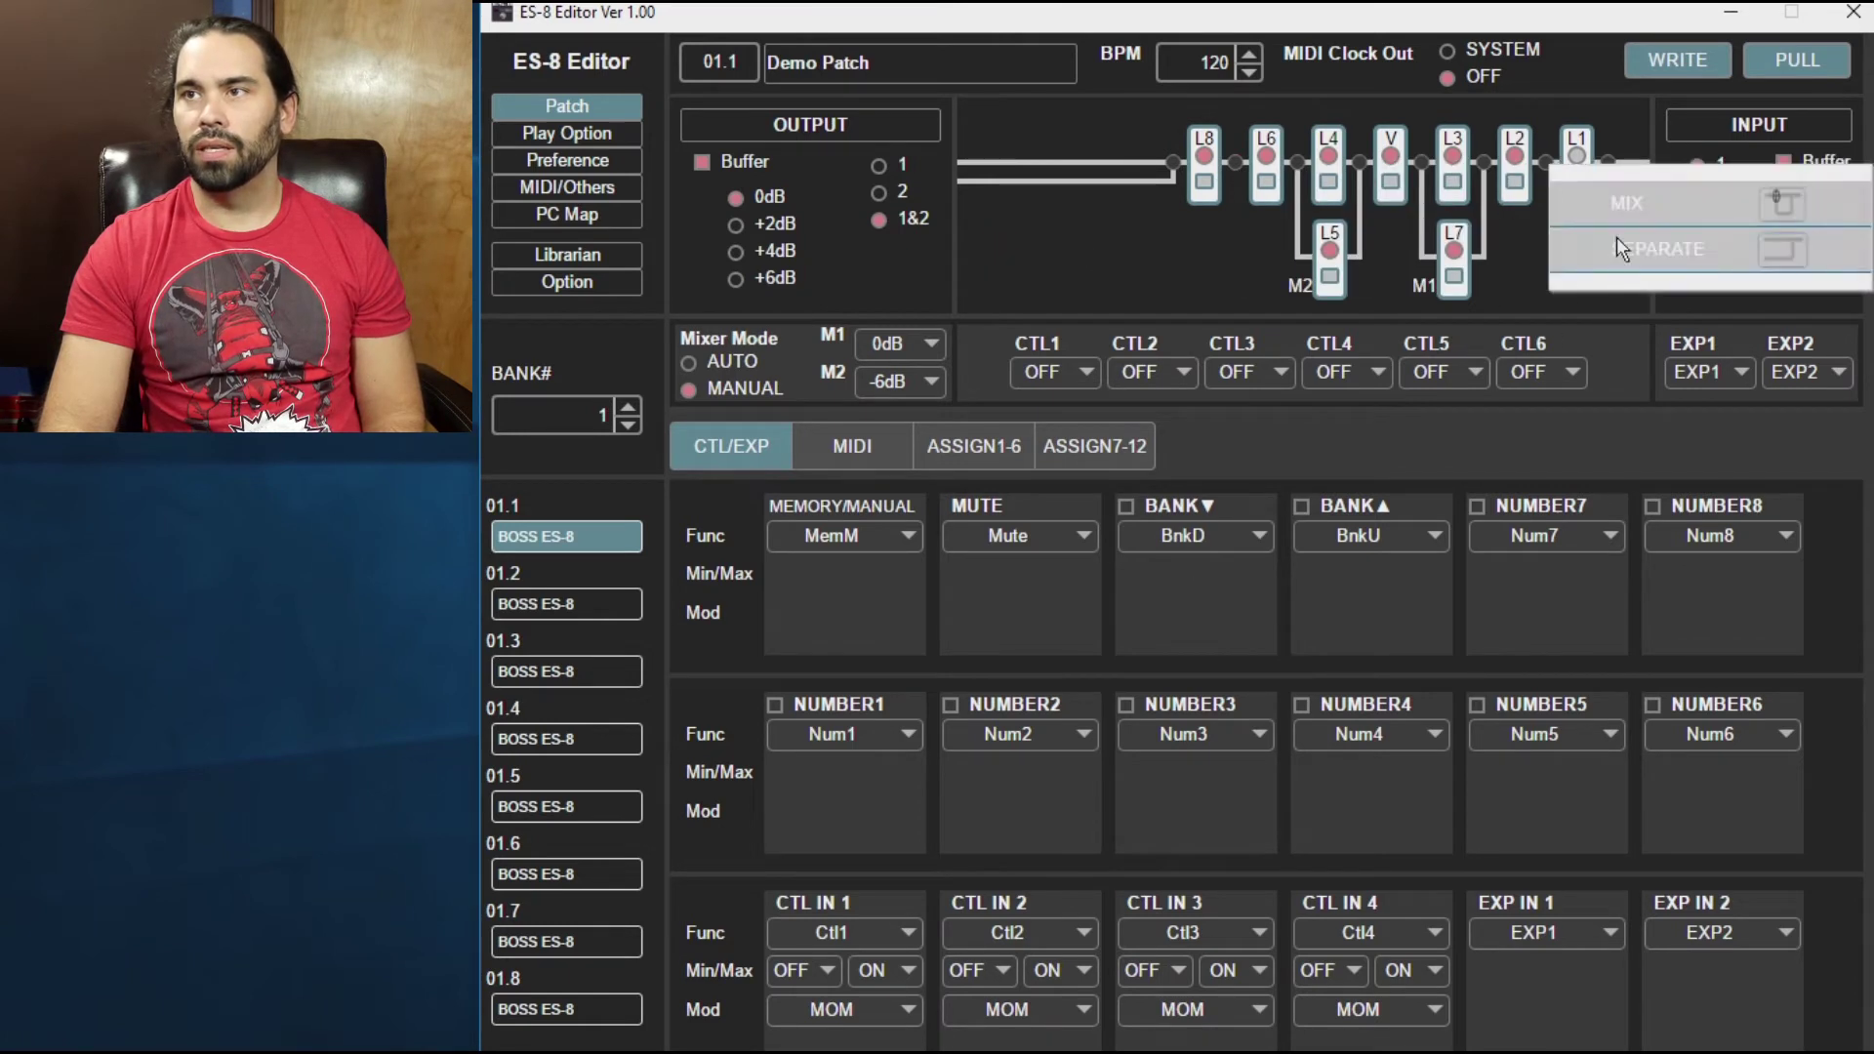
click(1428, 168)
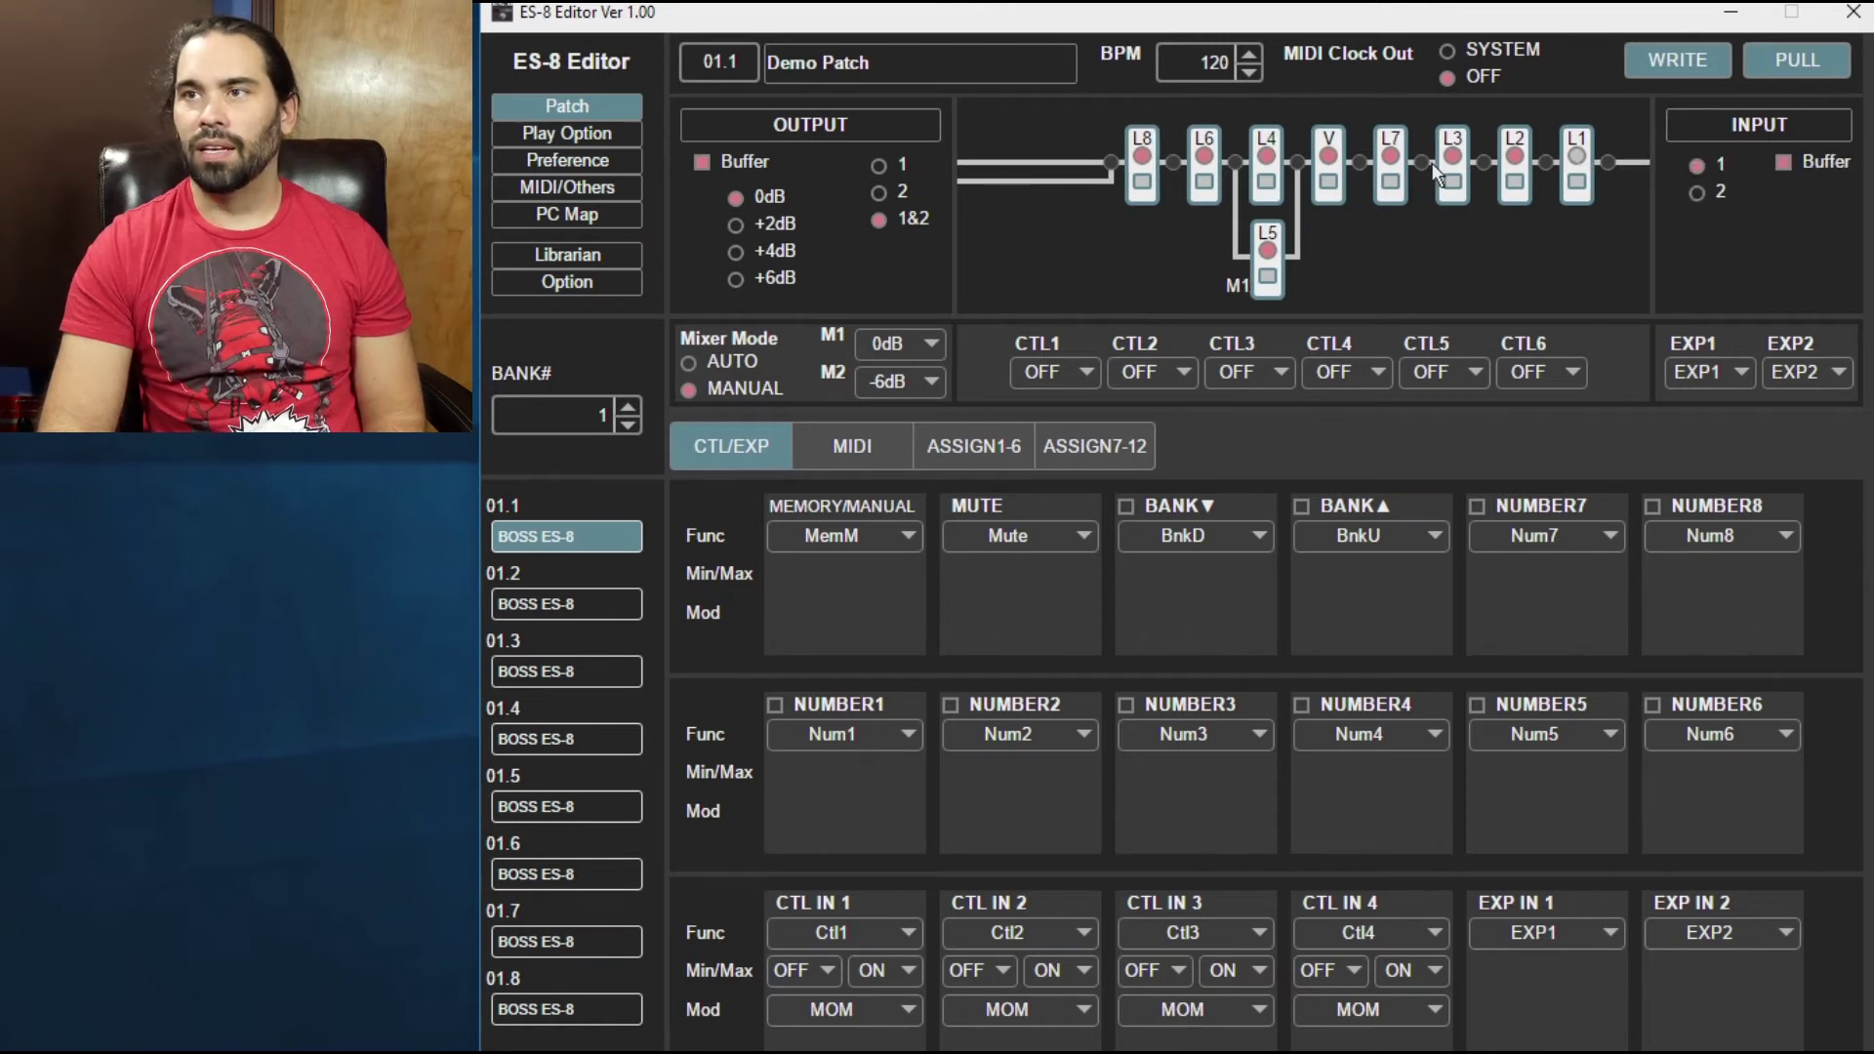
Step: Set the junction after L8 to SEPARATE to split off a separate output
click(1428, 164)
click(1173, 162)
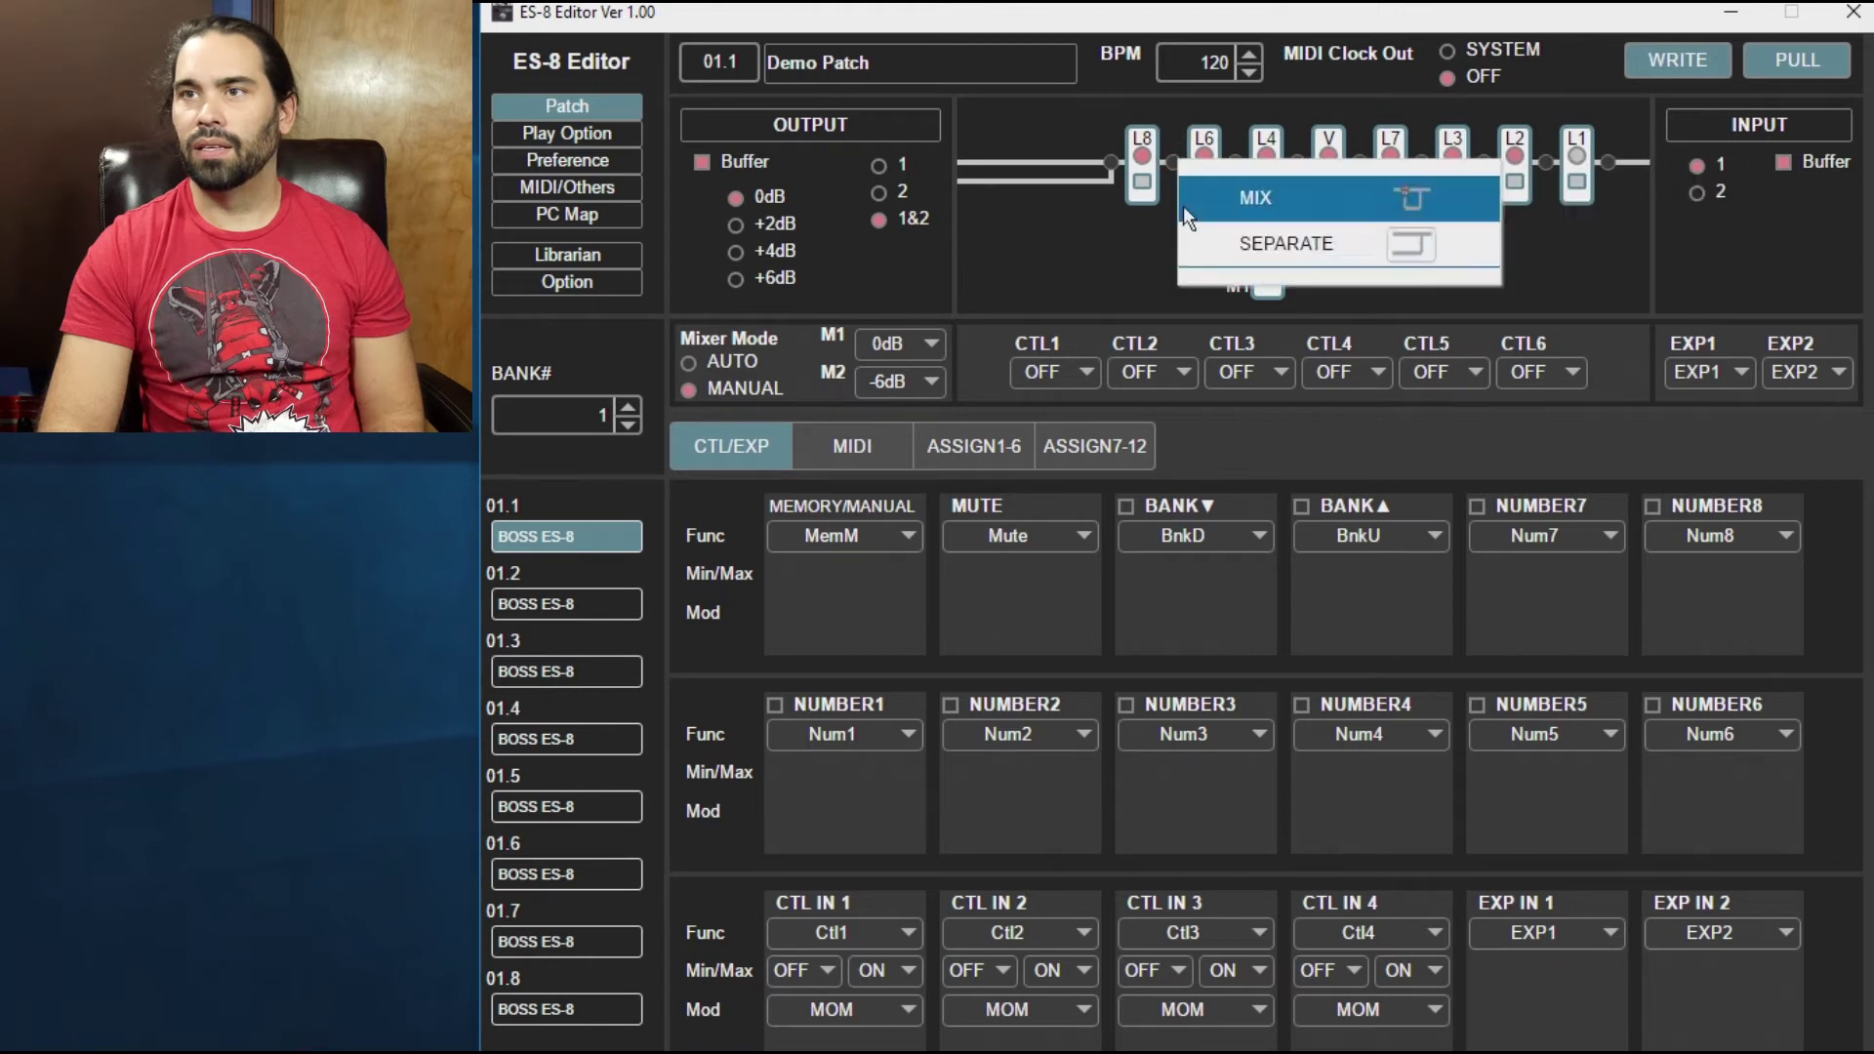
click(1187, 230)
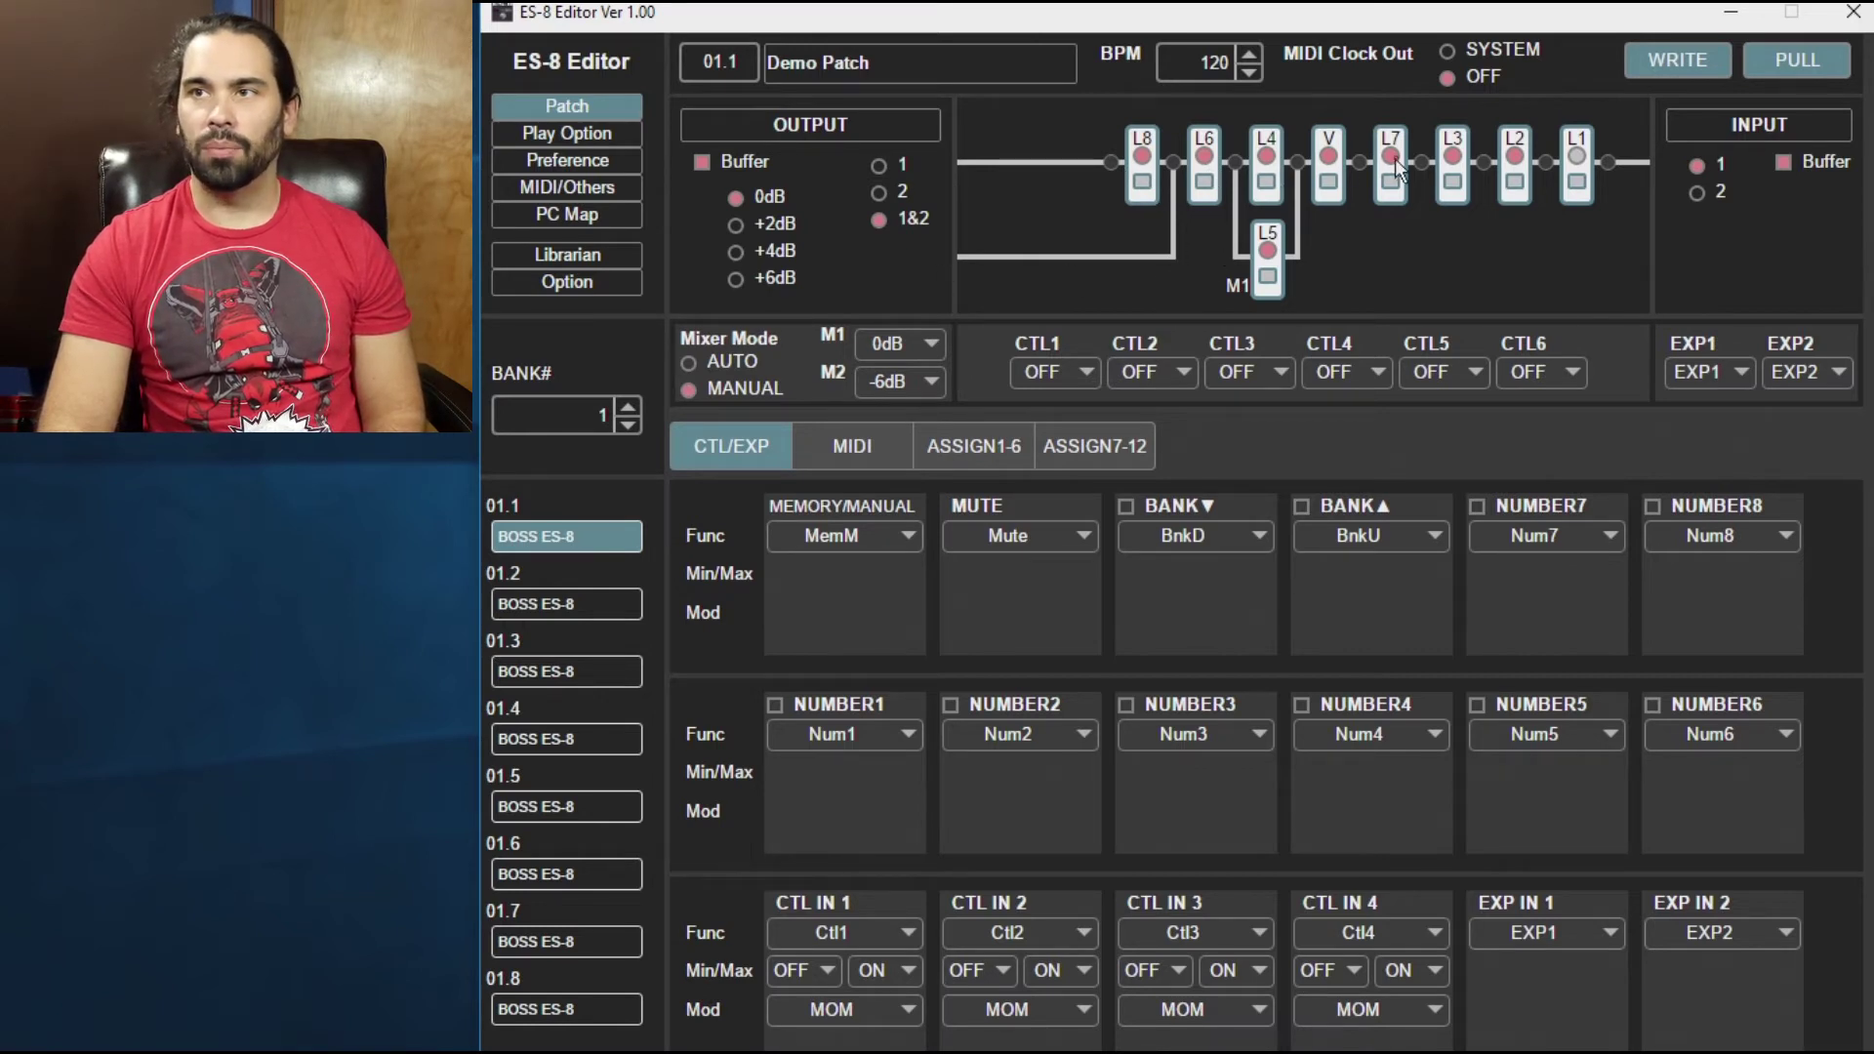
Step: Move loops L7 and L3 onto the lower signal line and place L2 first in the top chain
mouse_move(1394, 168)
mouse_down()
mouse_move(1088, 278)
mouse_move(1128, 277)
mouse_up()
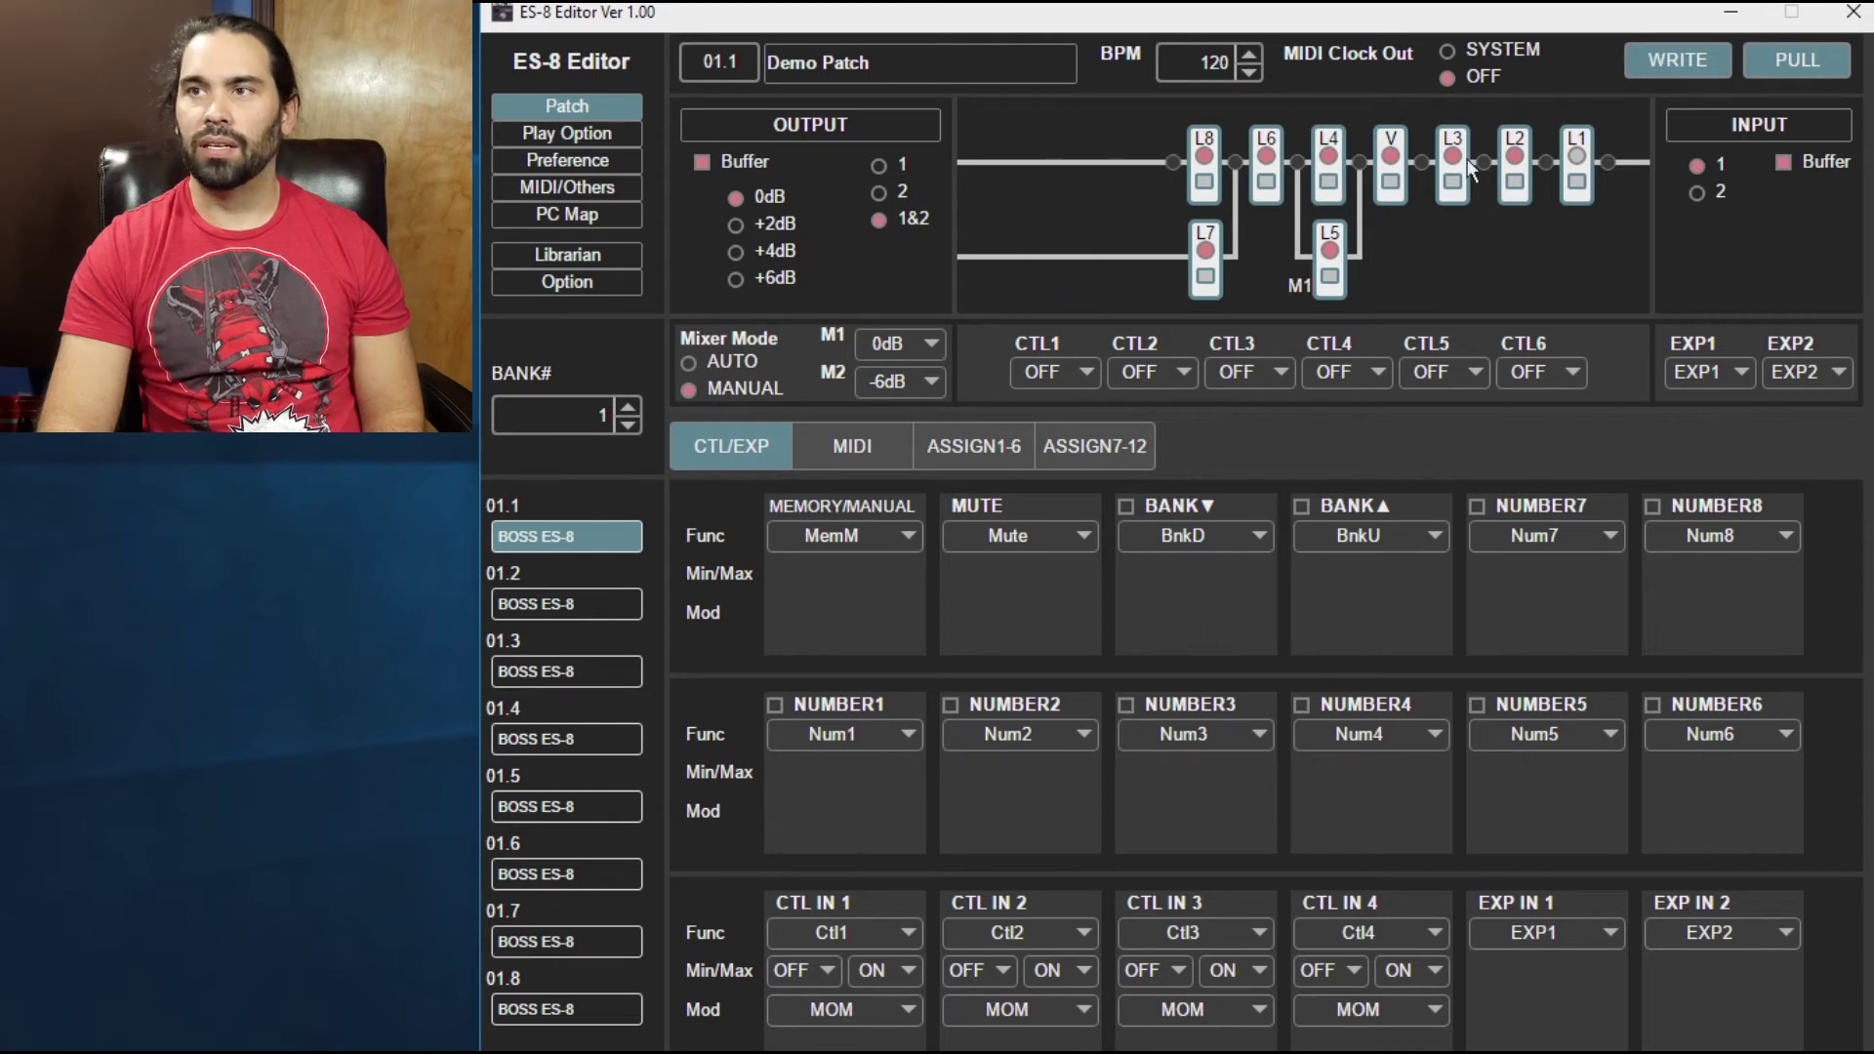
drag(1464, 166, 1159, 240)
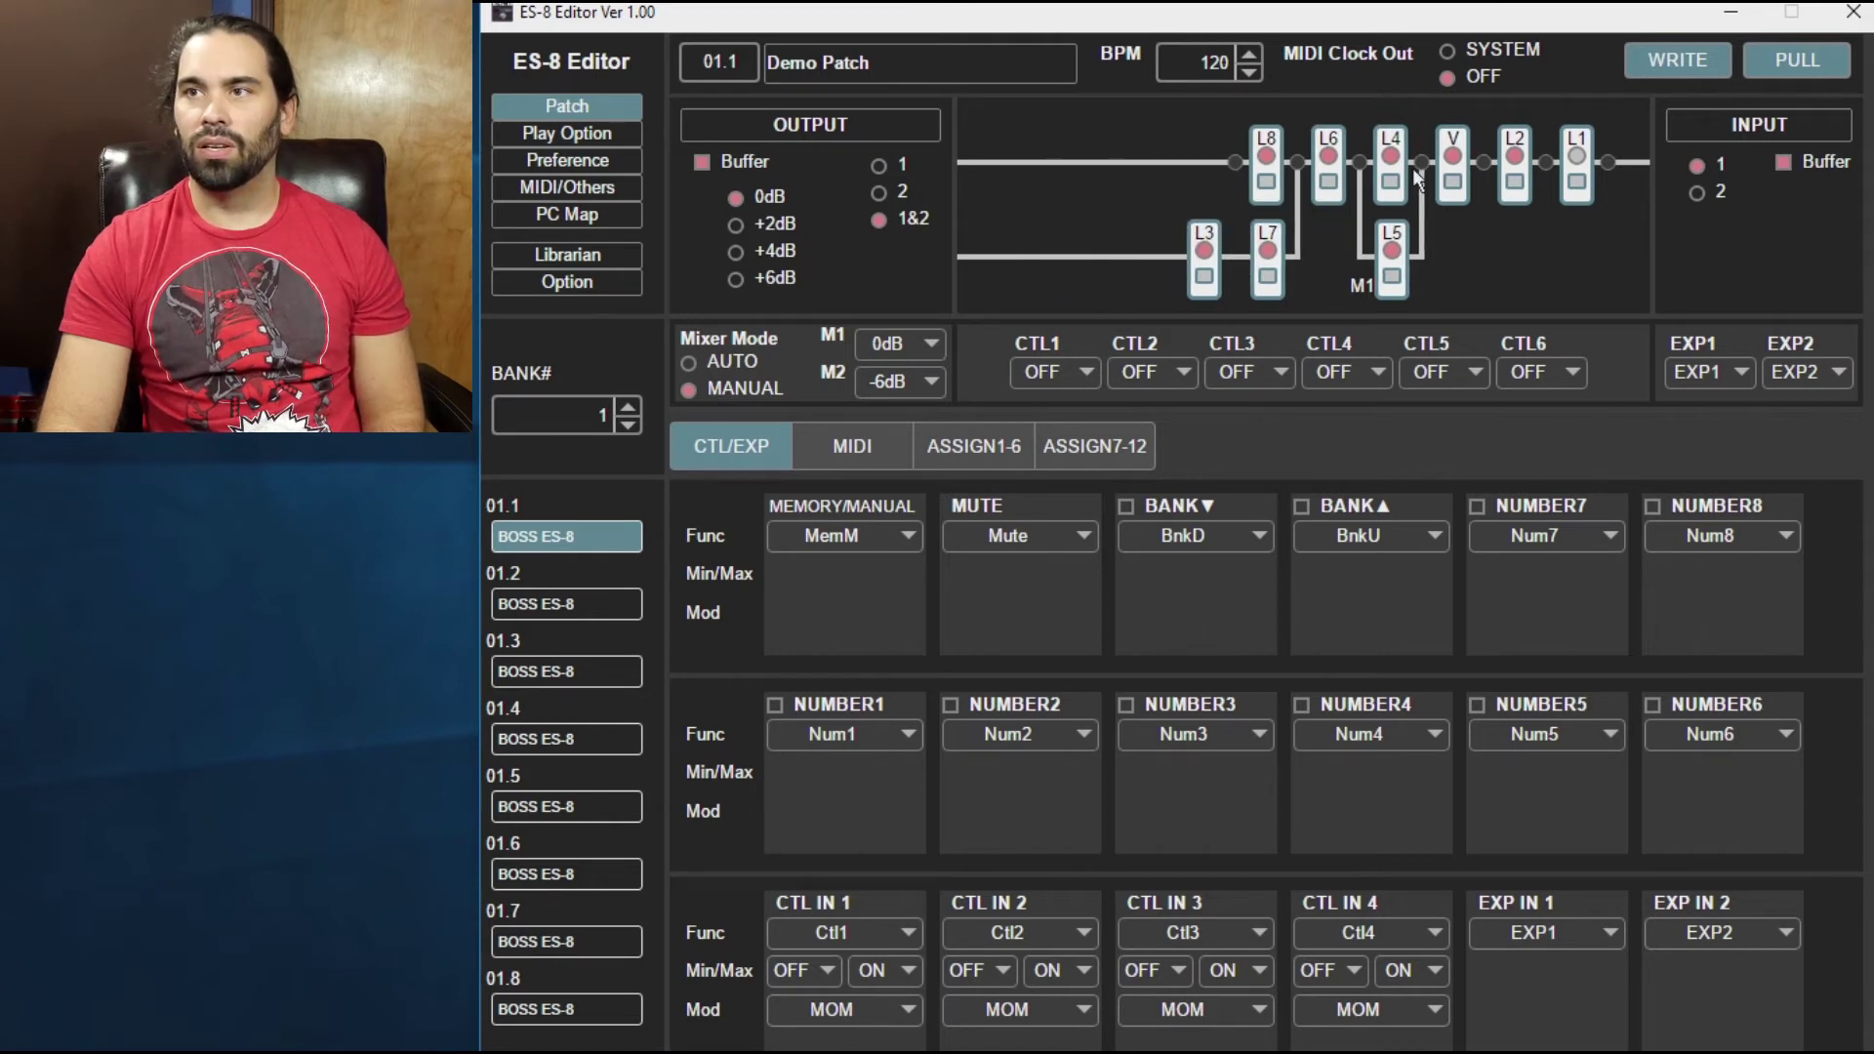
drag(1514, 159, 1167, 225)
drag(1201, 156, 1232, 167)
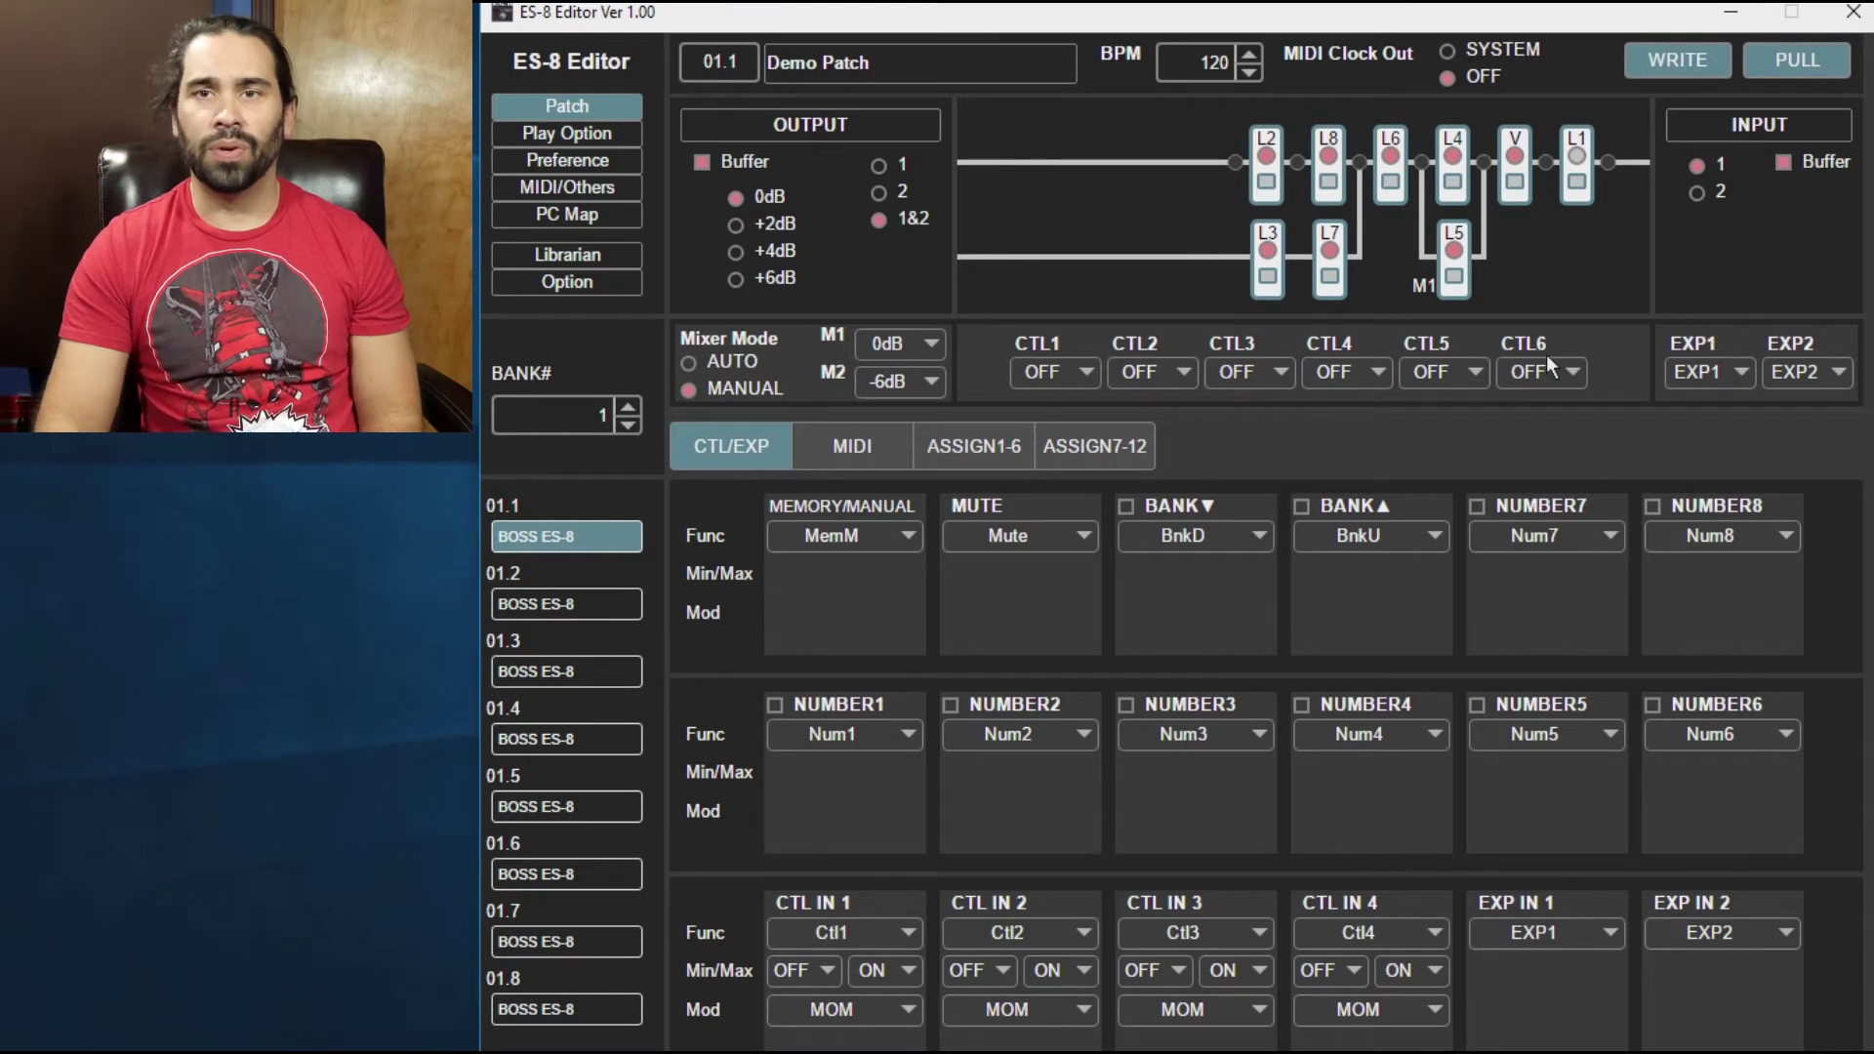
Step: Review the CTL1, CTL2 and EXP1 options without changes, then show the MIDI transmit page for panels #1–#8
click(1049, 372)
click(1237, 373)
click(1454, 370)
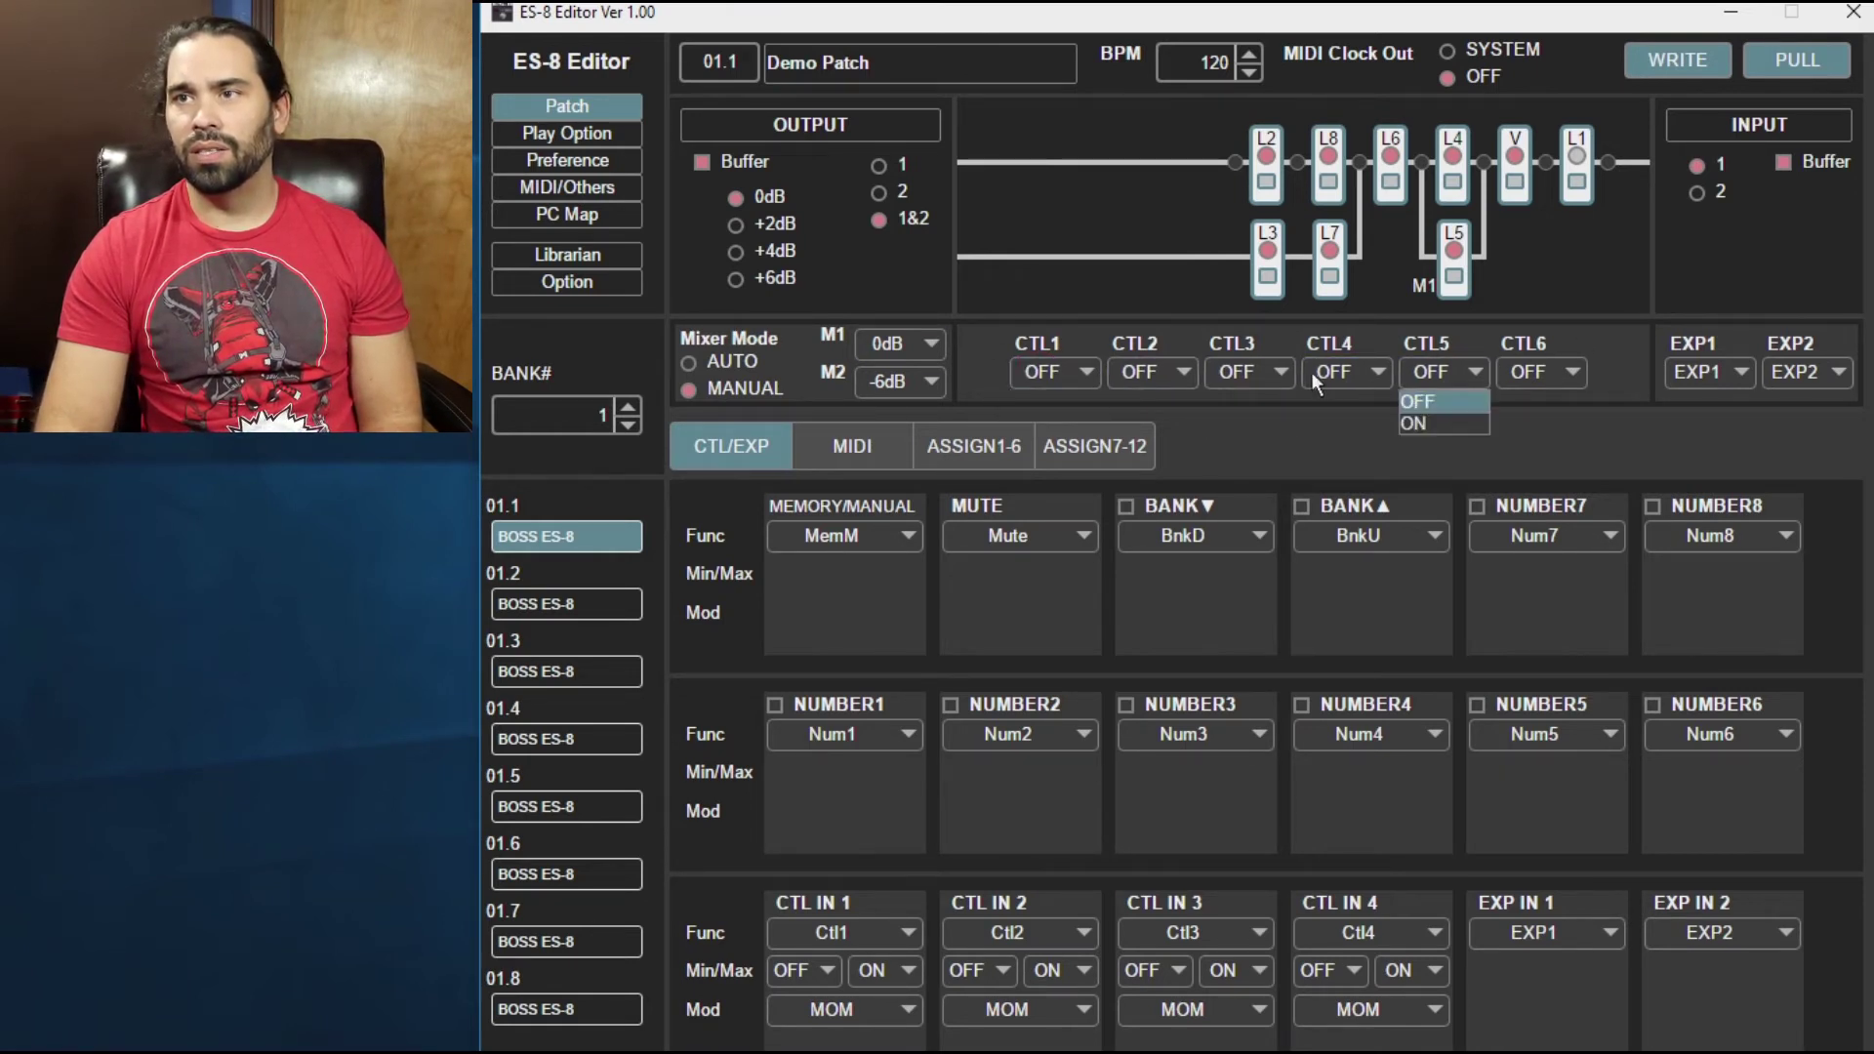
click(1250, 372)
click(1067, 371)
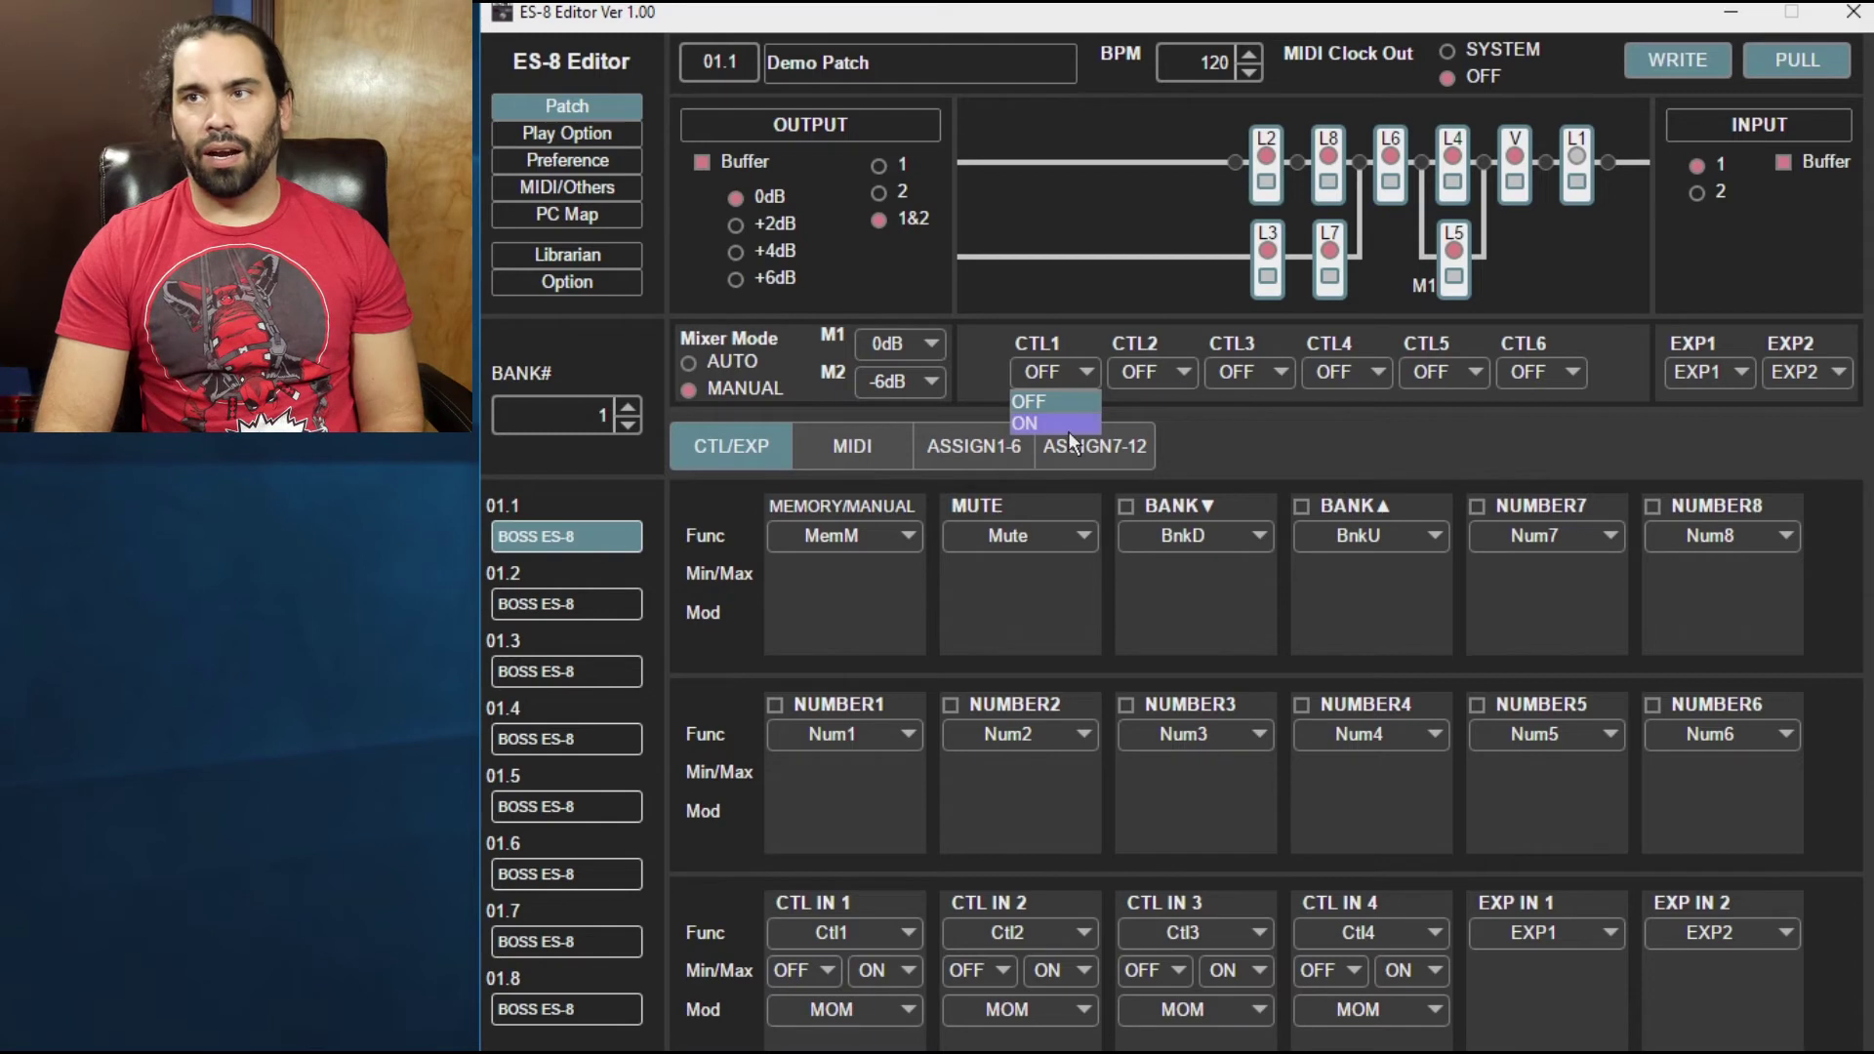
click(1193, 369)
click(1192, 369)
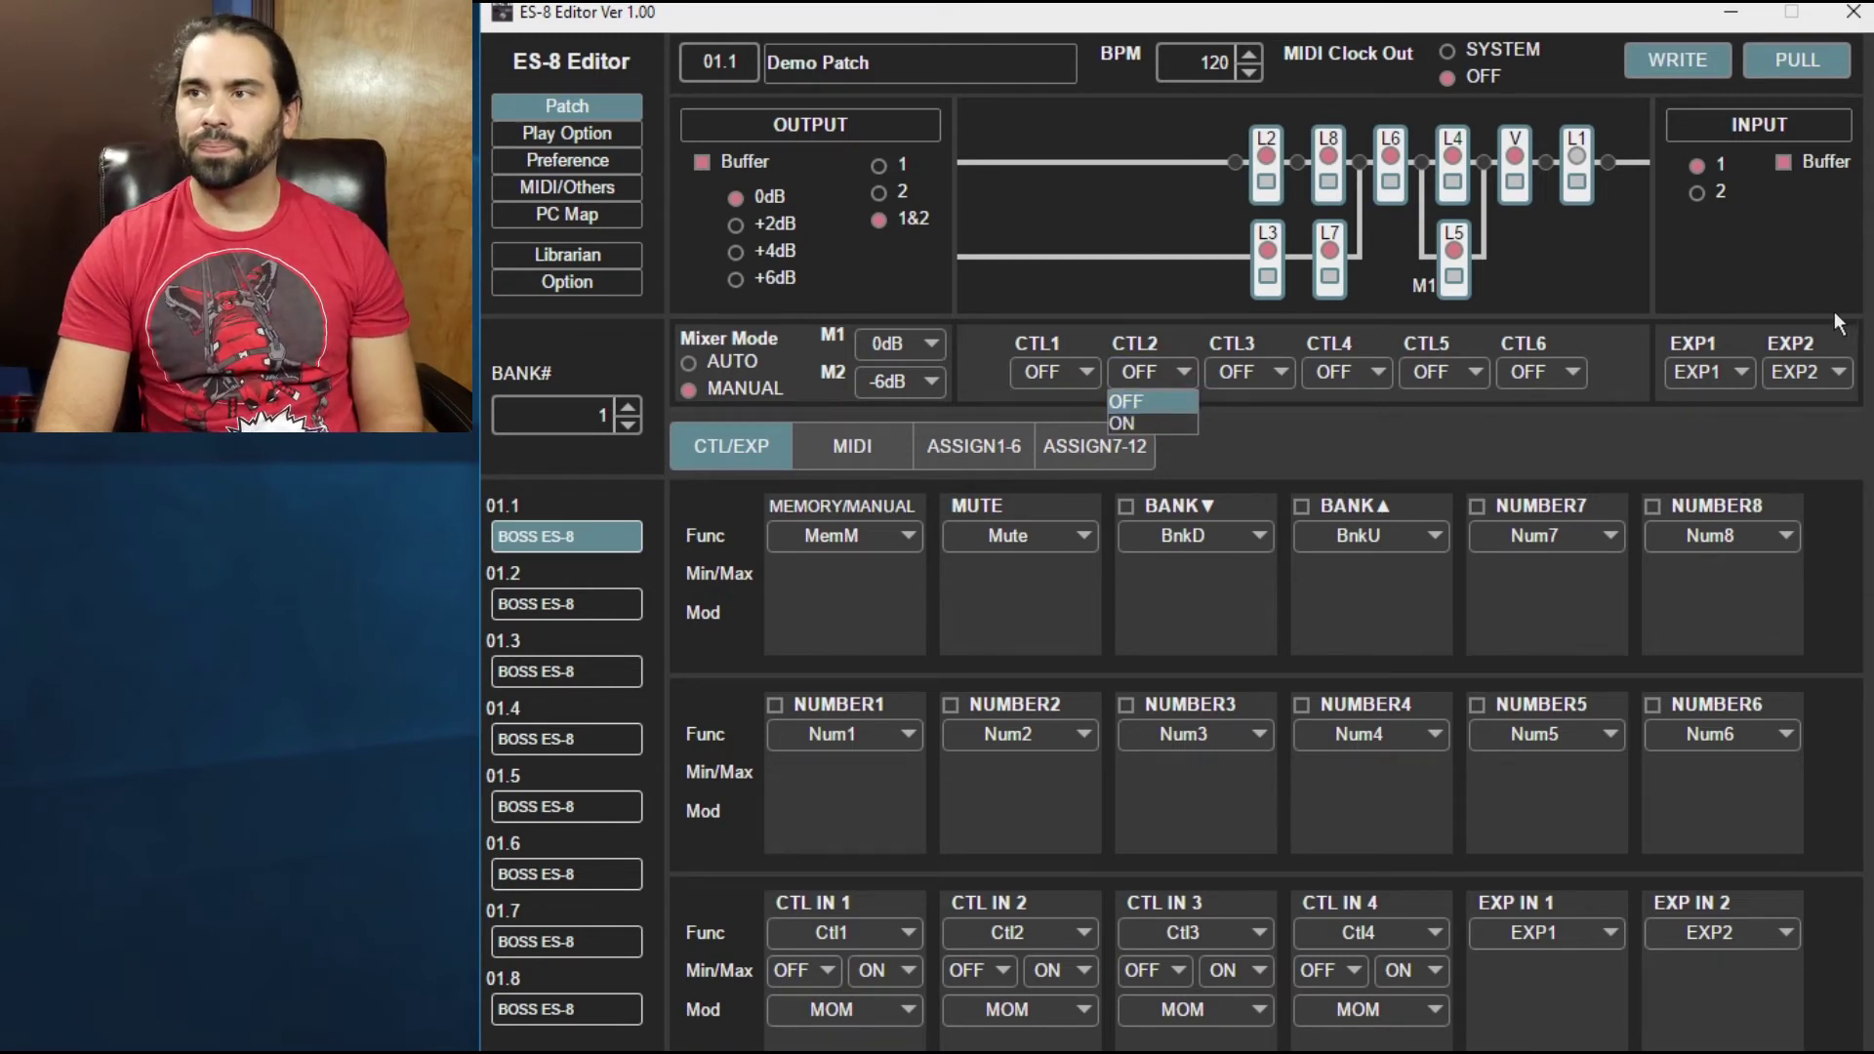
click(1696, 443)
click(1722, 373)
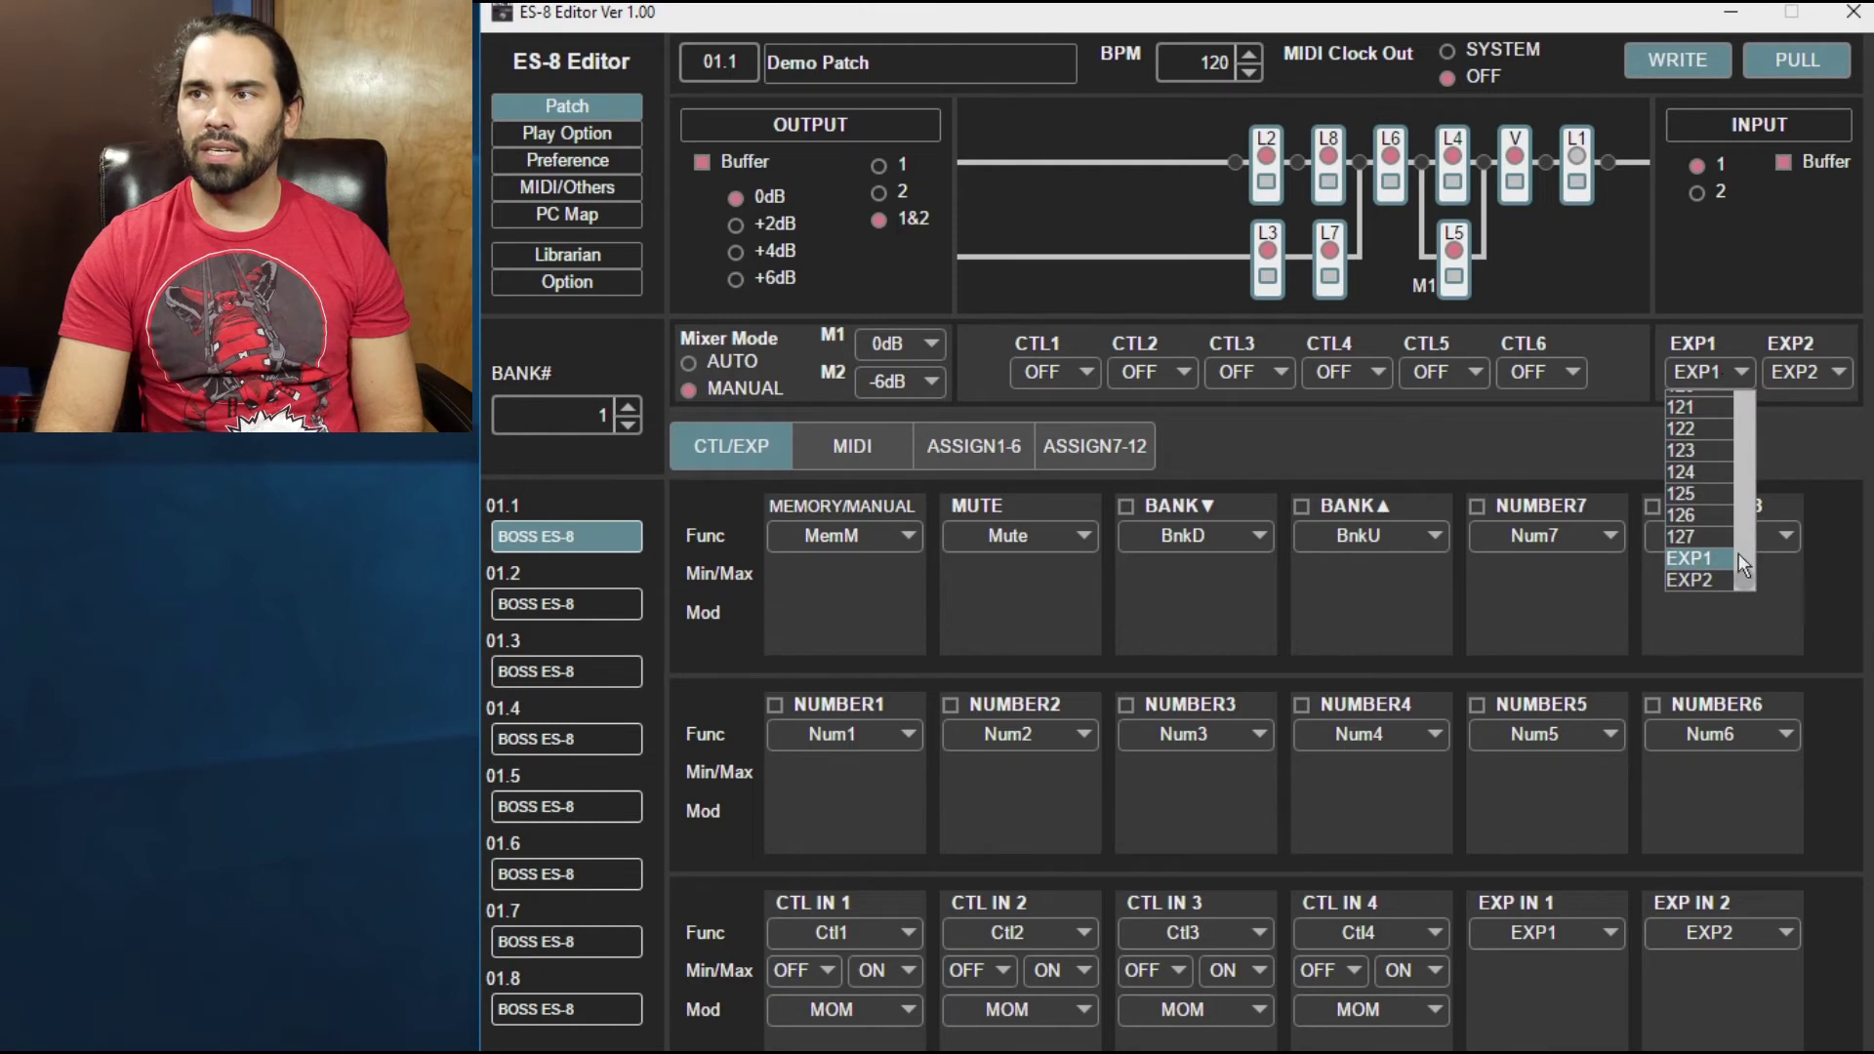
click(1726, 288)
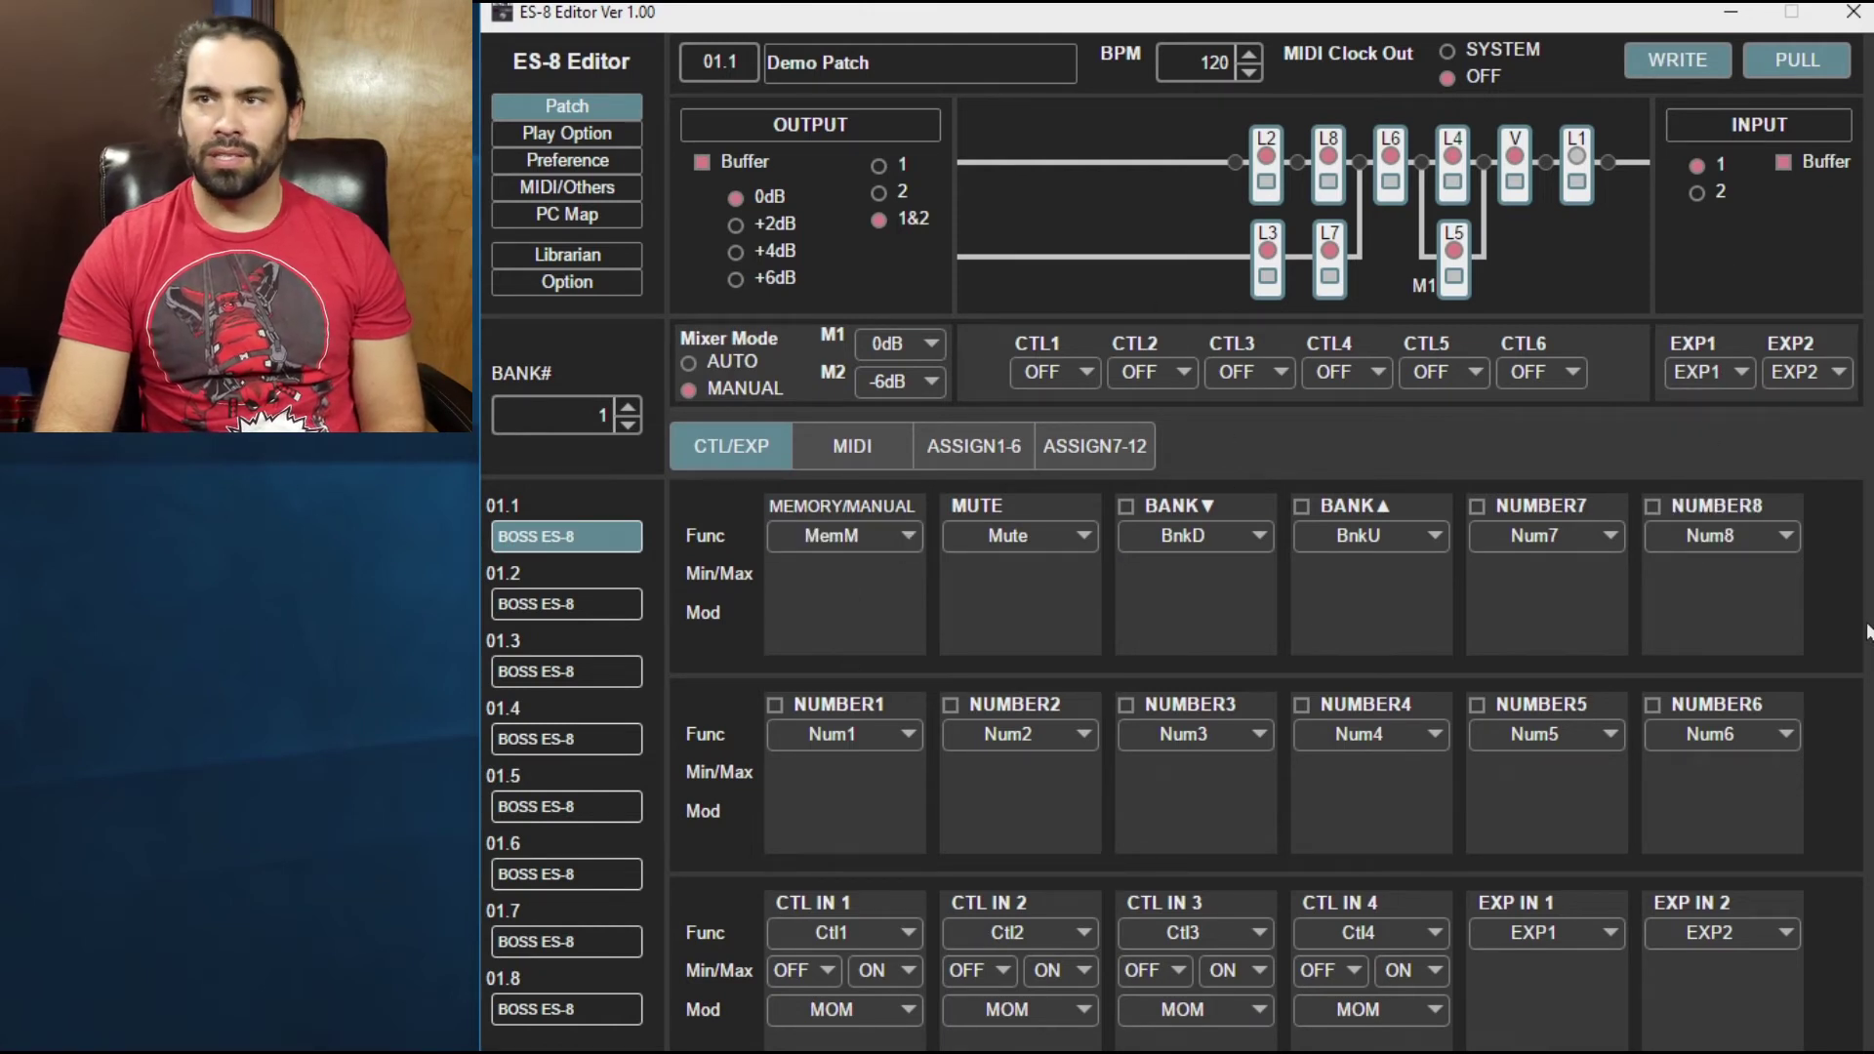
click(847, 441)
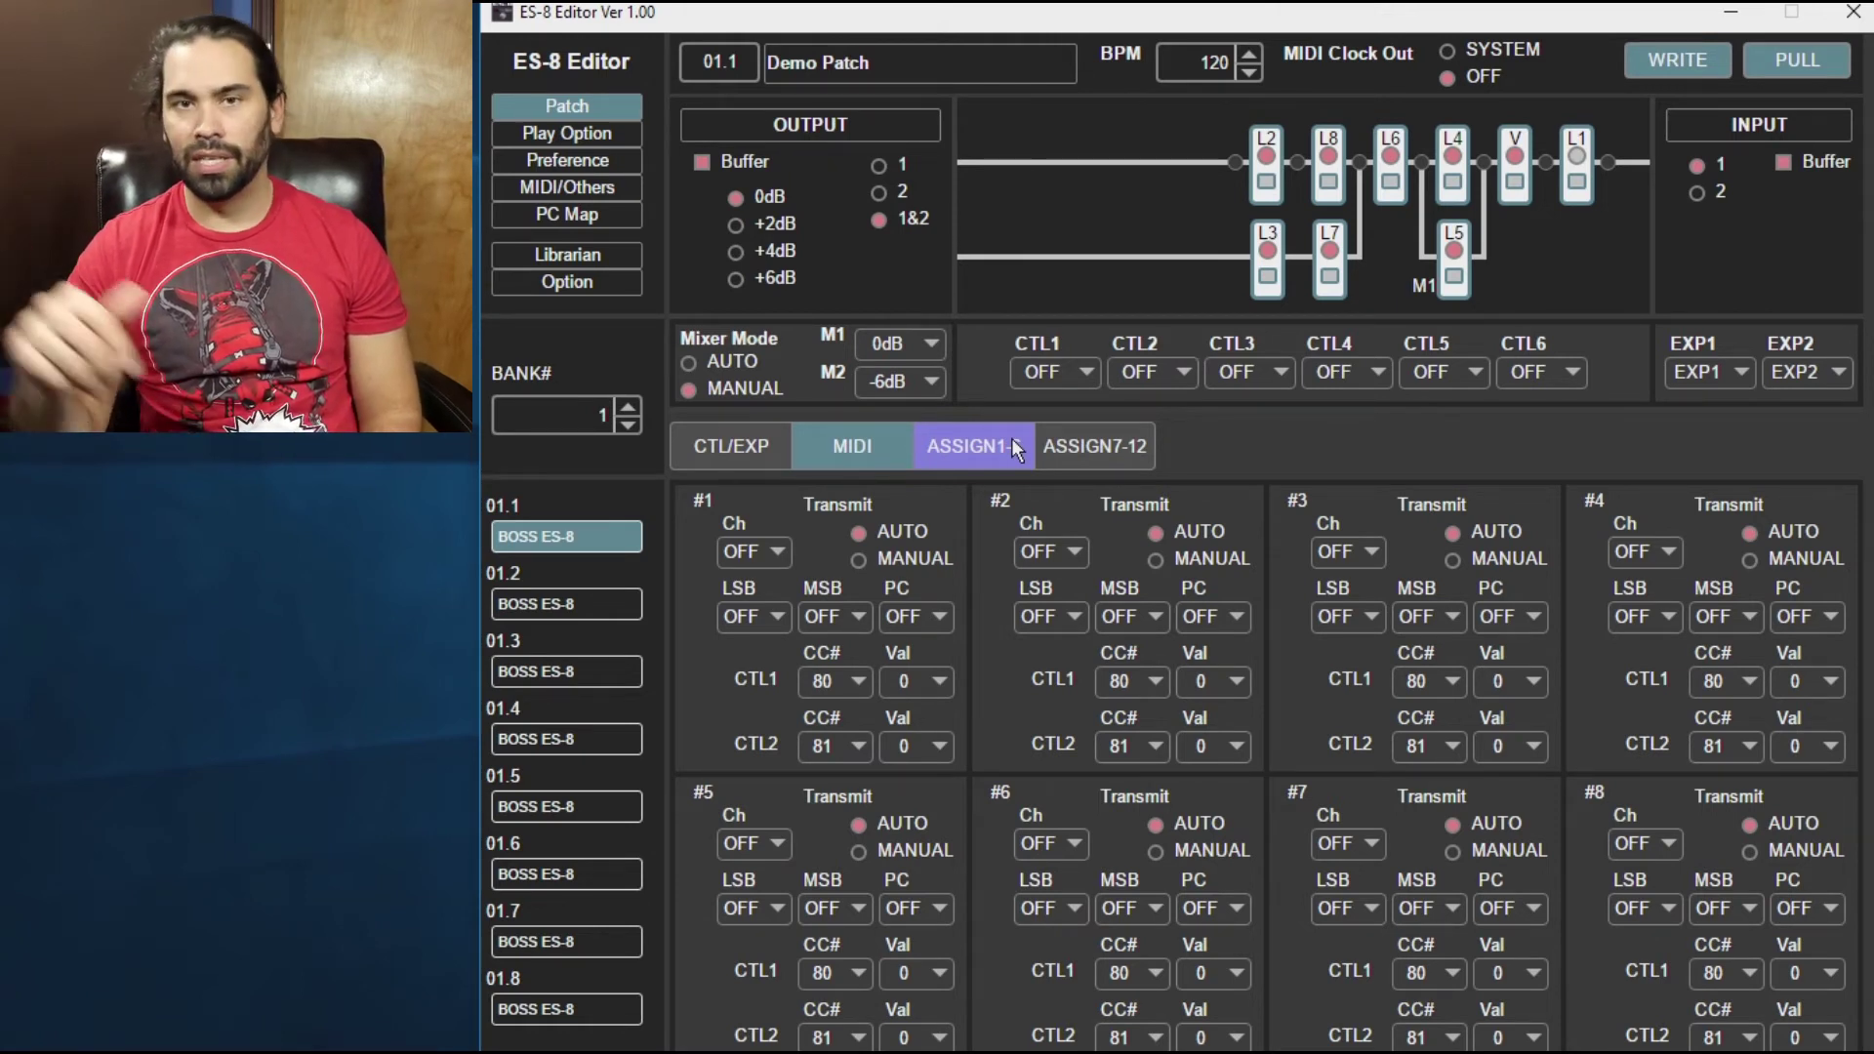
Step: Look through ASSIGN1-6 and ASSIGN7-12, then return to the CTL/EXP assignments
click(979, 447)
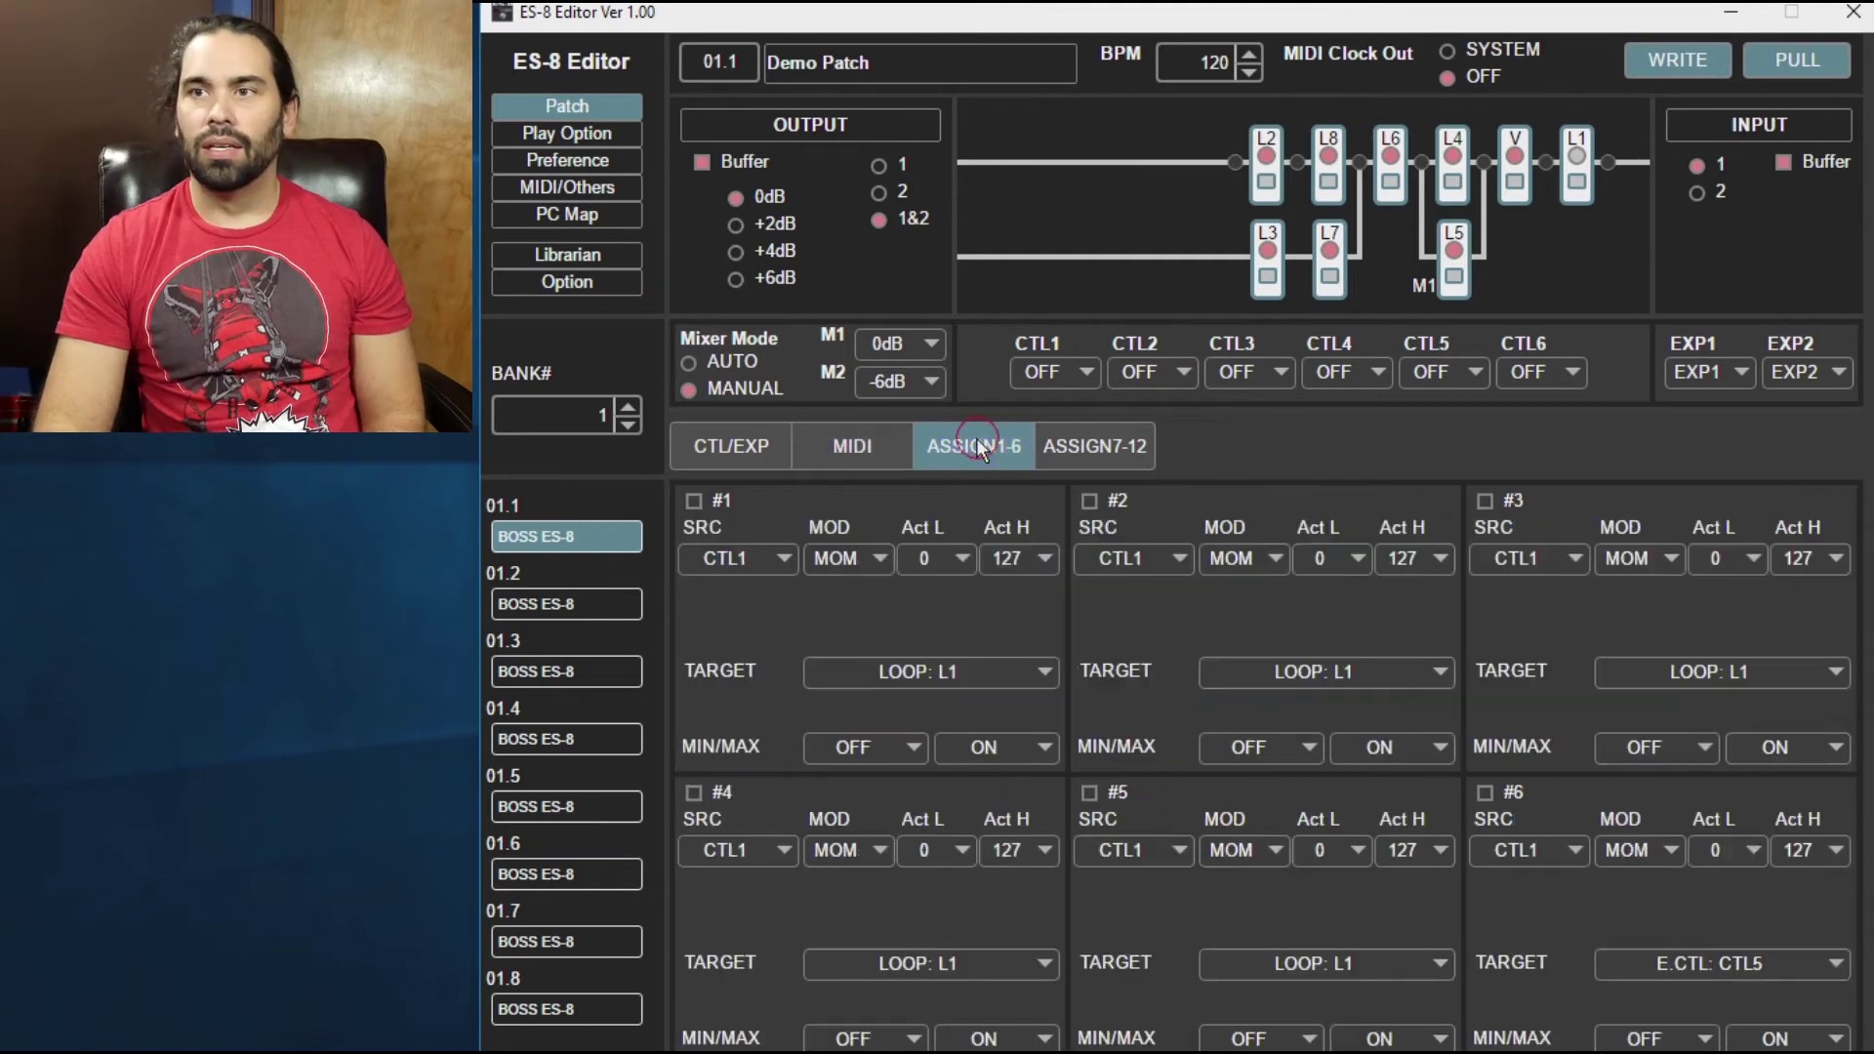
click(1103, 447)
click(751, 447)
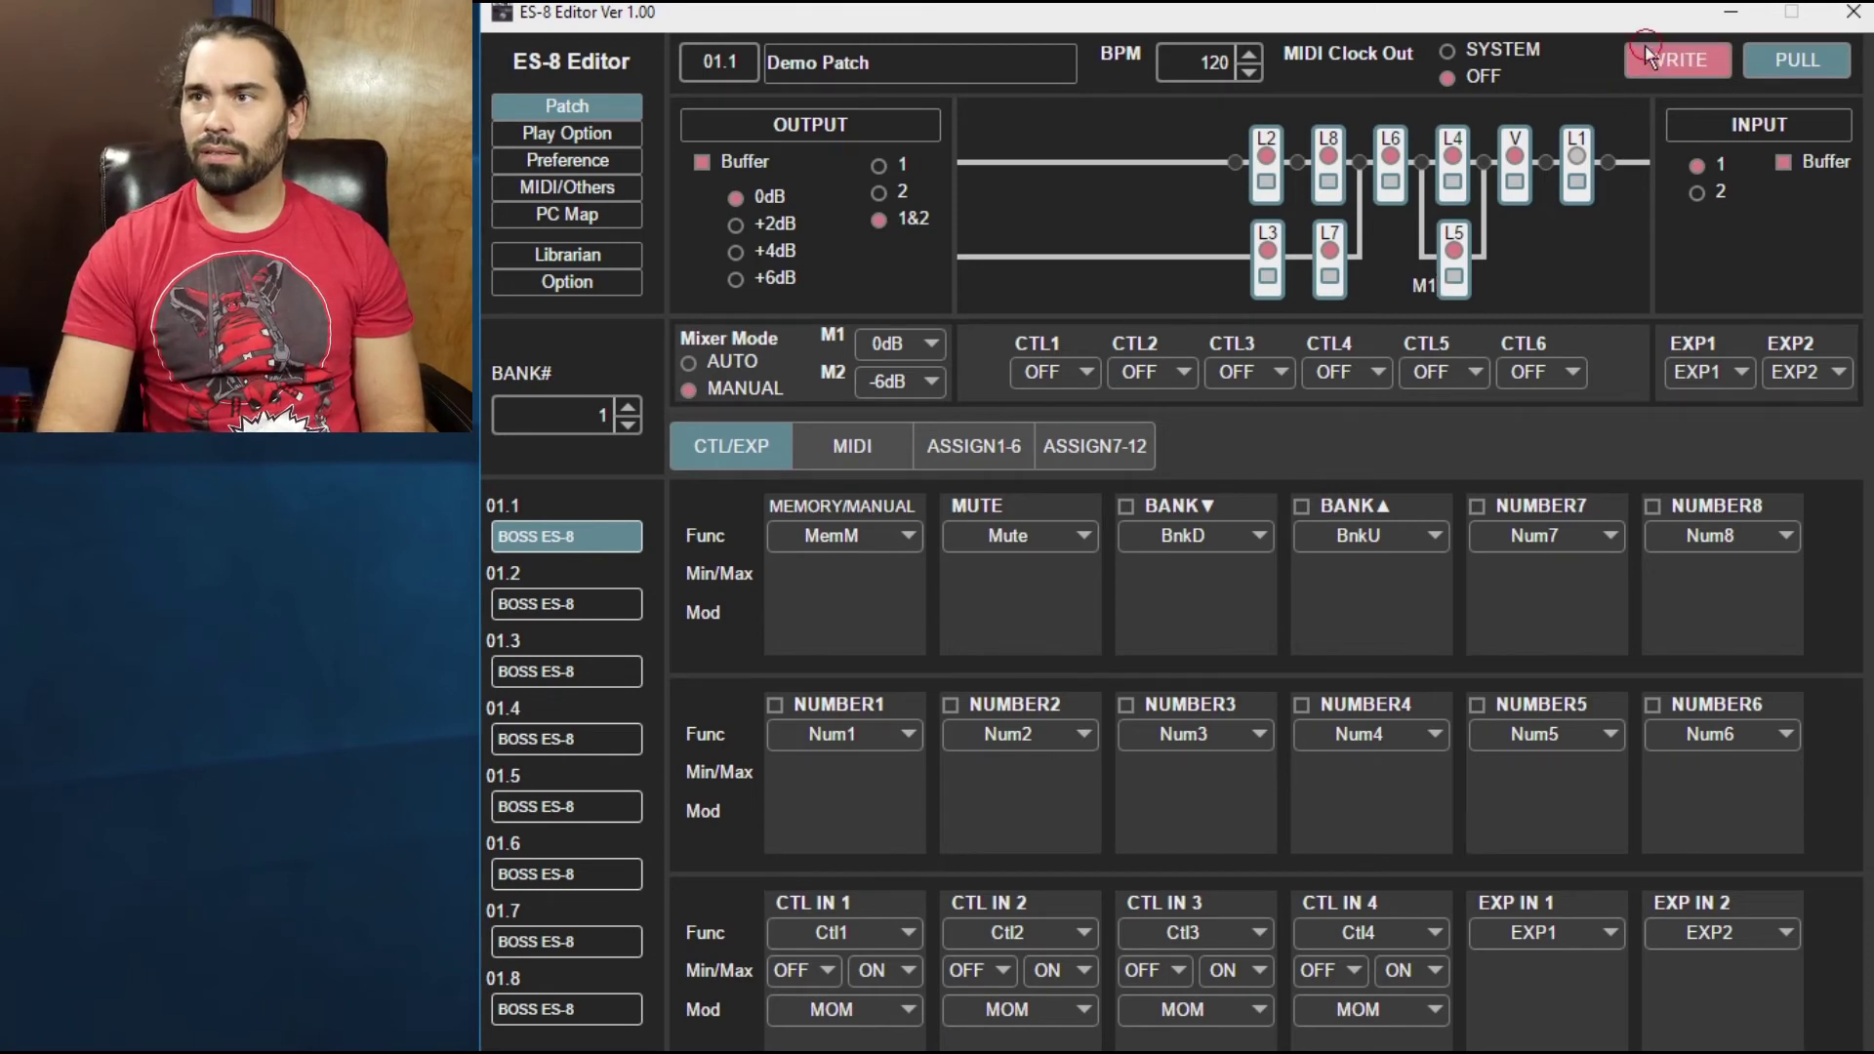
Step: Write Demo Patch to bank 01, NUM1 on the ES-8
click(1704, 57)
scroll(1262, 525, up, 1)
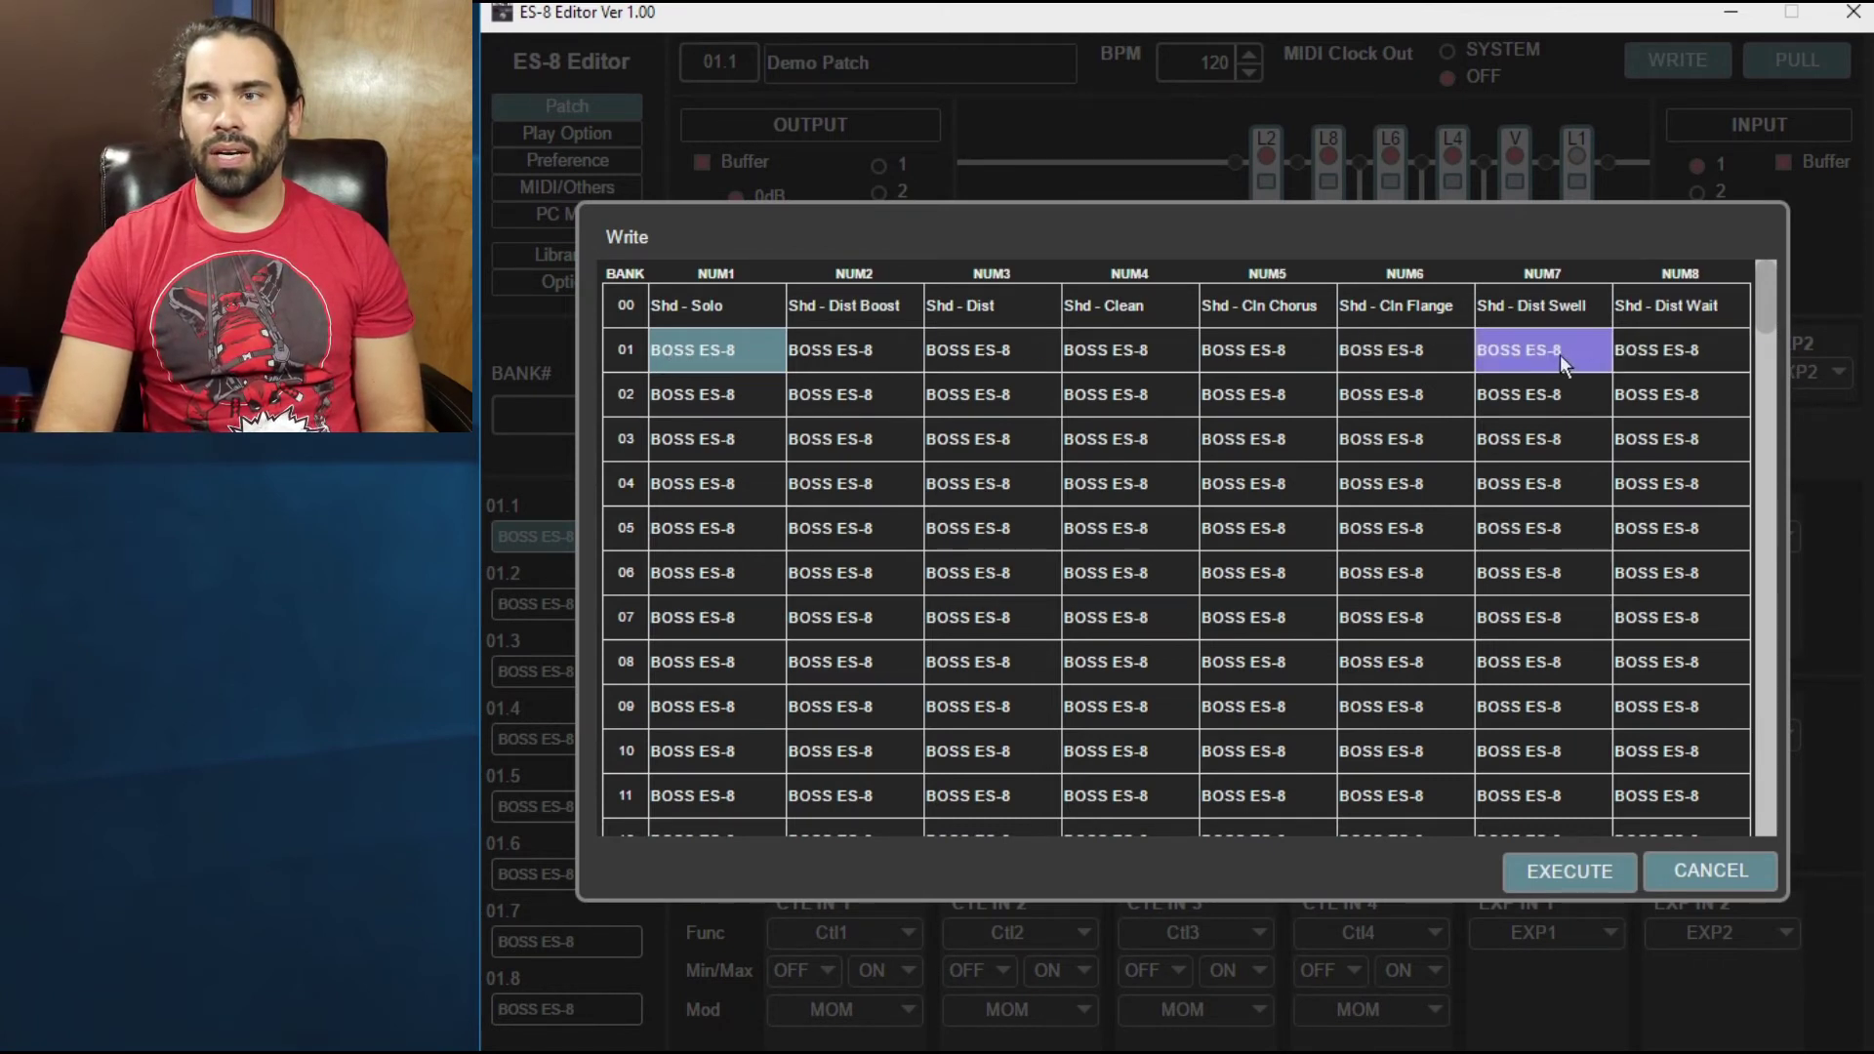
scroll(1316, 556, down, 7)
scroll(1317, 550, up, 7)
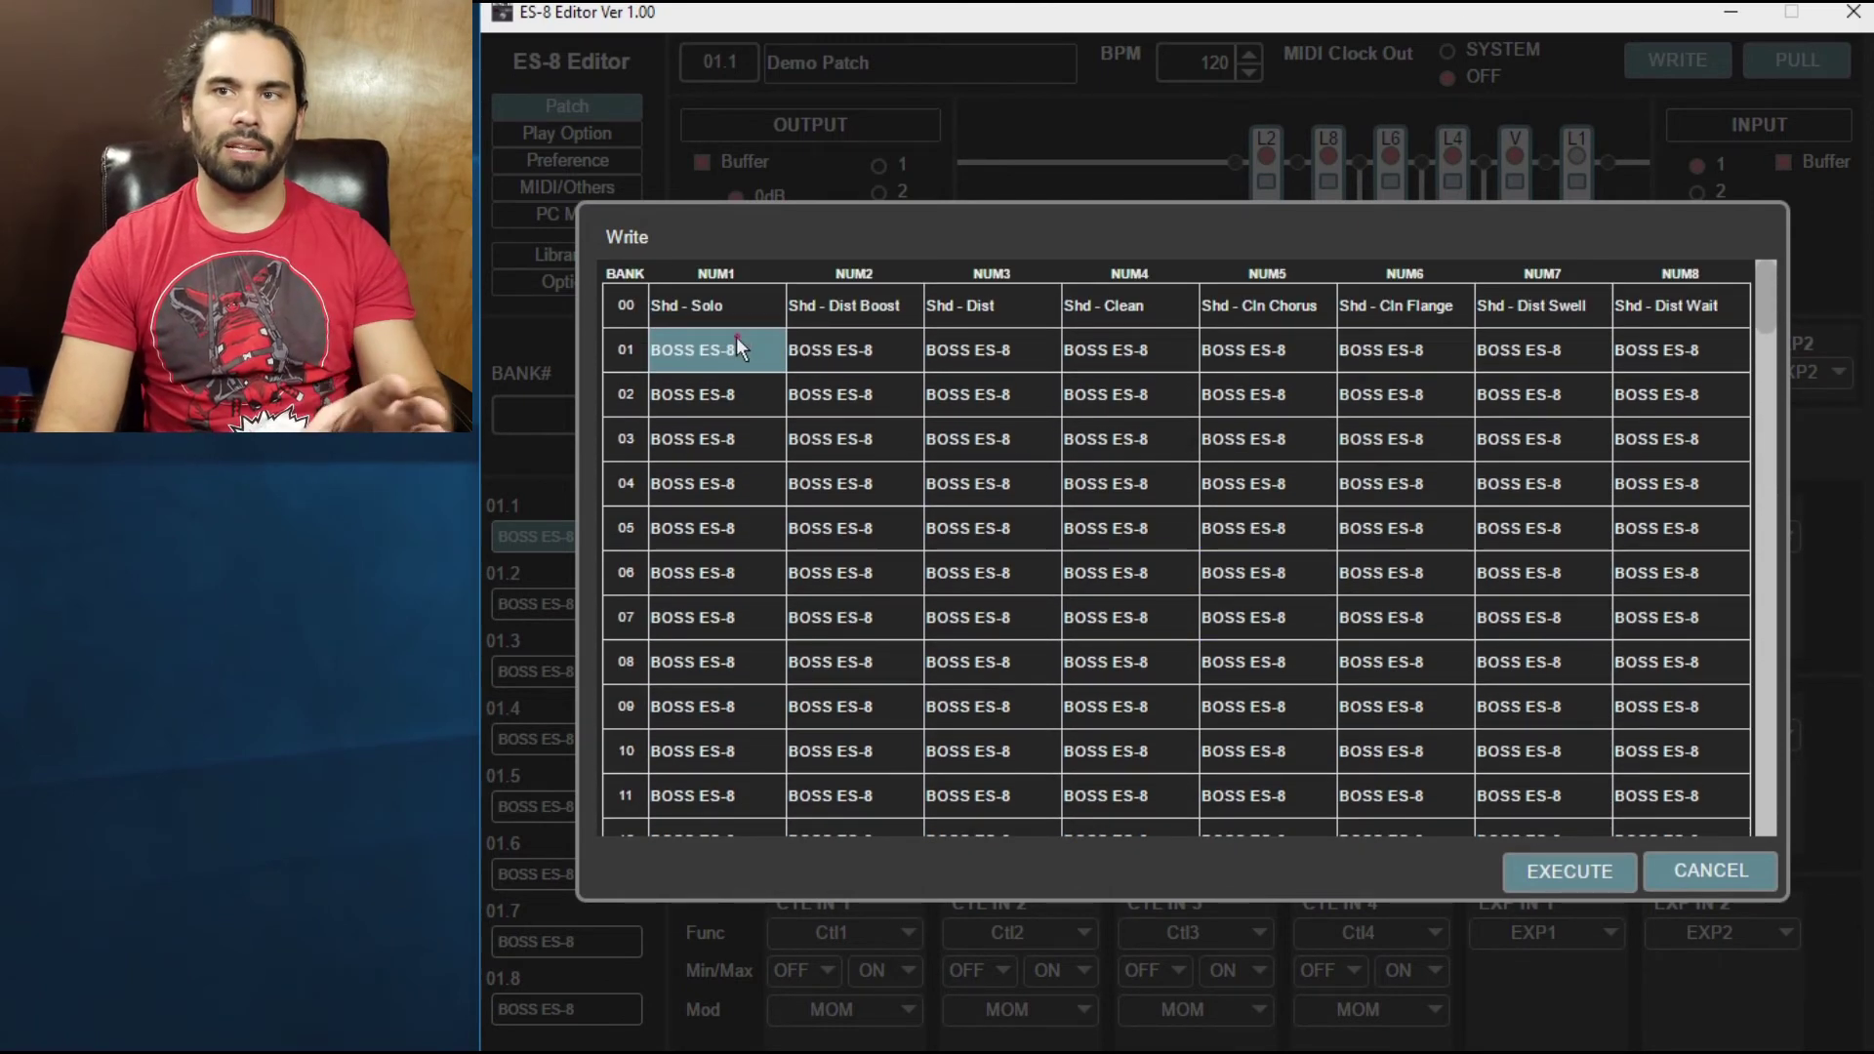
click(1603, 882)
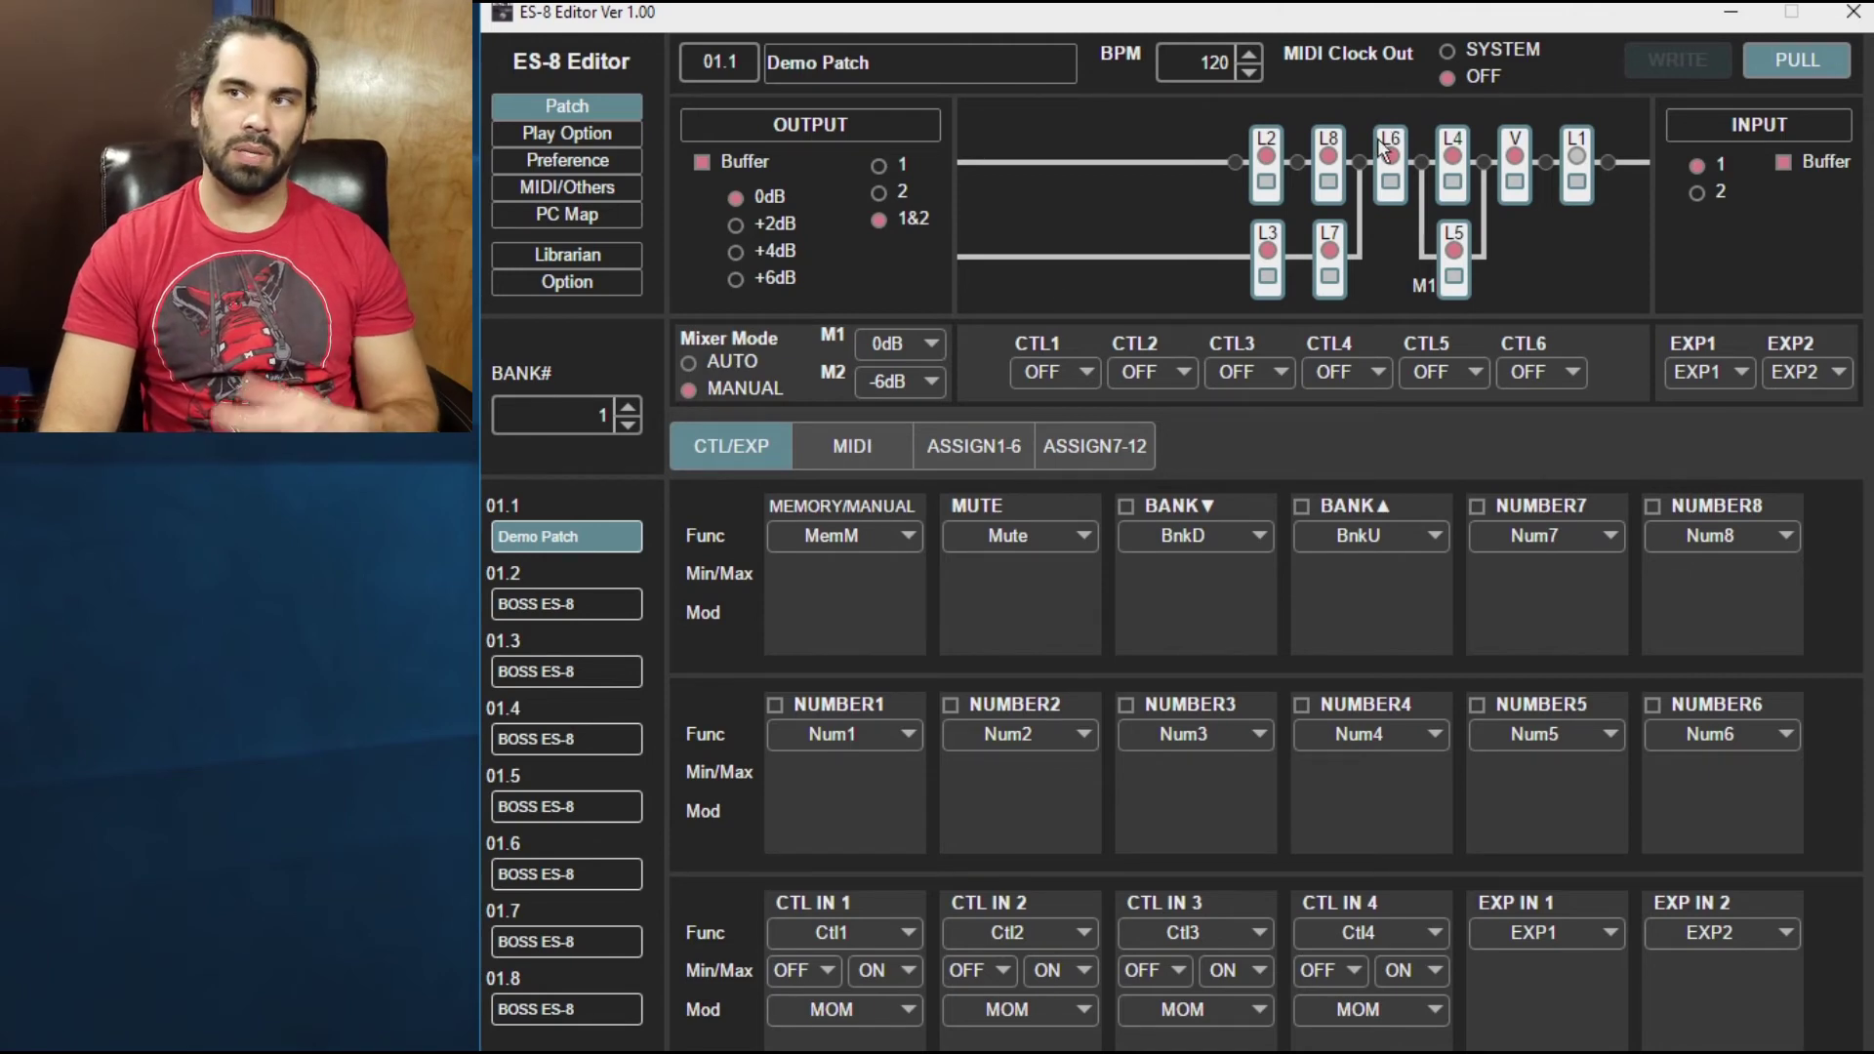
Step: Turn loop L8 off, rewrite Demo Patch to 01/NUM1, and load patch 01.2 'BOSS ES-8'
click(1330, 156)
click(1718, 56)
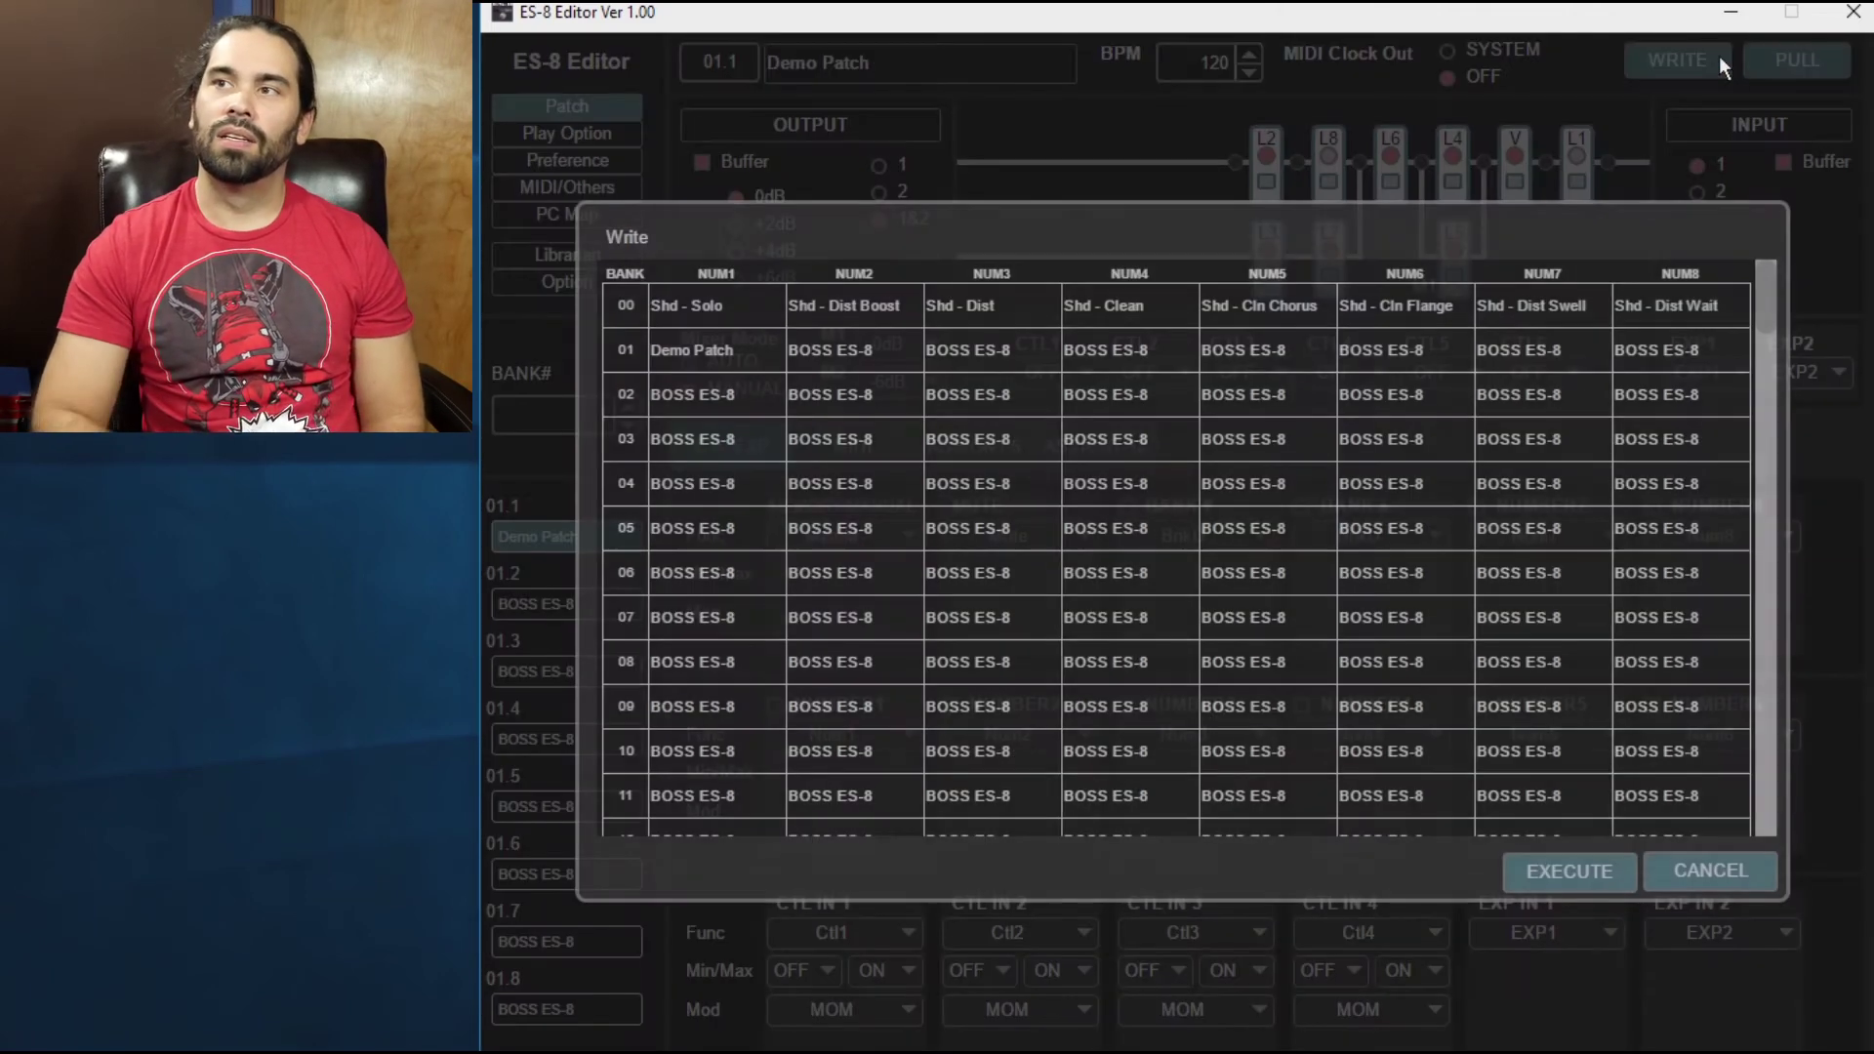
click(749, 349)
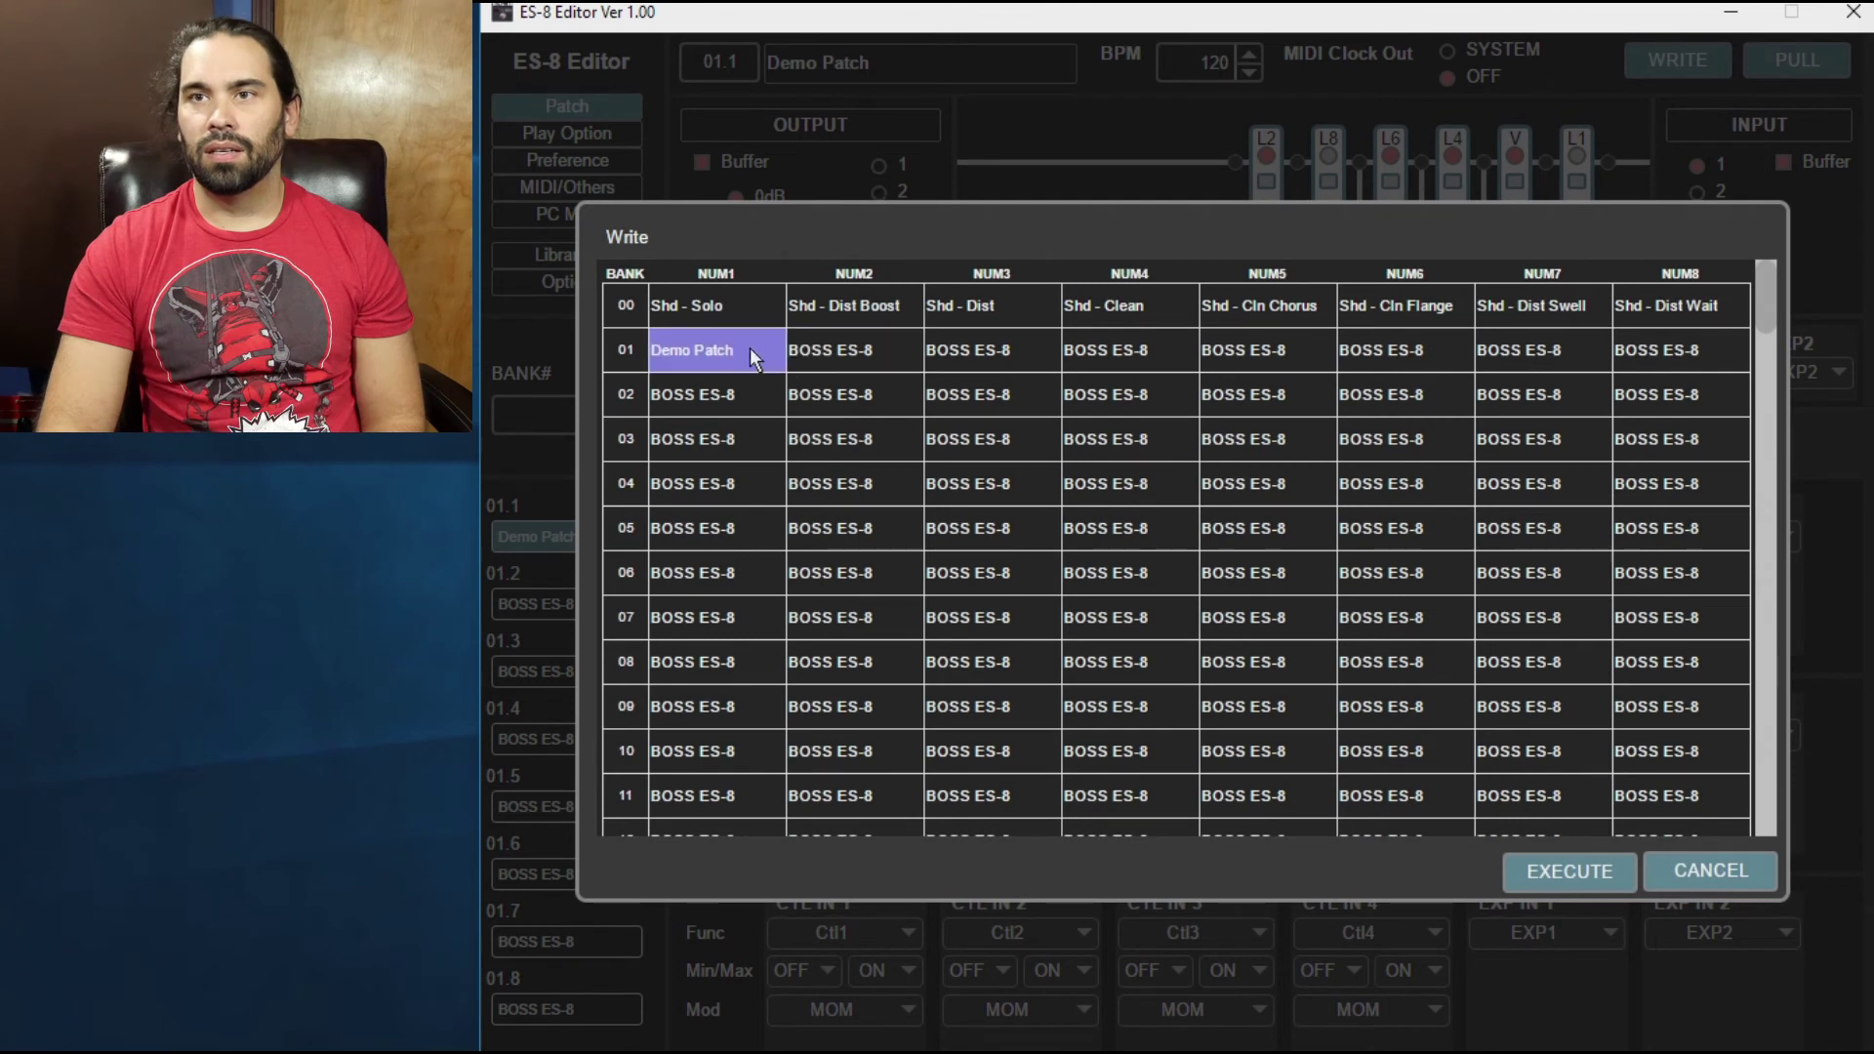
click(1598, 866)
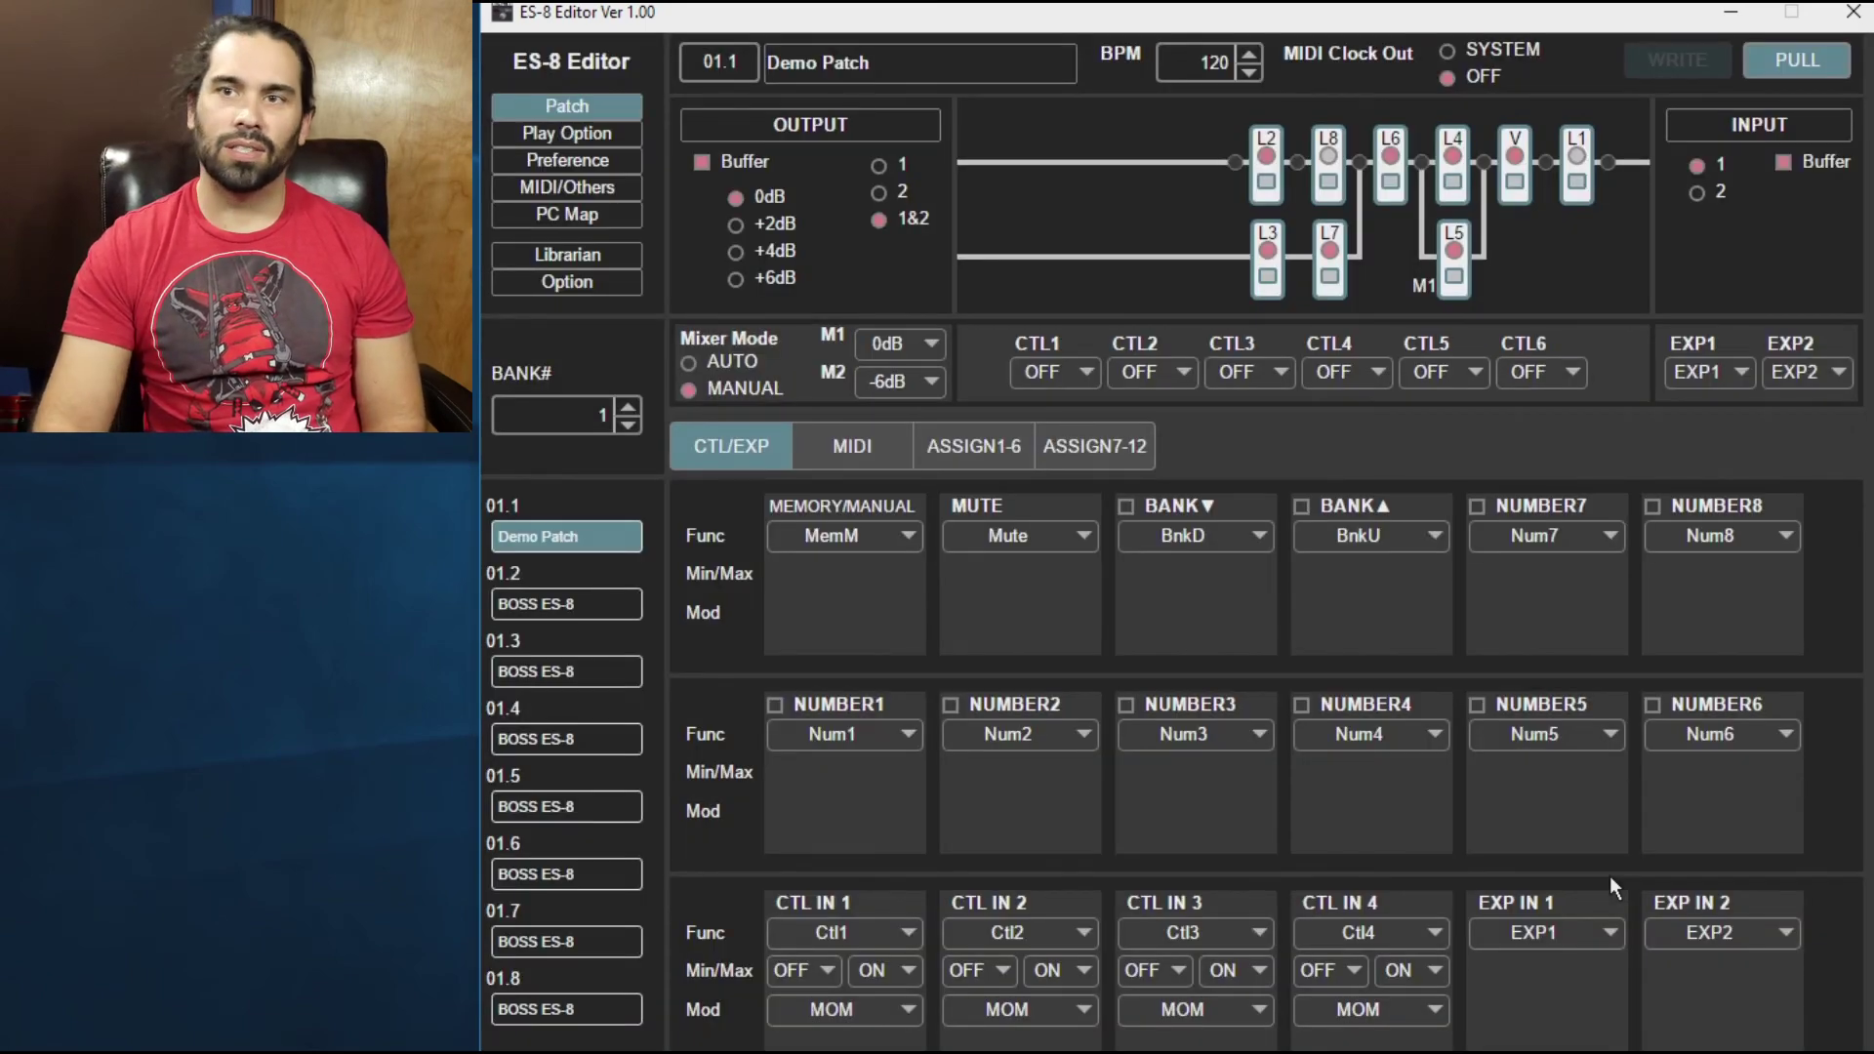
click(599, 602)
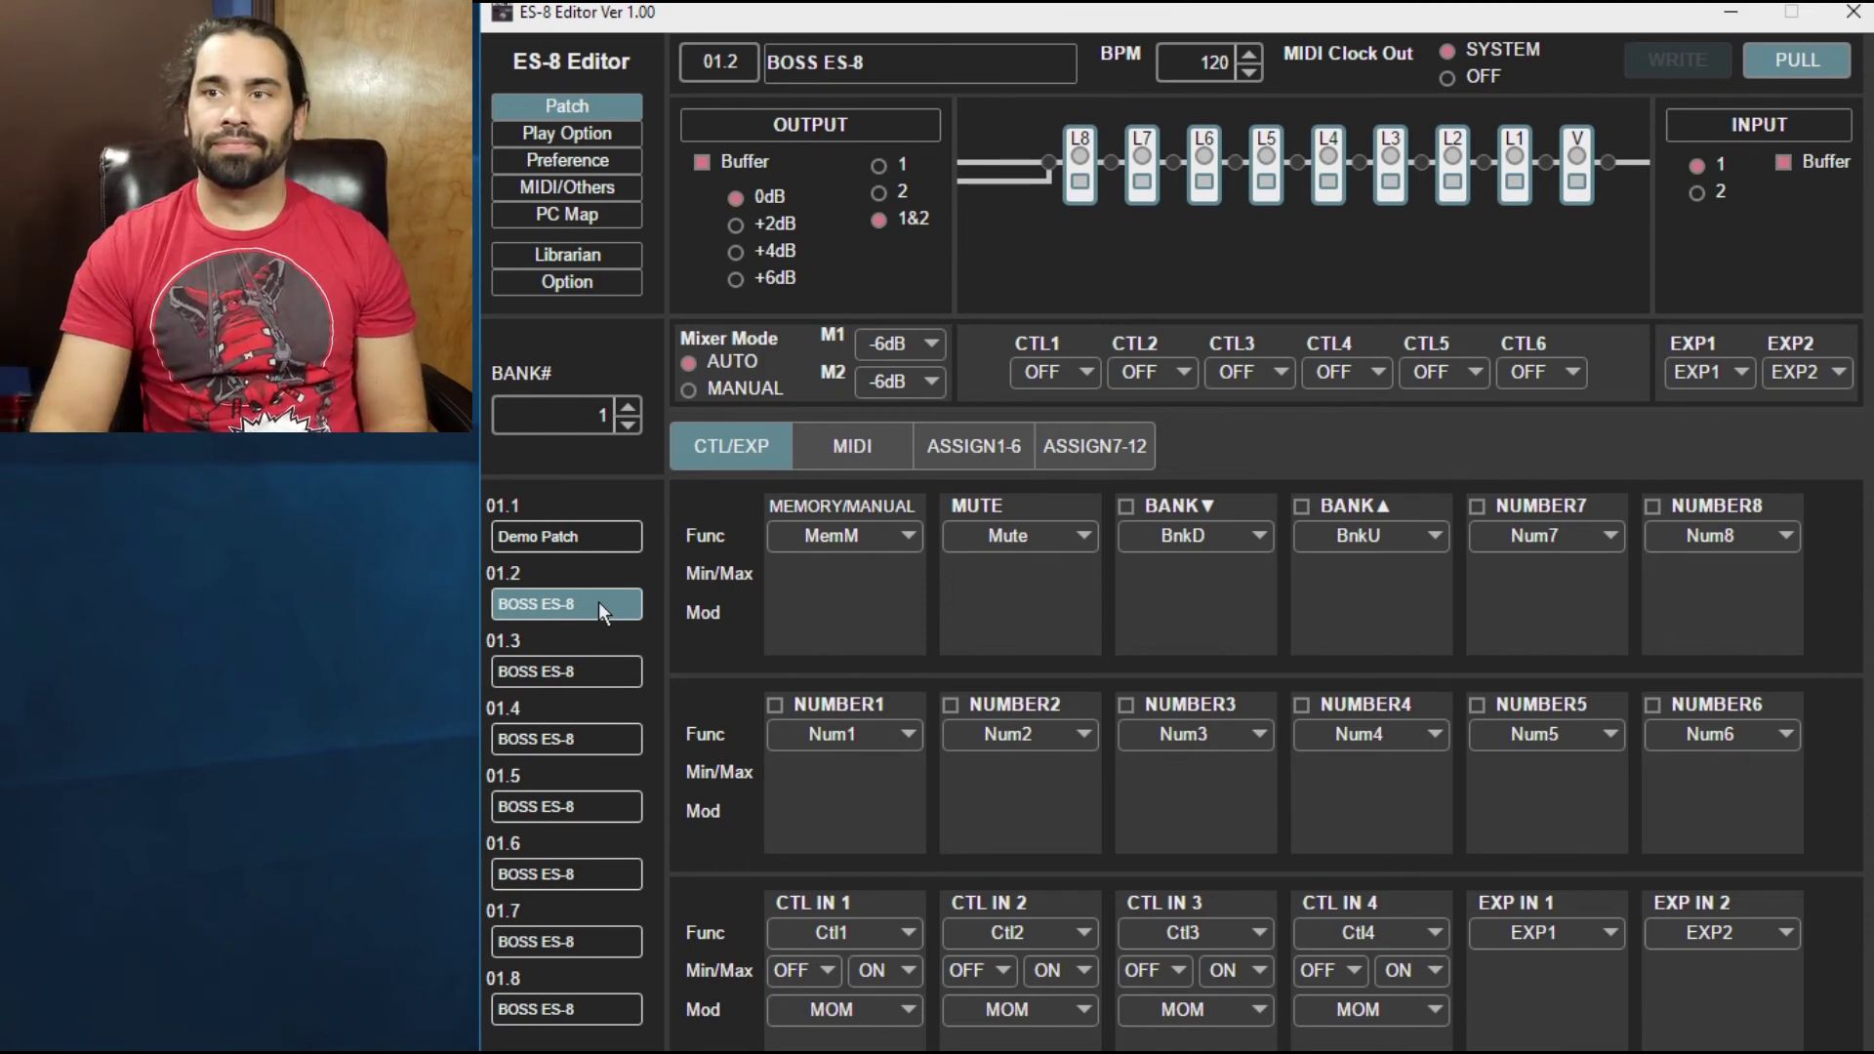
Step: Reload Demo Patch from slot 01.1 and open the Librarian to pull the pedal's patch names
click(597, 549)
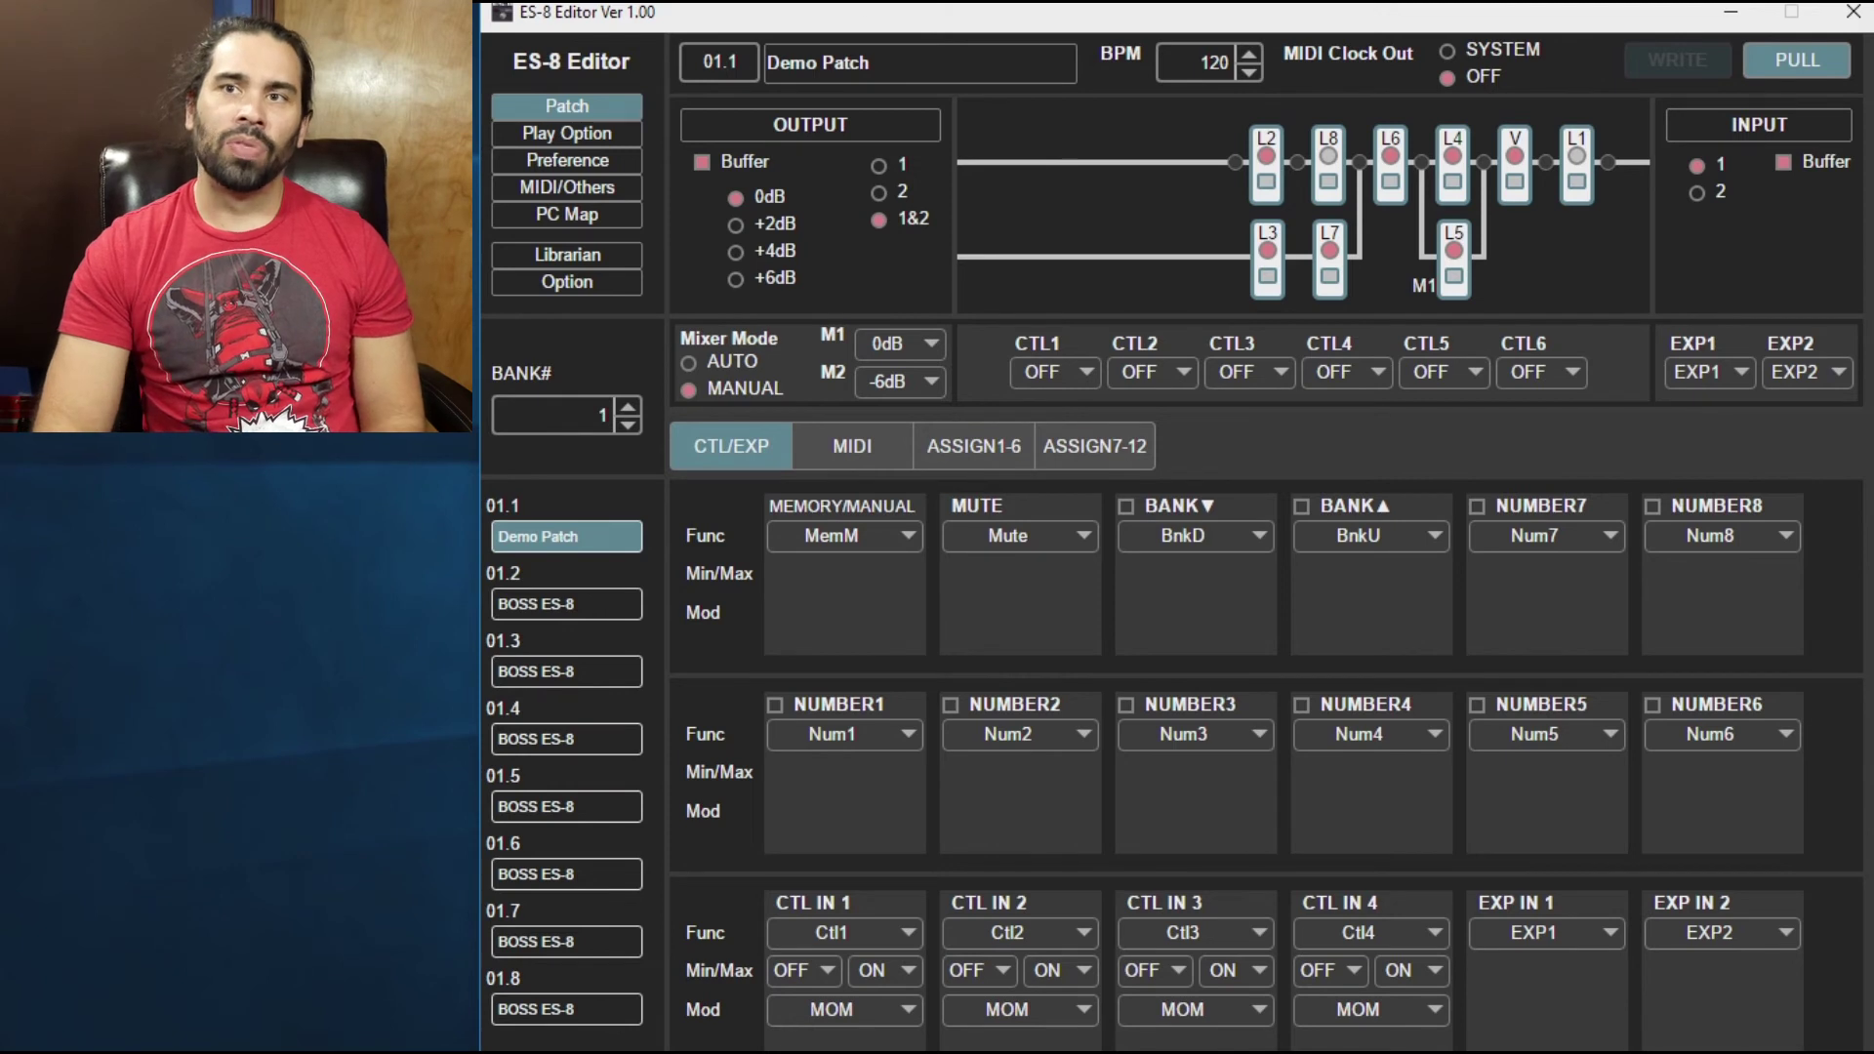
click(589, 262)
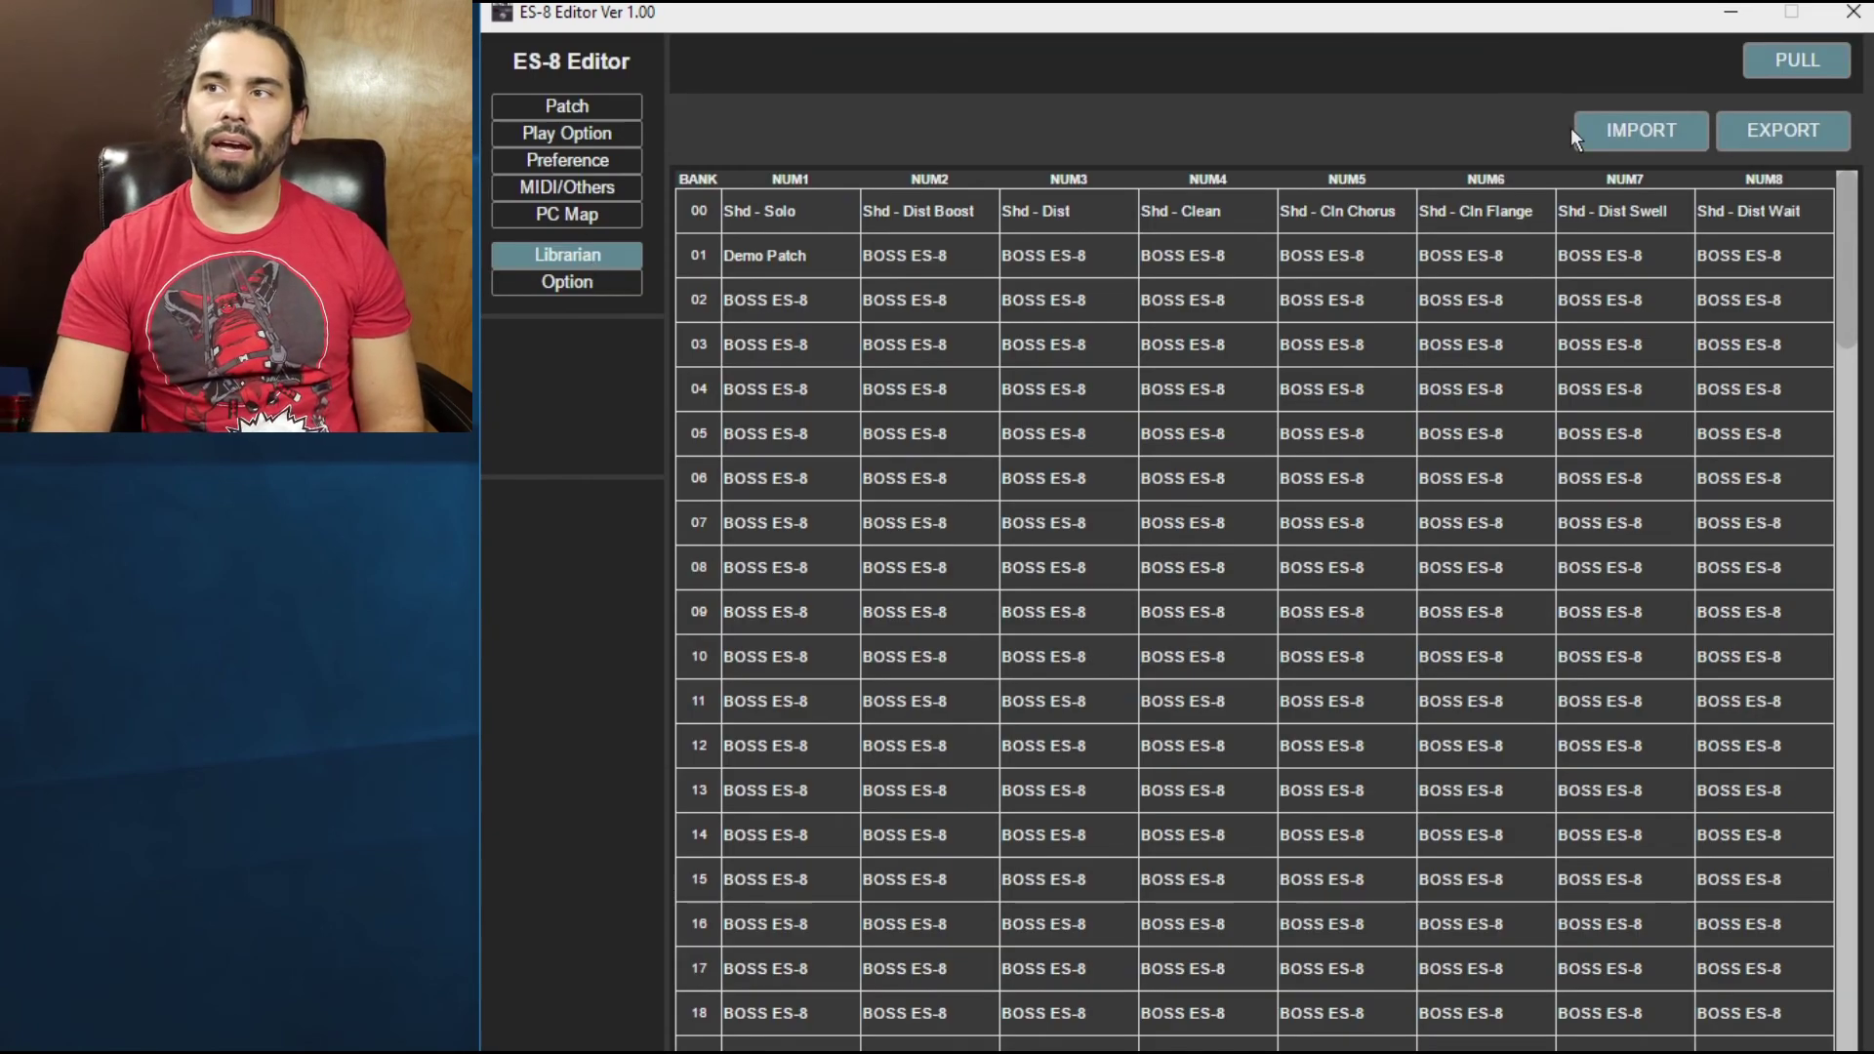
Step: Open the EXPORT Save As dialog and cancel it, keeping the full Librarian grid in view
click(1835, 132)
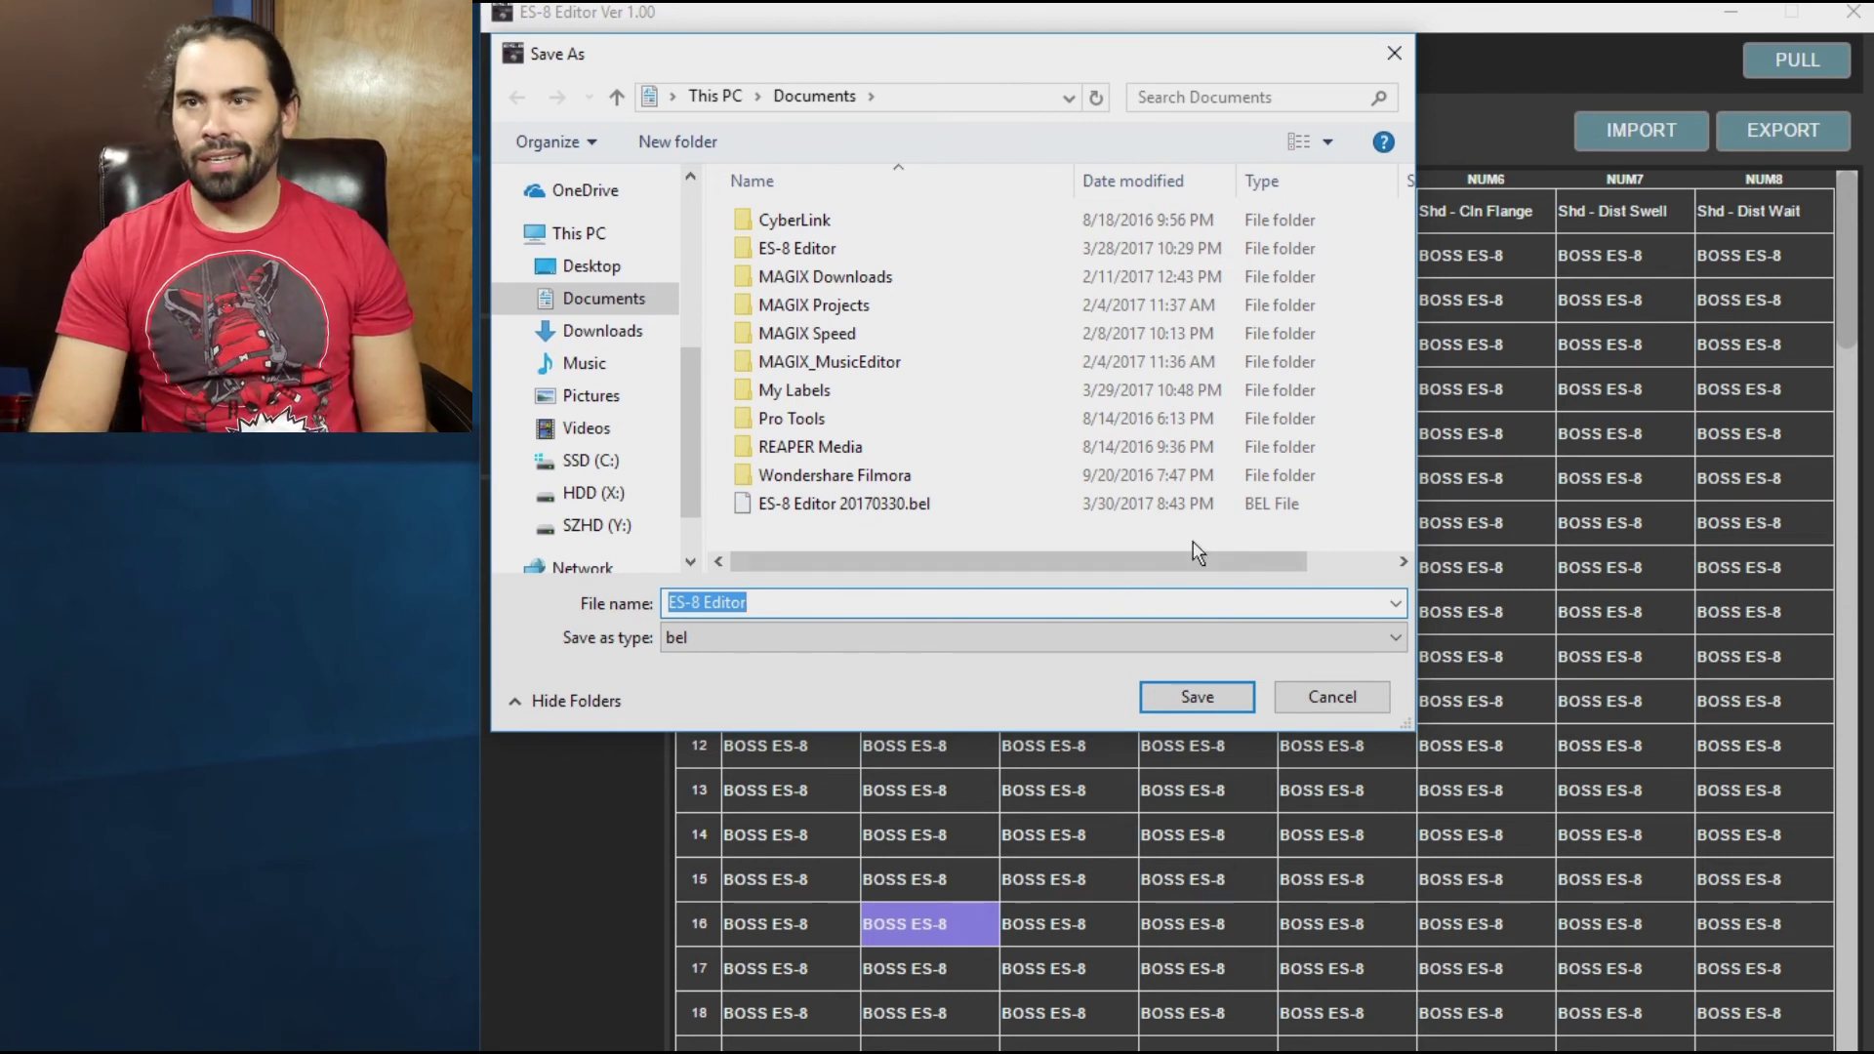
click(1327, 697)
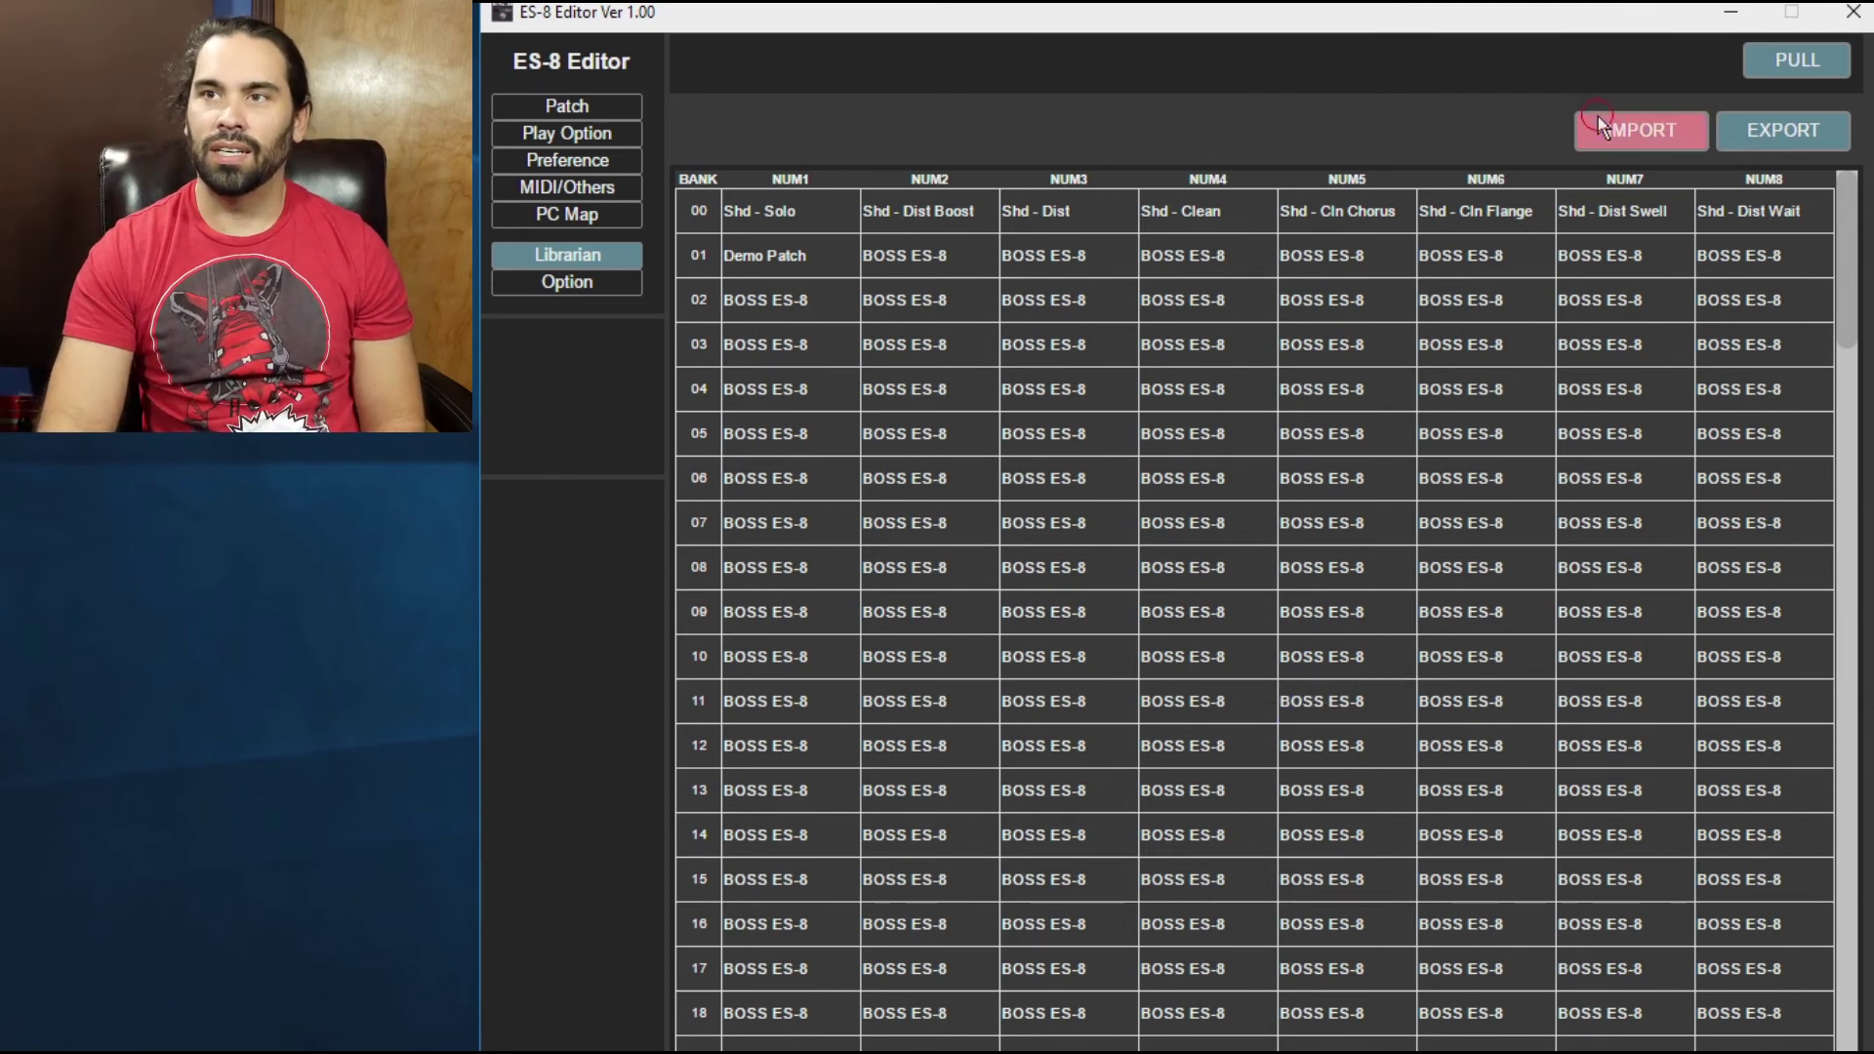
Step: Start an IMPORT and select ES-8 Editor 20170330.bel in the Documents folder
click(1641, 130)
click(1063, 503)
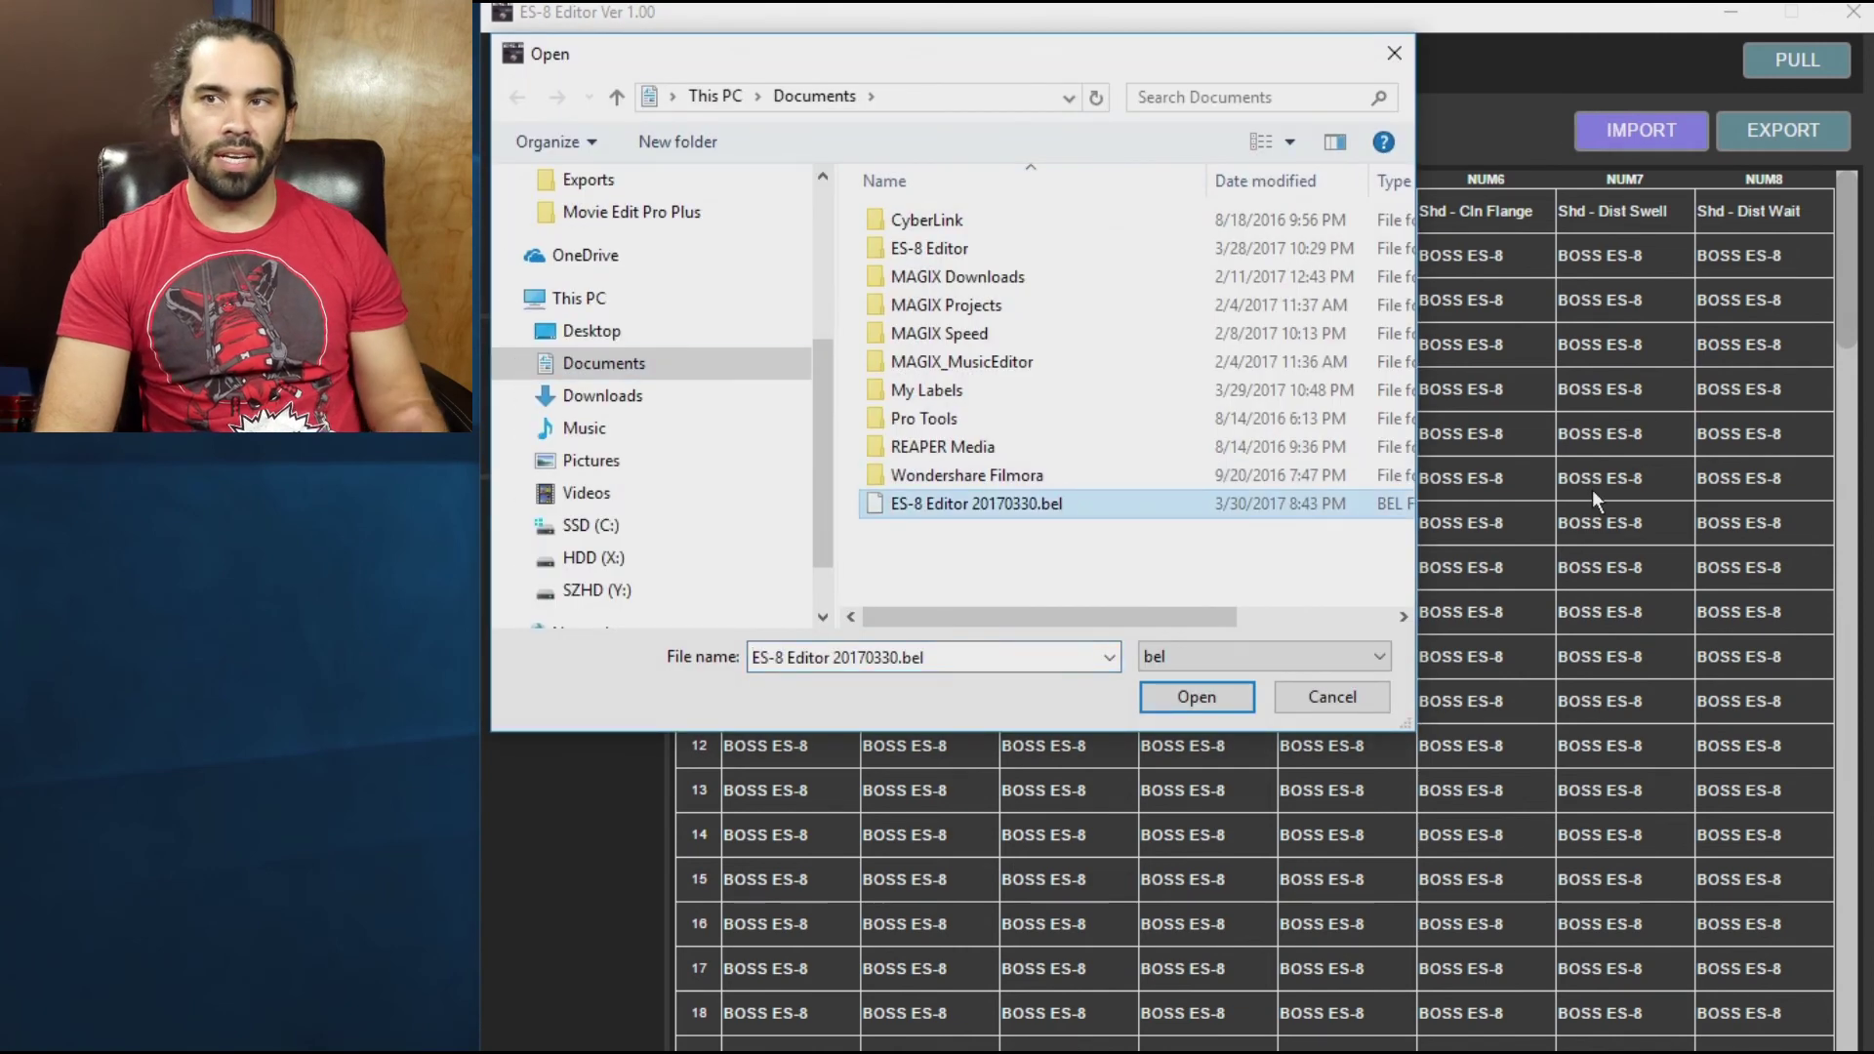